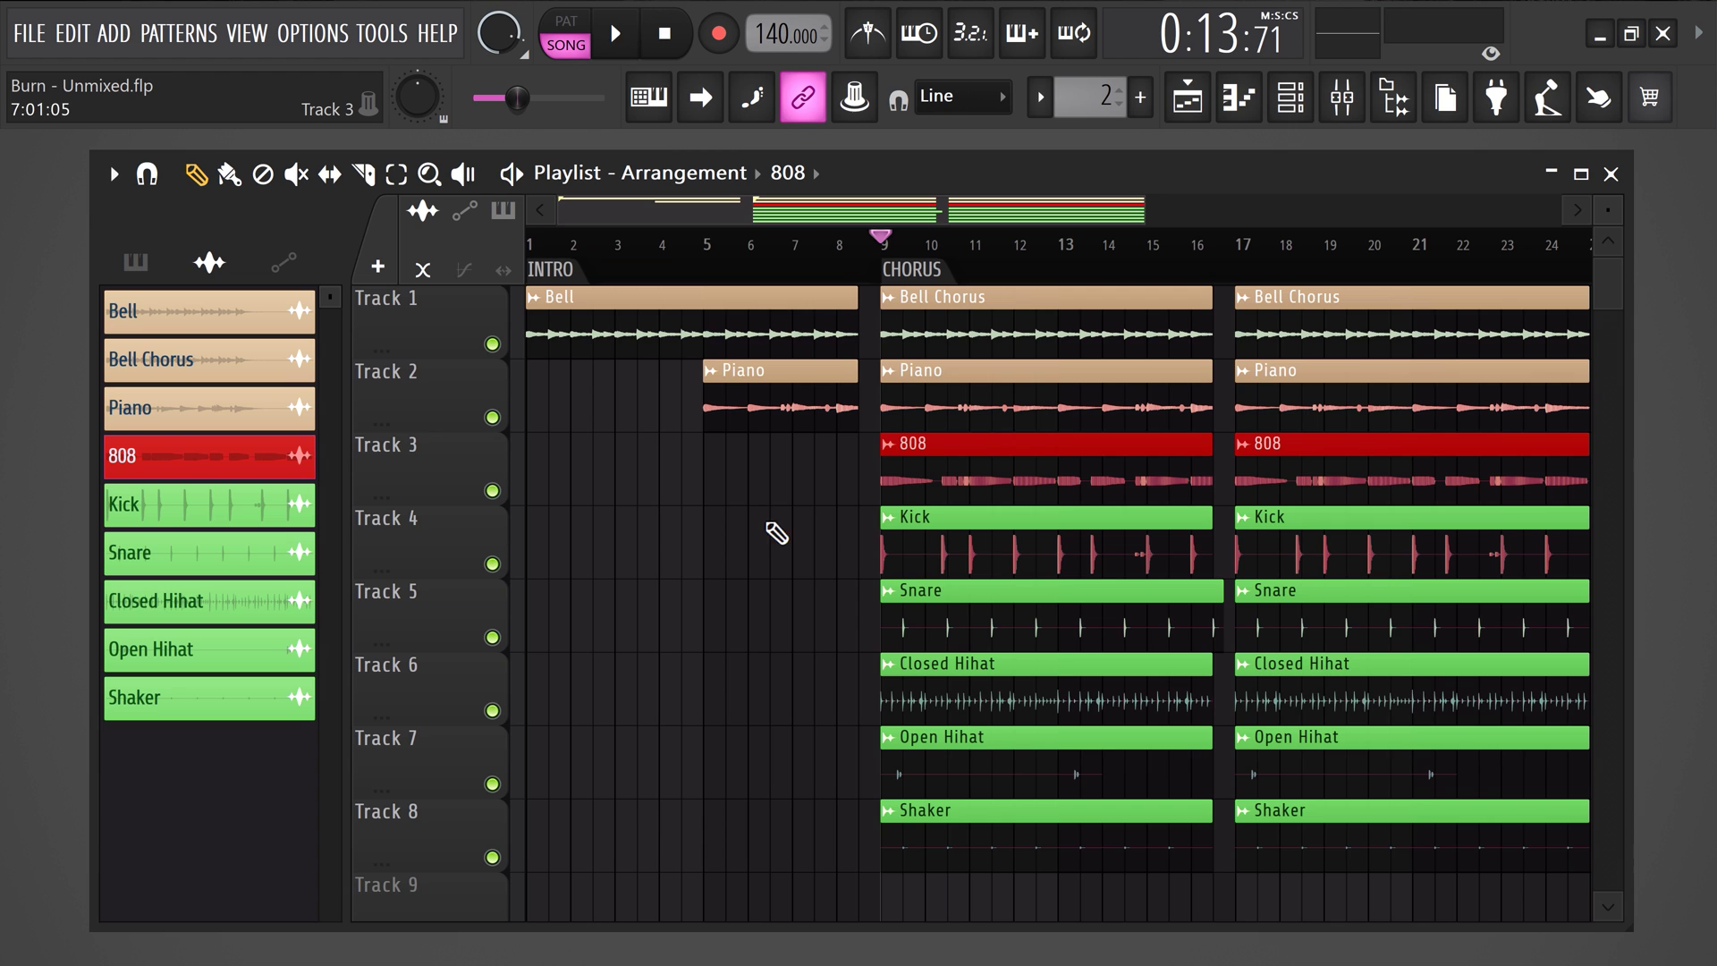
Step: Preview the arrangement, open the Bell clip's channel settings, then bring up the Mixer with playback running
{"action": "key", "text": "space"}
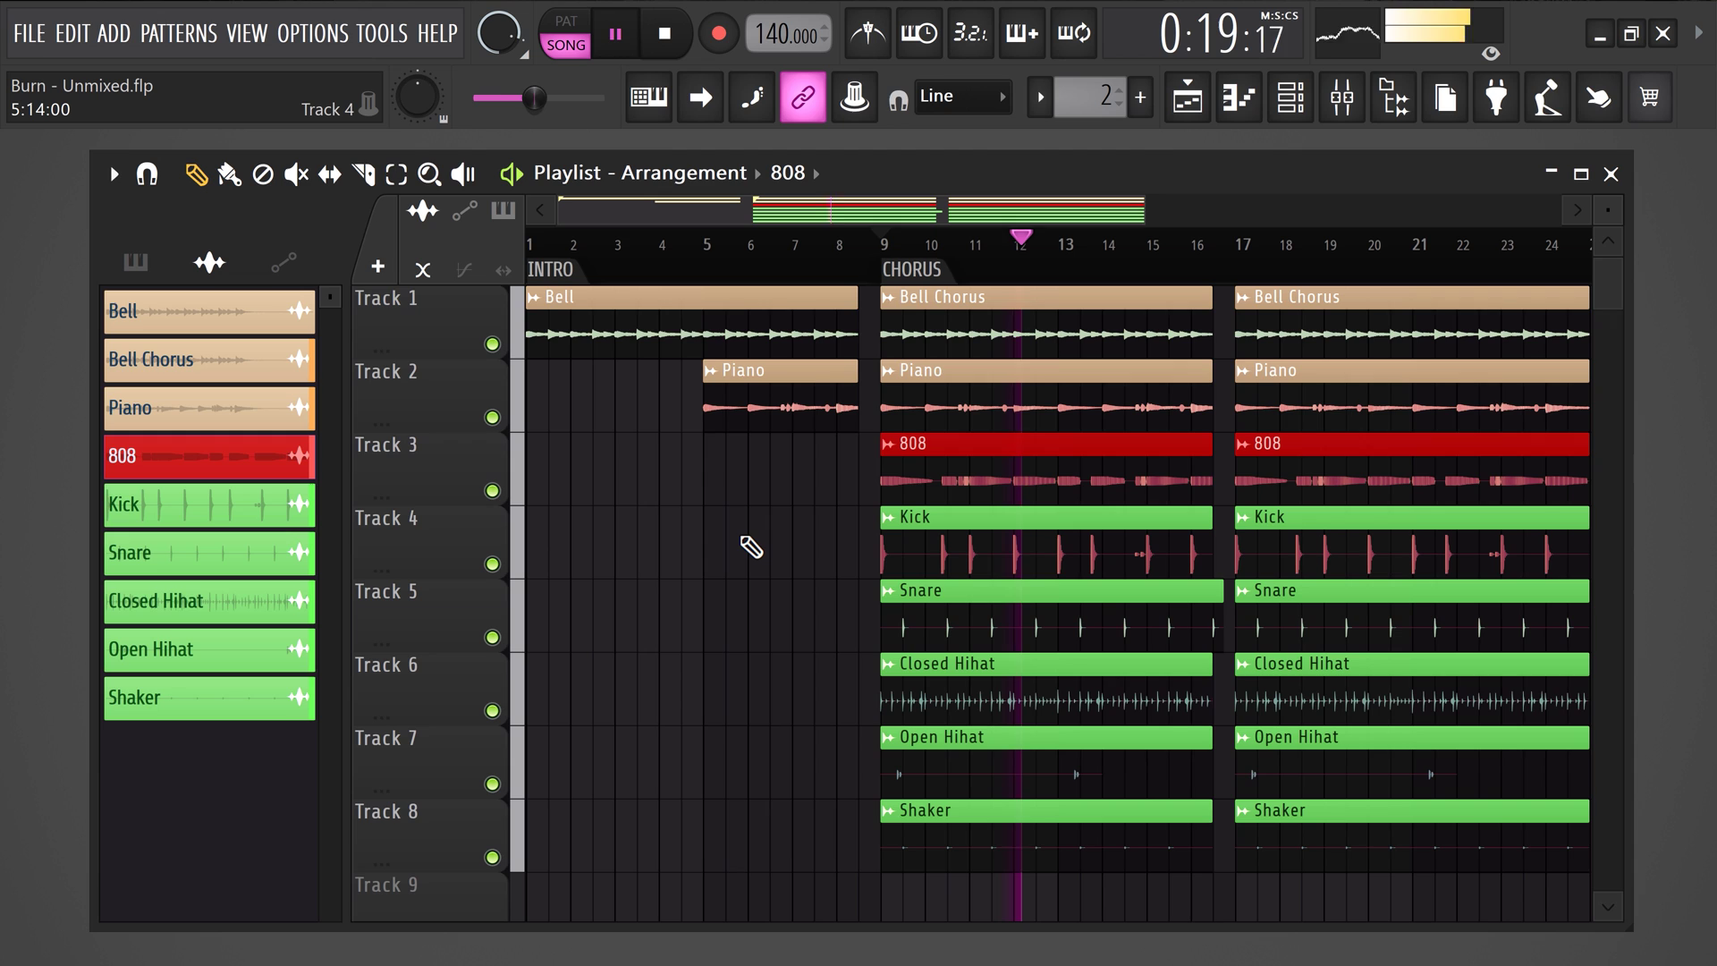
{"action": "key", "text": "space"}
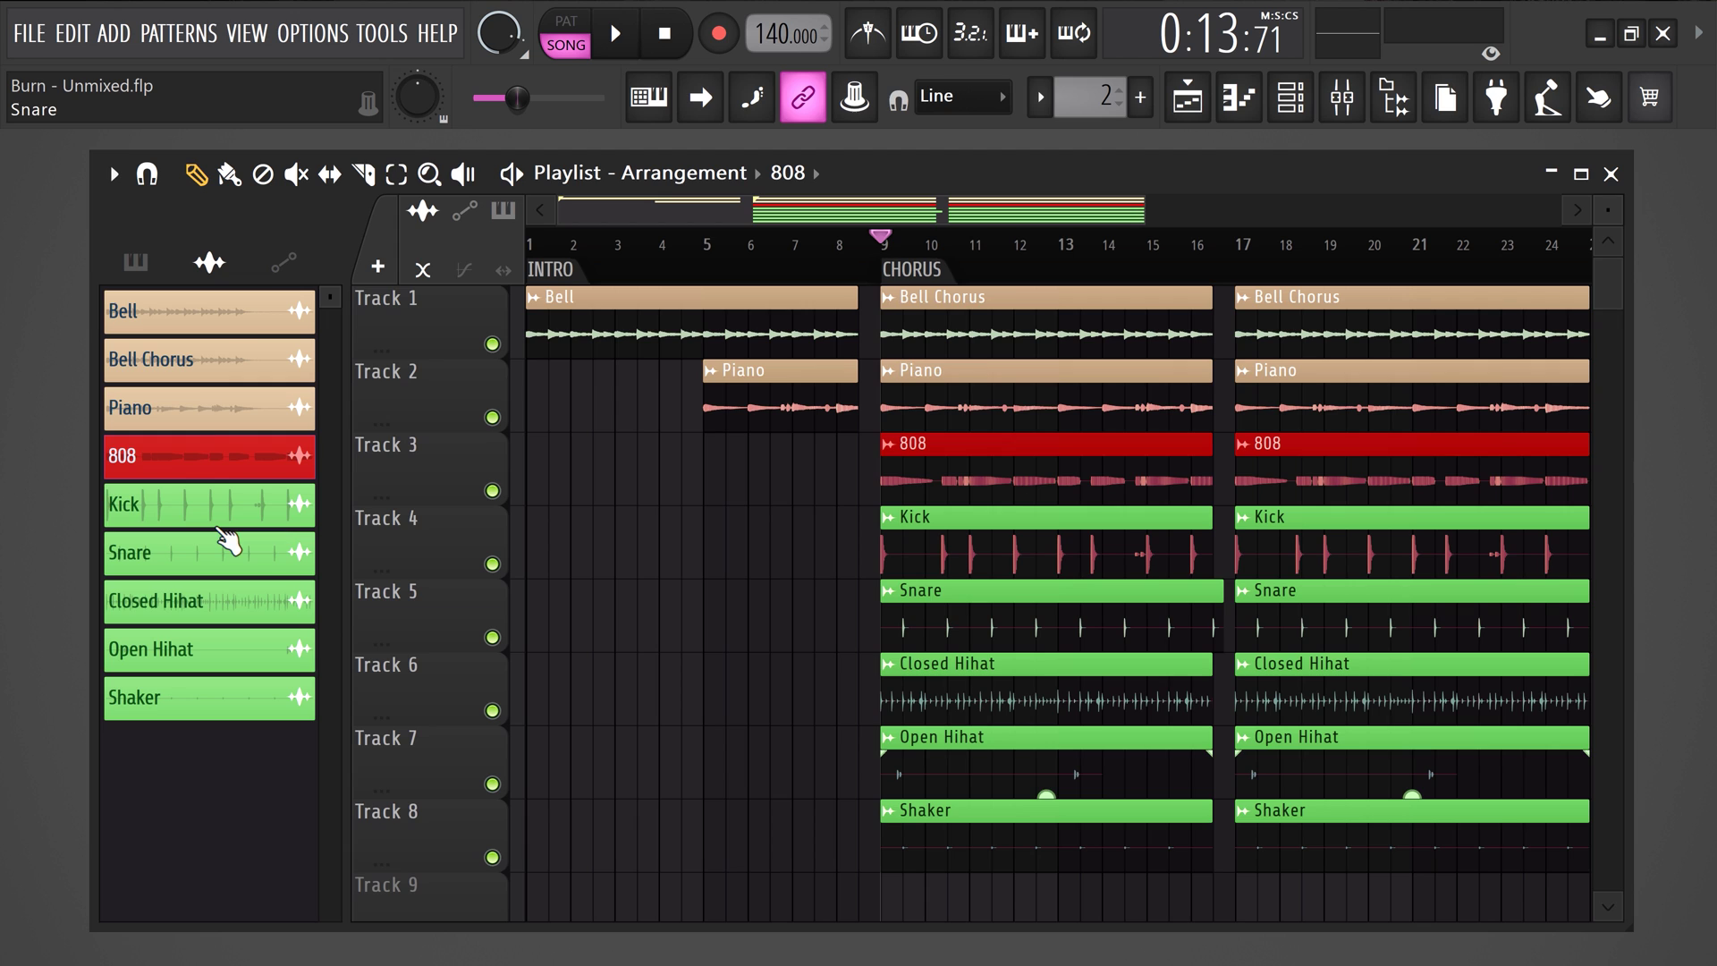
{"action": "left_click", "coordinate": [240, 317]}
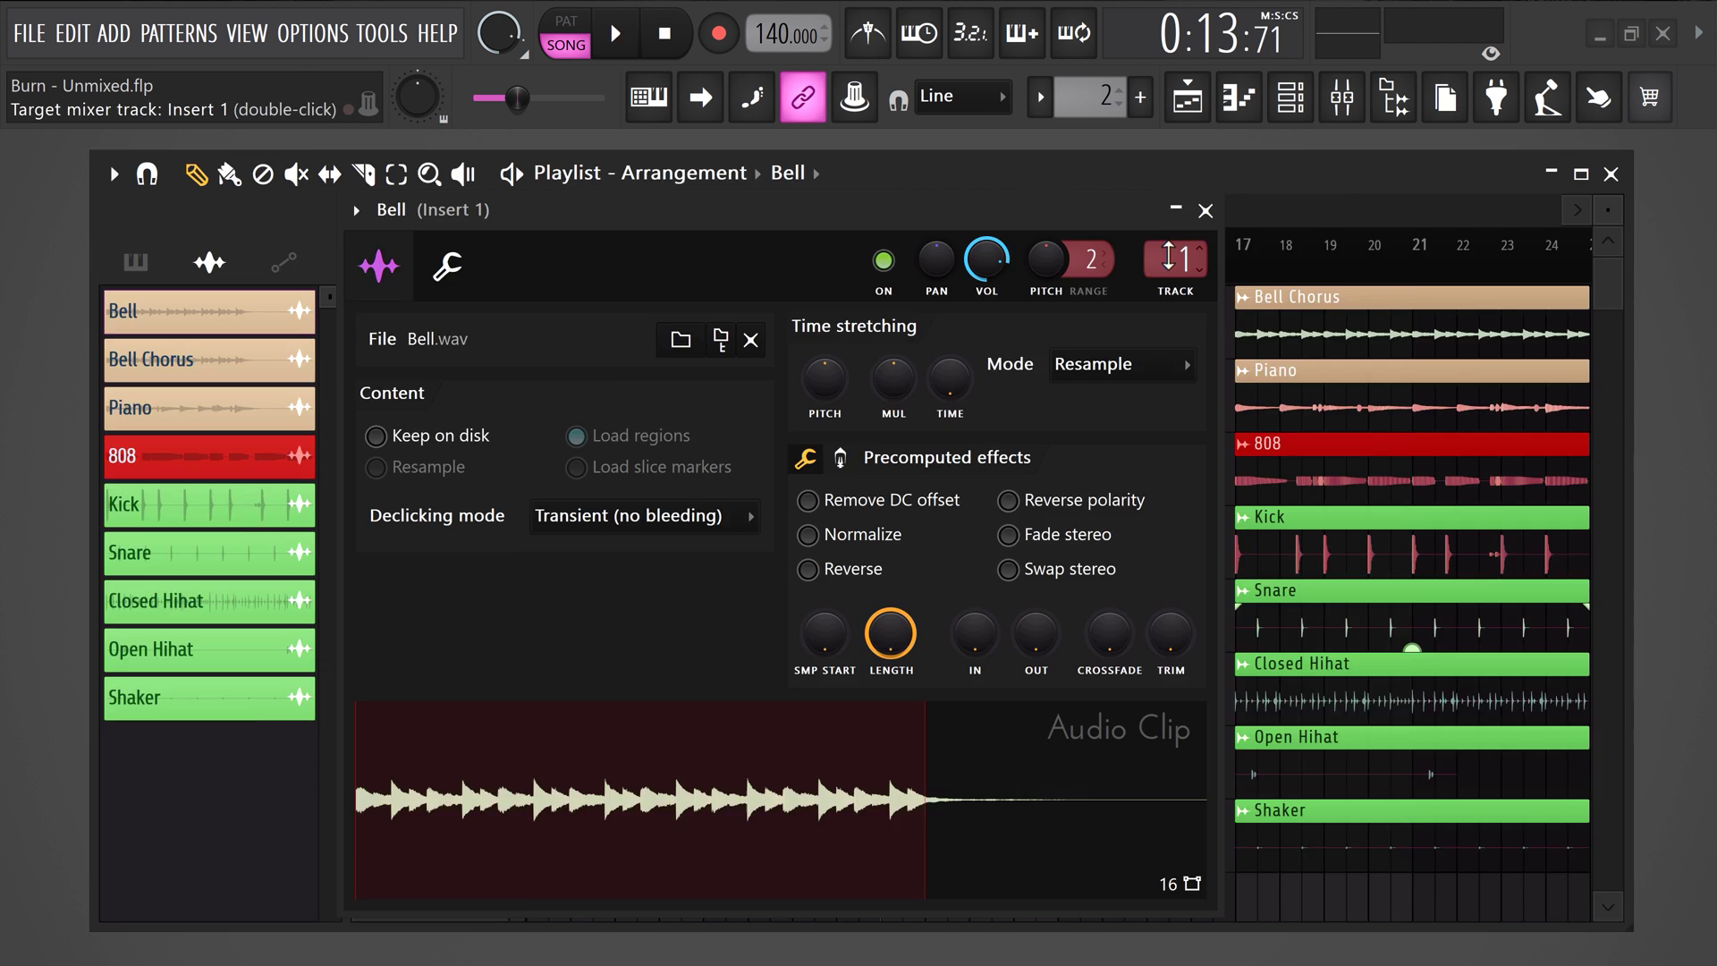
{"action": "key", "text": "space"}
{"action": "key", "text": "F9"}
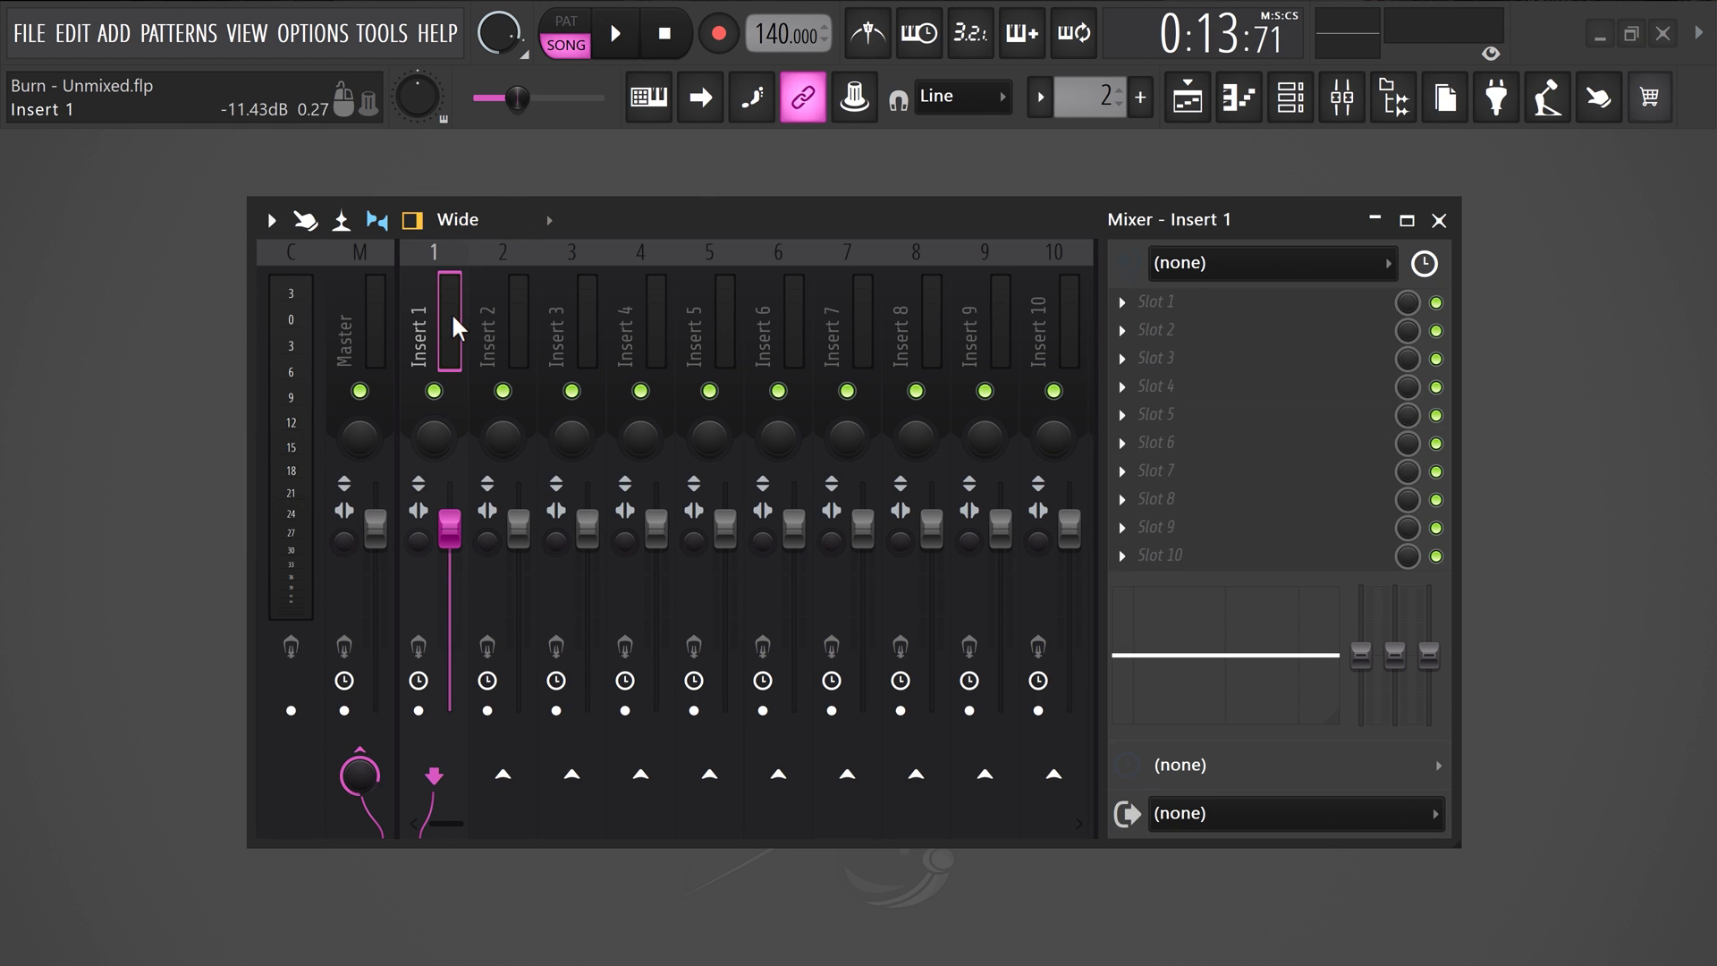
Step: Name mixer Insert 1 '808' and colour it Fire Brick red
{"action": "double_click", "coordinate": [450, 313]}
{"action": "type", "text": "808"}
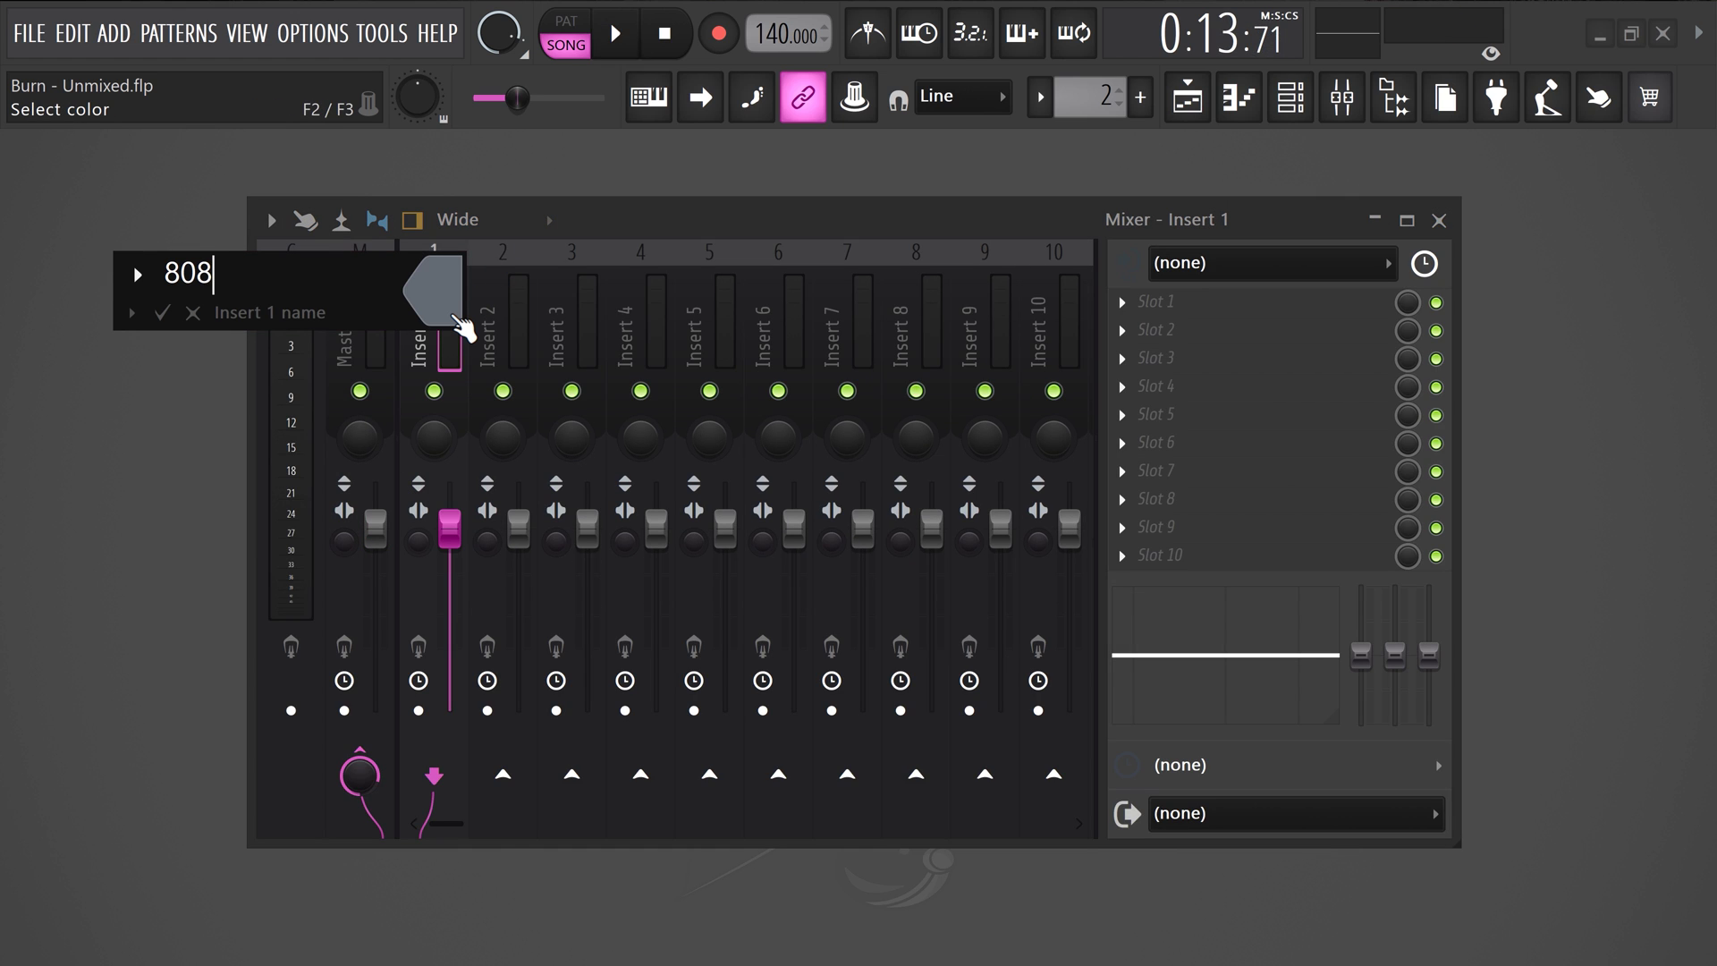
{"action": "key", "text": "F2"}
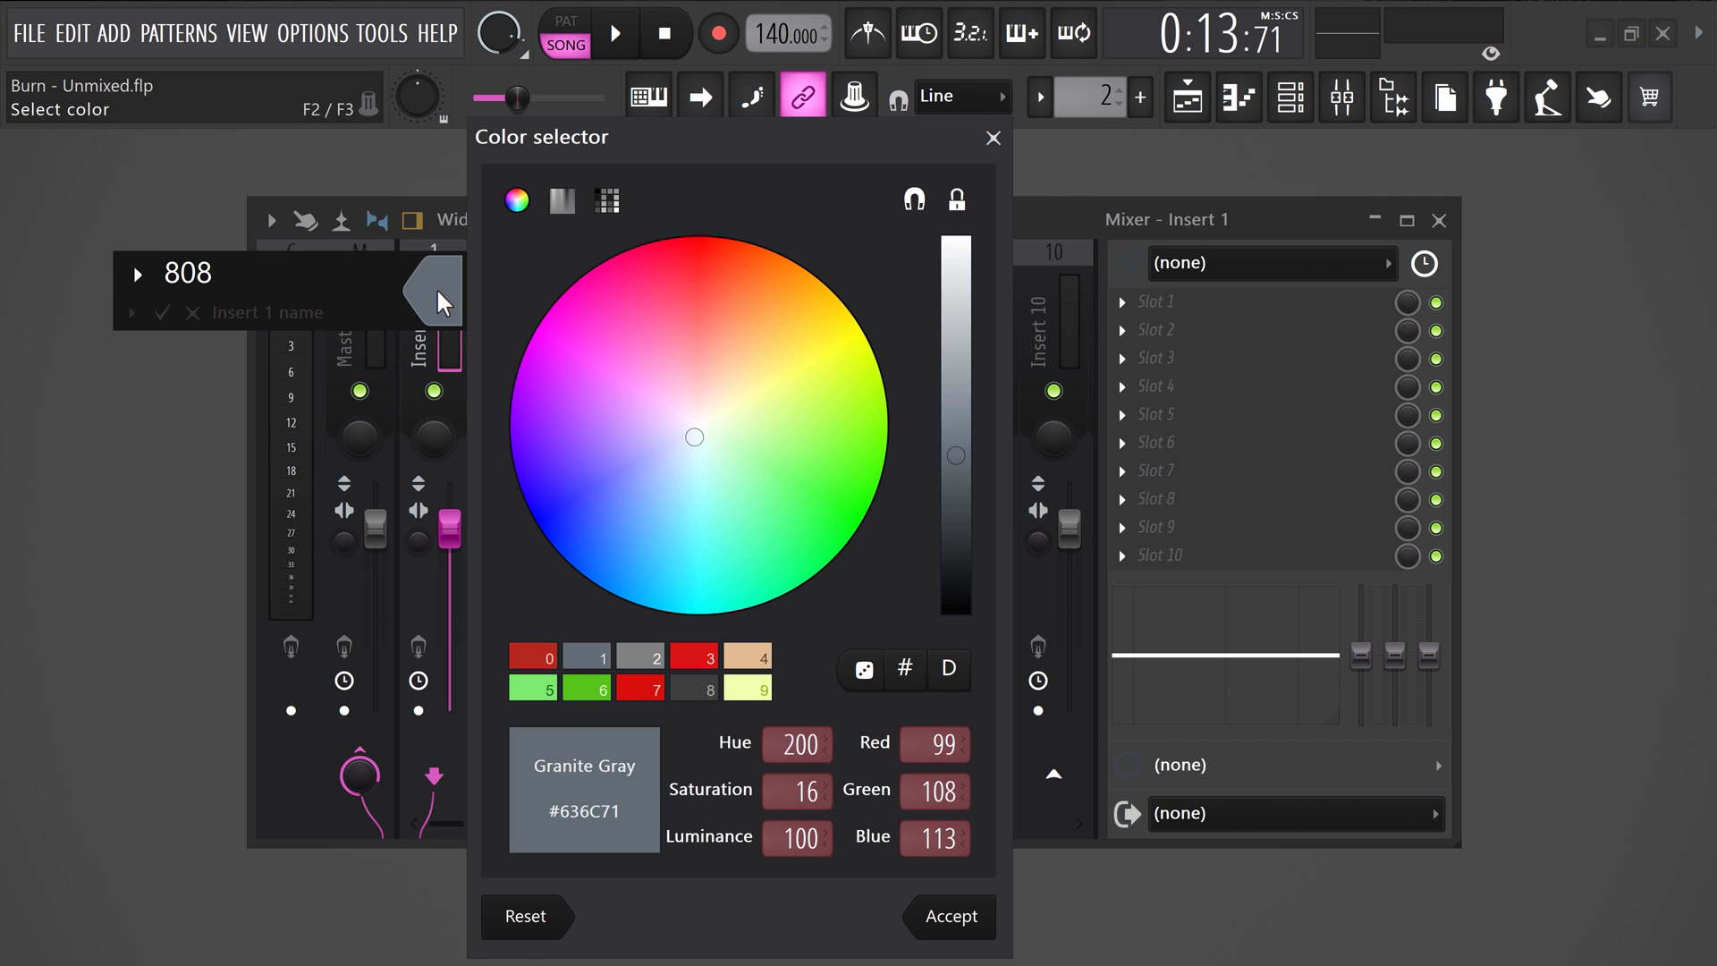
{"action": "left_click", "coordinate": [685, 402]}
{"action": "left_click", "coordinate": [698, 280]}
{"action": "left_click", "coordinate": [971, 921]}
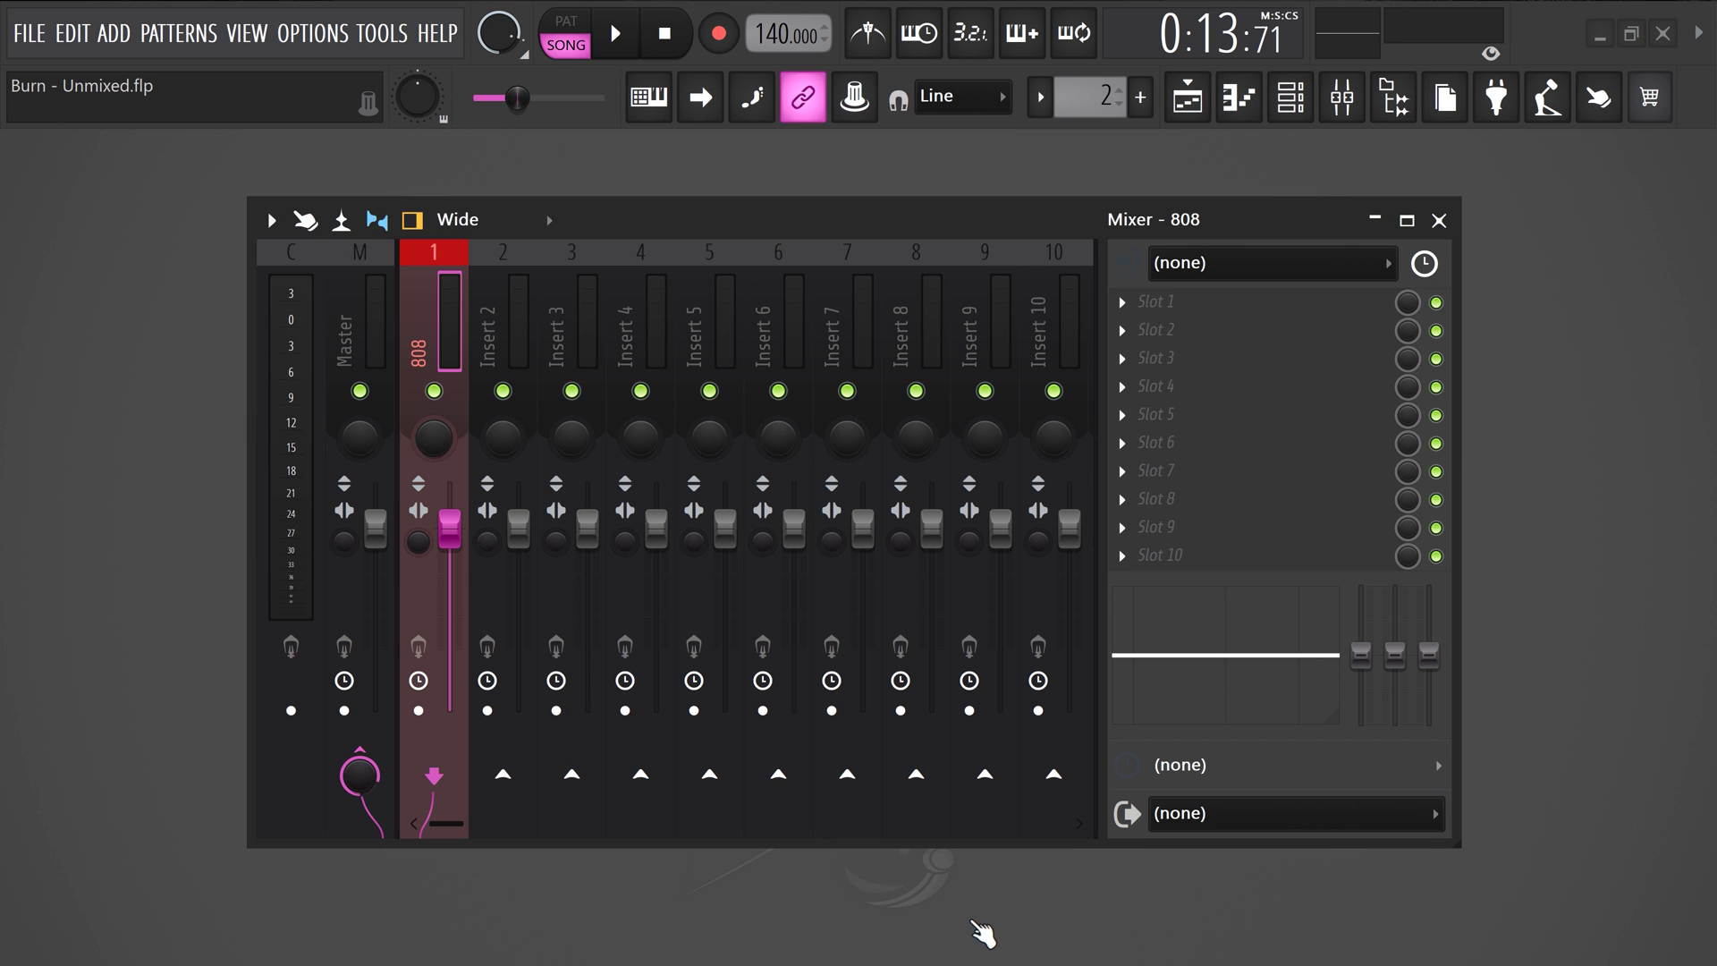
Step: Name and colour Inserts 2–4 as Bell Chorus, Bell Intro and Piano in purple
{"action": "left_click", "coordinate": [505, 358]}
{"action": "left_click", "coordinate": [573, 358]}
{"action": "left_click", "coordinate": [641, 367]}
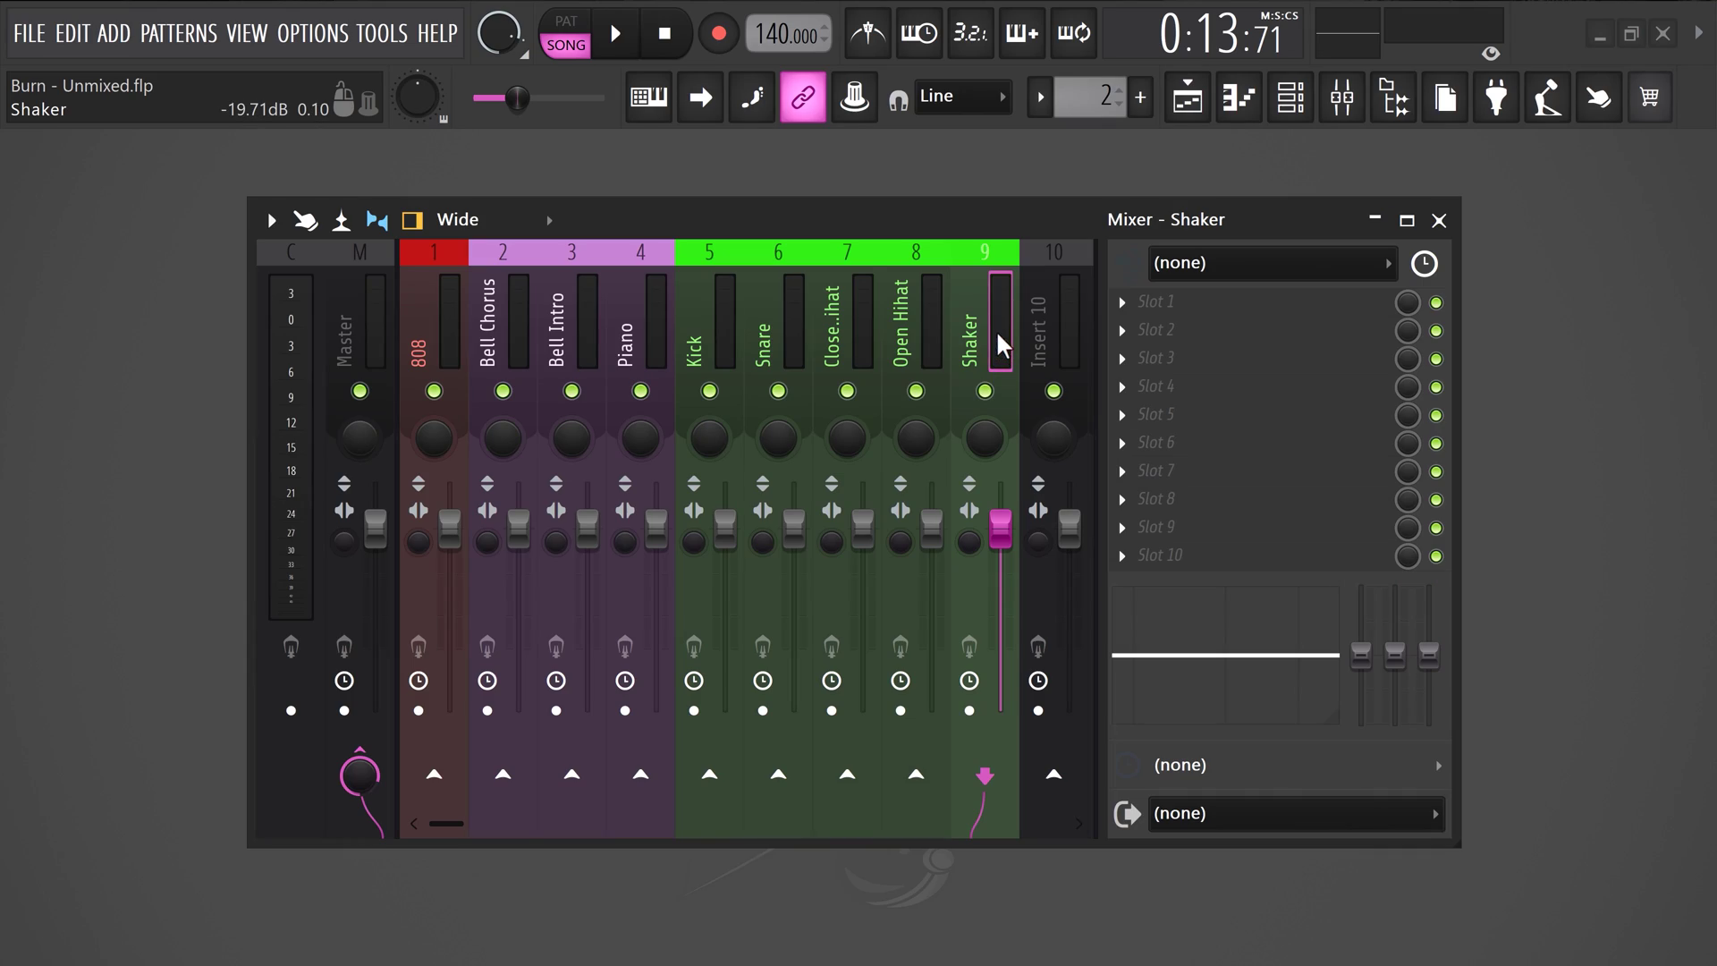
Step: Group-select the 808, Bell Chorus and Bell Intro inserts together
{"action": "left_click", "coordinate": [564, 331], "text": "ctrl"}
{"action": "left_click", "coordinate": [495, 329], "text": "ctrl"}
{"action": "left_click", "coordinate": [442, 336], "text": "ctrl"}
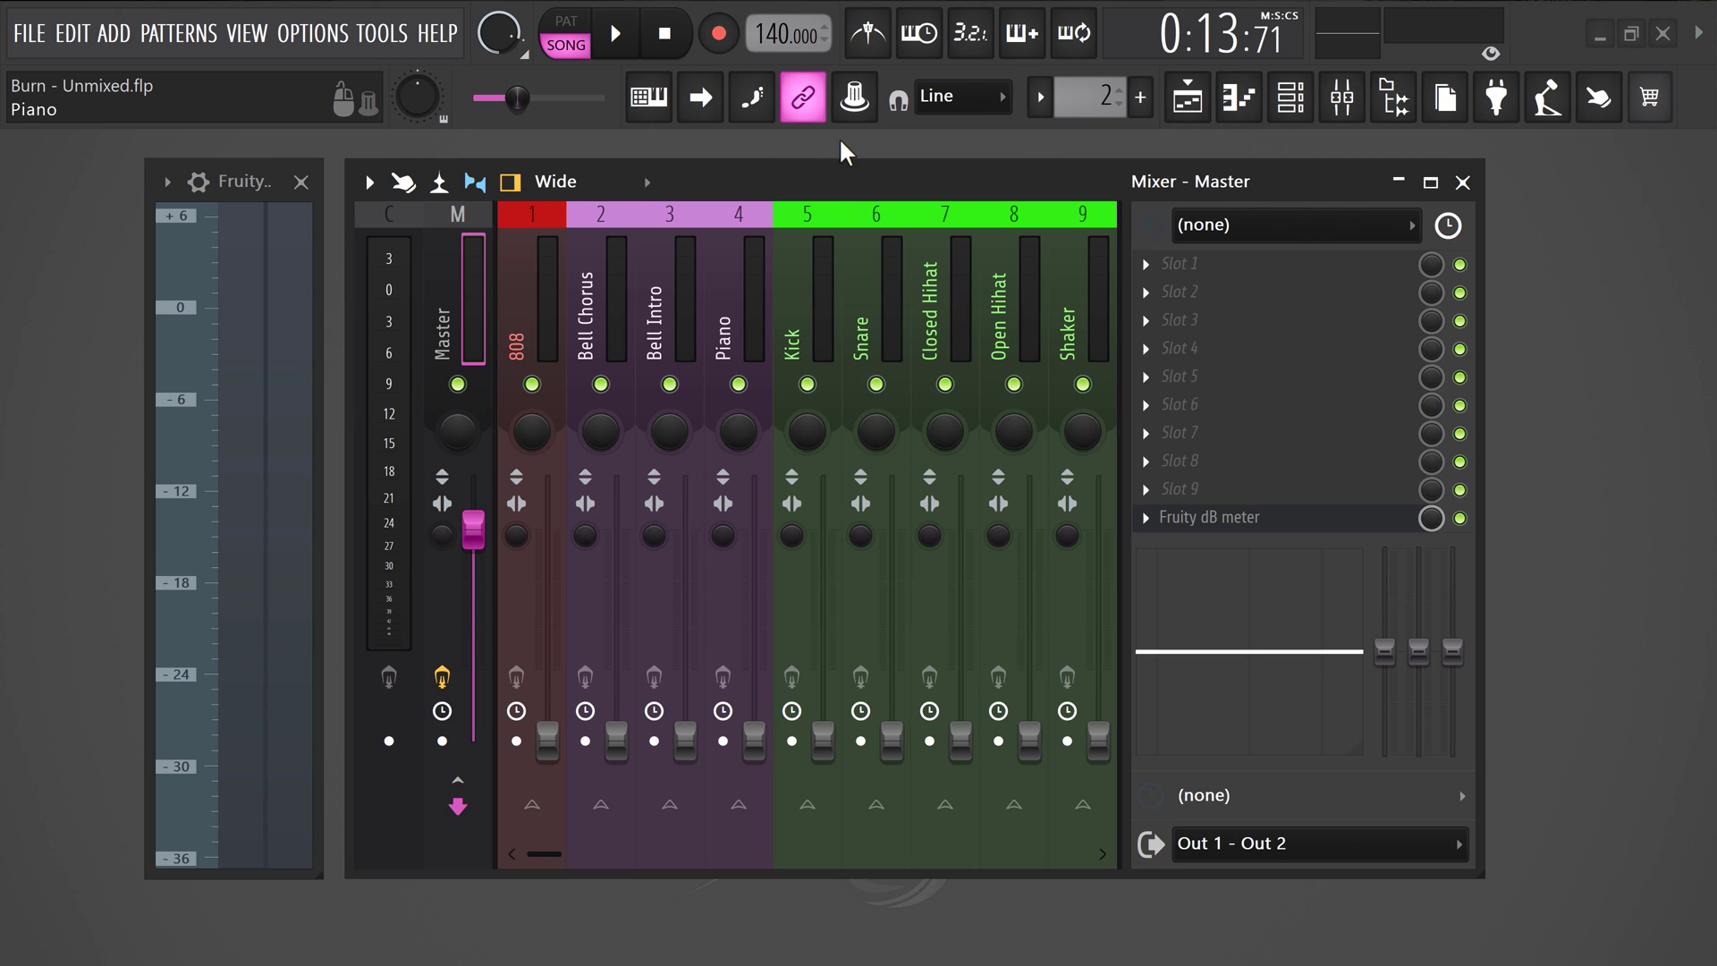
Step: Raise the Kick fader, then bring the 808 fader up to about 78% during playback
{"action": "left_click", "coordinate": [816, 268]}
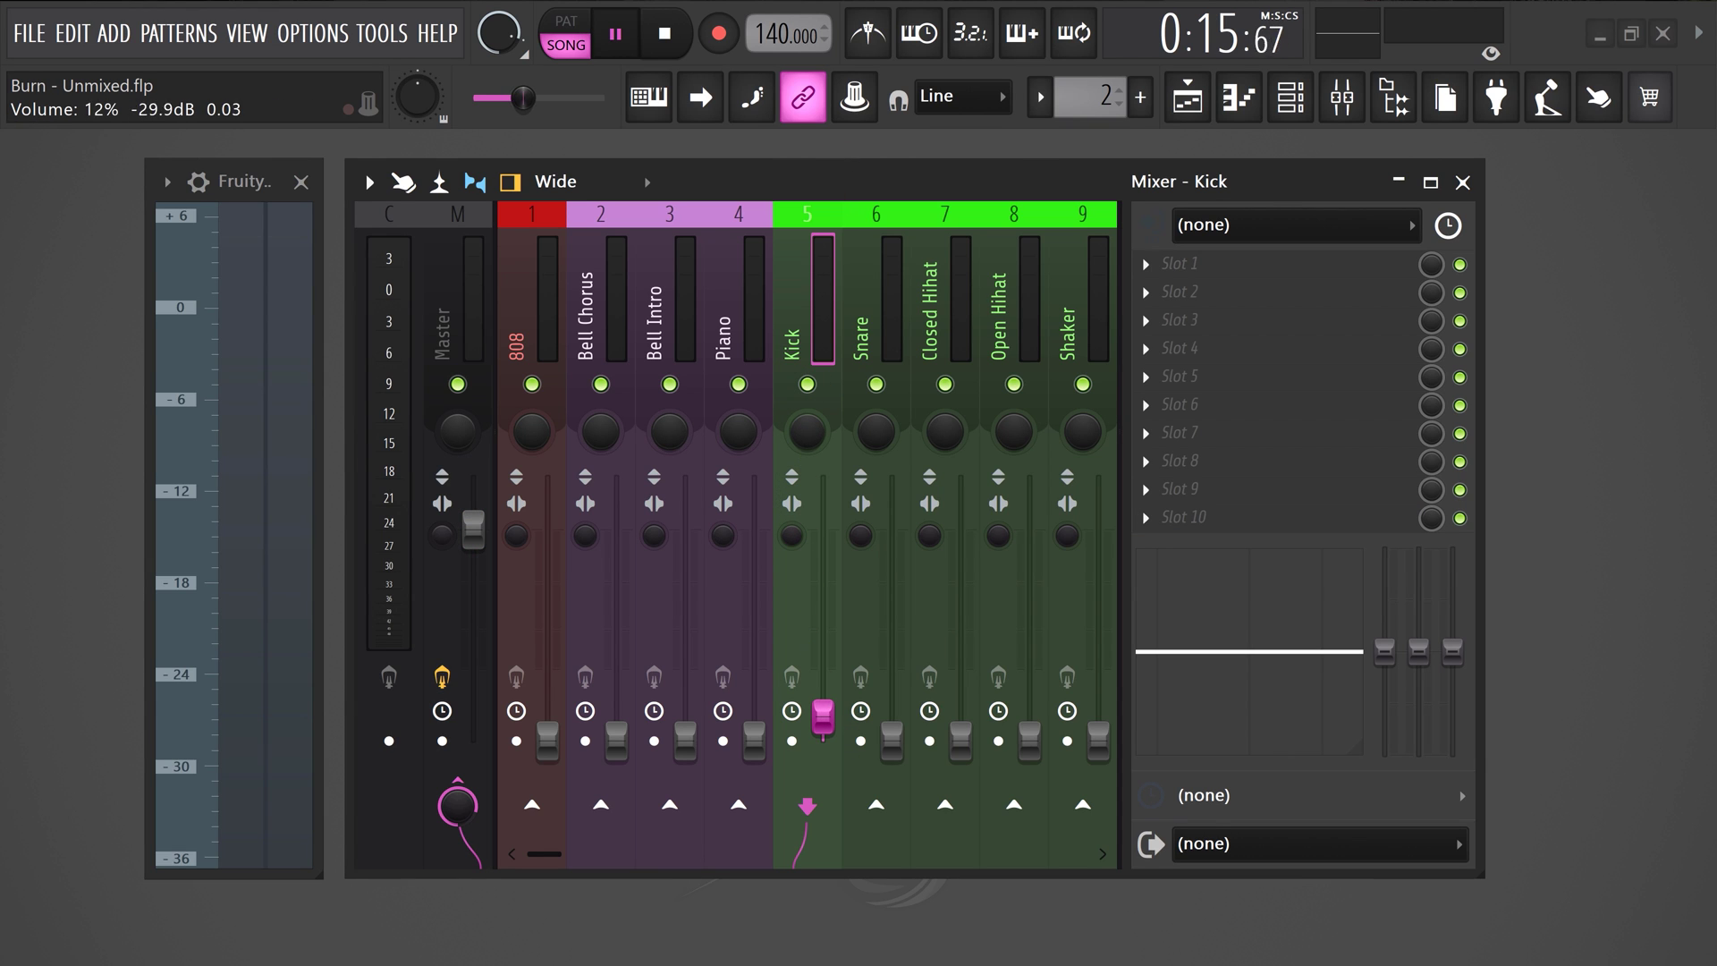
{"action": "left_click_drag", "start_coordinate": [823, 716], "coordinate": [823, 564]}
{"action": "key", "text": "space"}
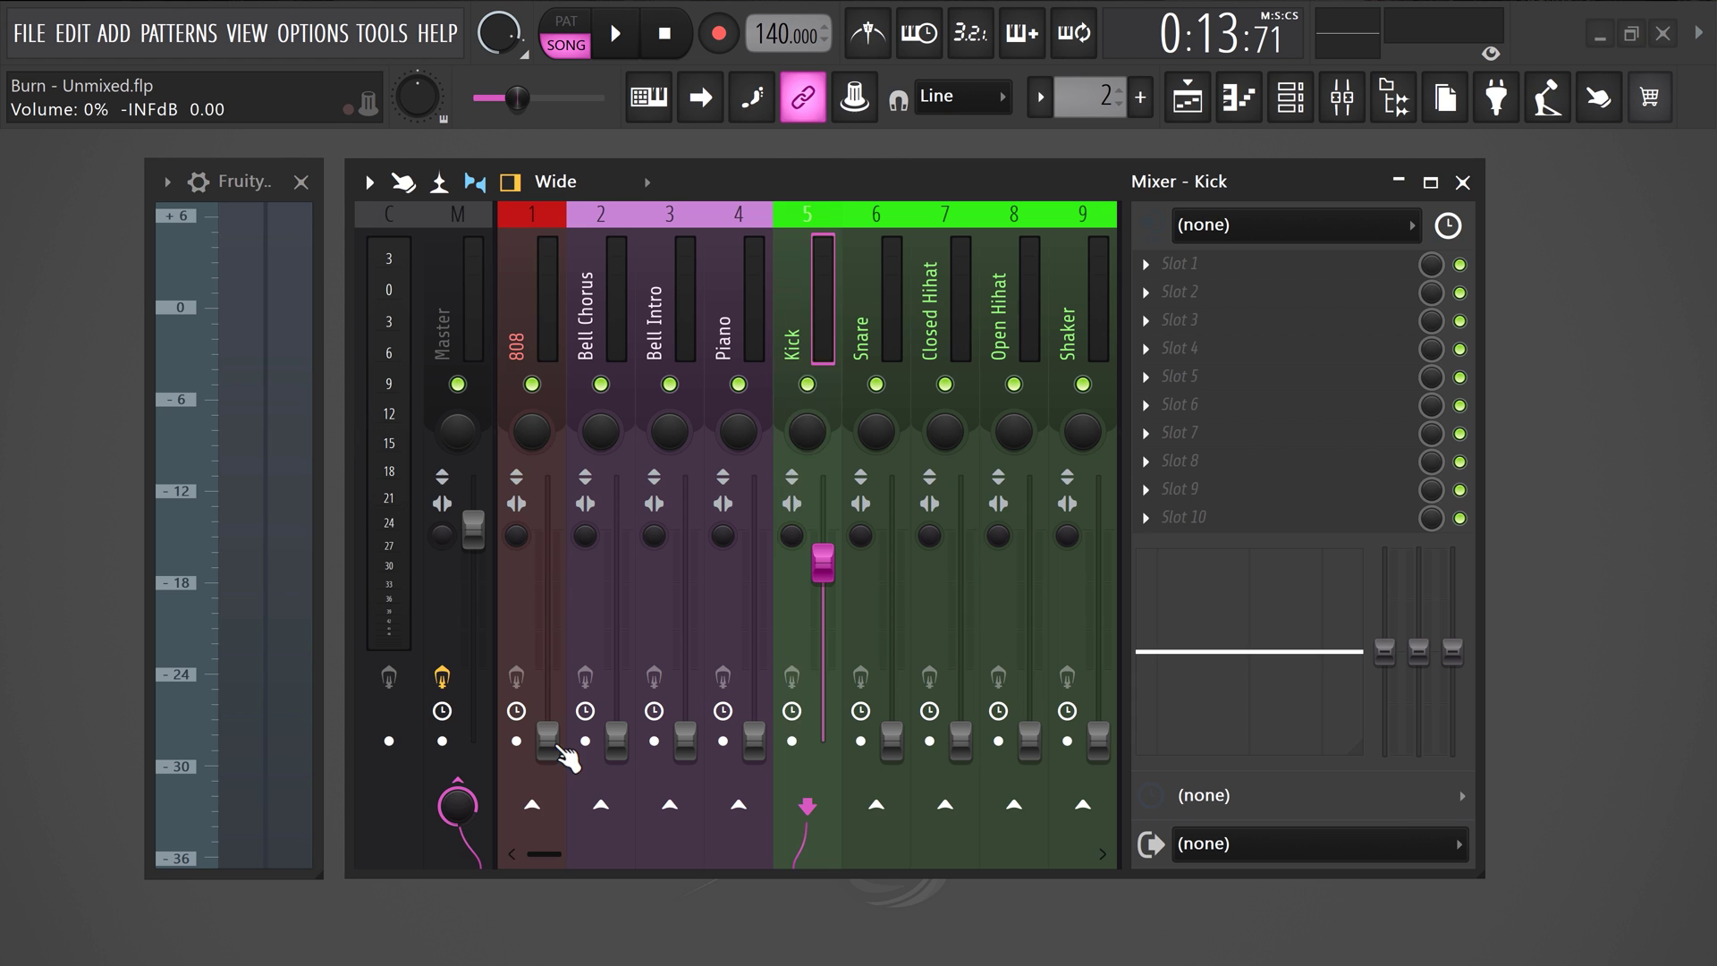
{"action": "key", "text": "space"}
{"action": "left_click_drag", "start_coordinate": [547, 617], "coordinate": [548, 543]}
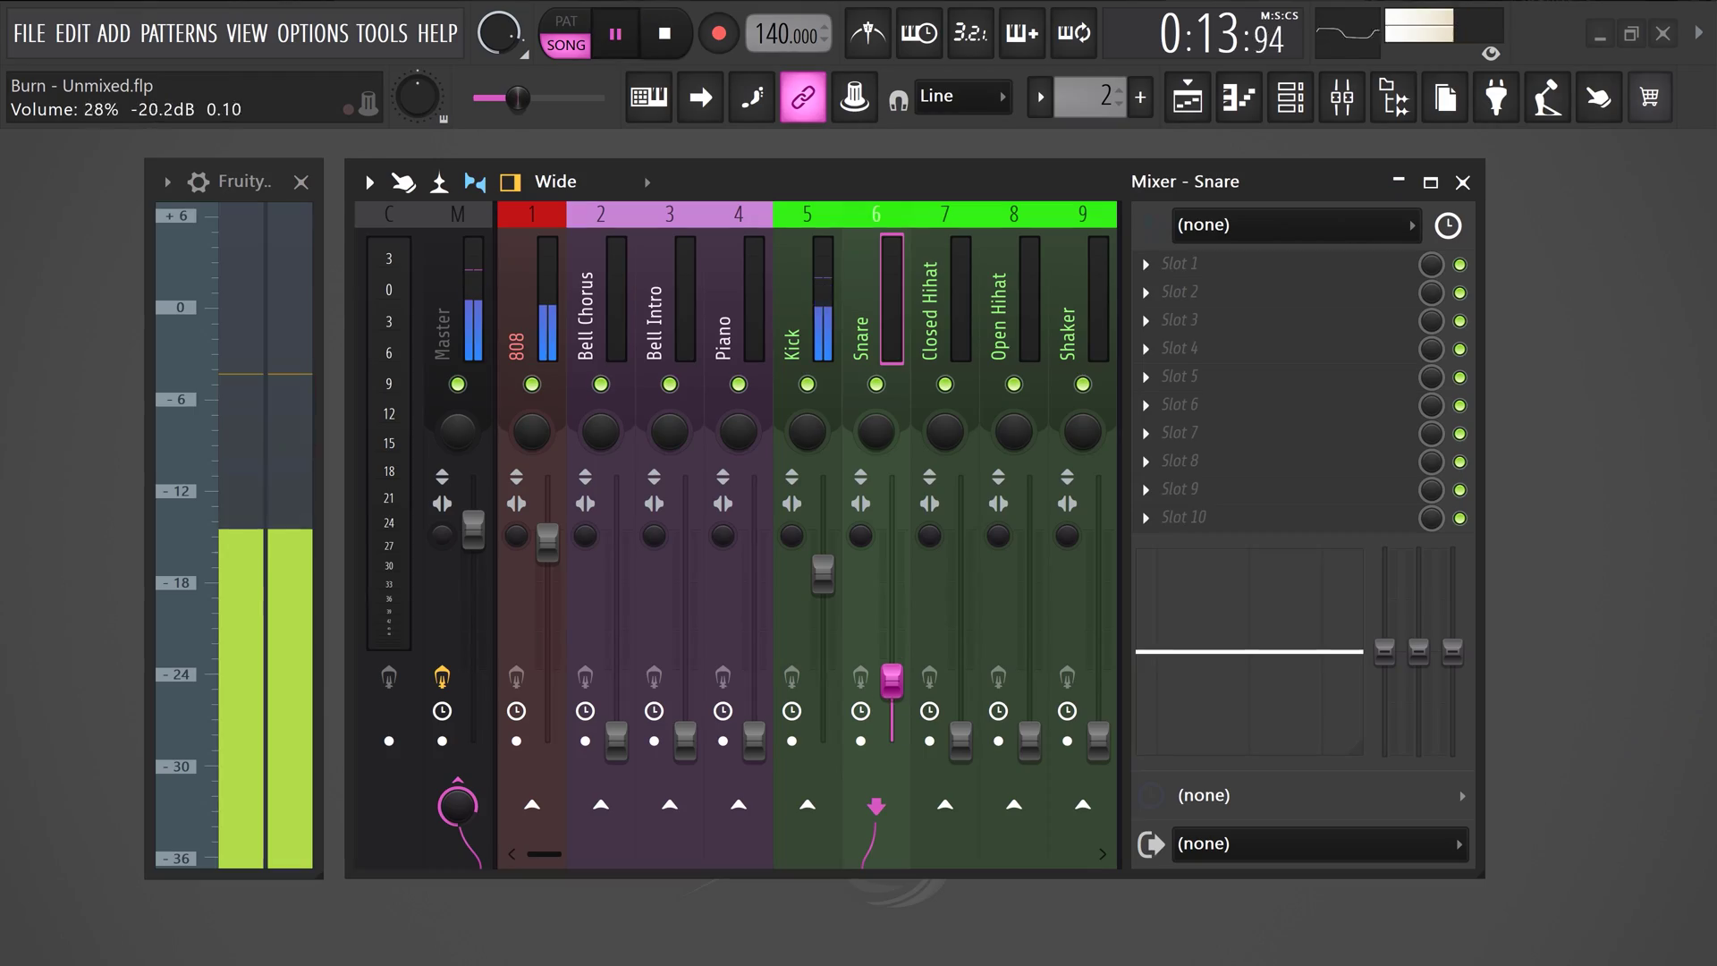
Step: Raise the Snare fader to about 0 dB and the Closed Hihat fader to about 54%
{"action": "left_click_drag", "start_coordinate": [892, 644], "coordinate": [892, 535]}
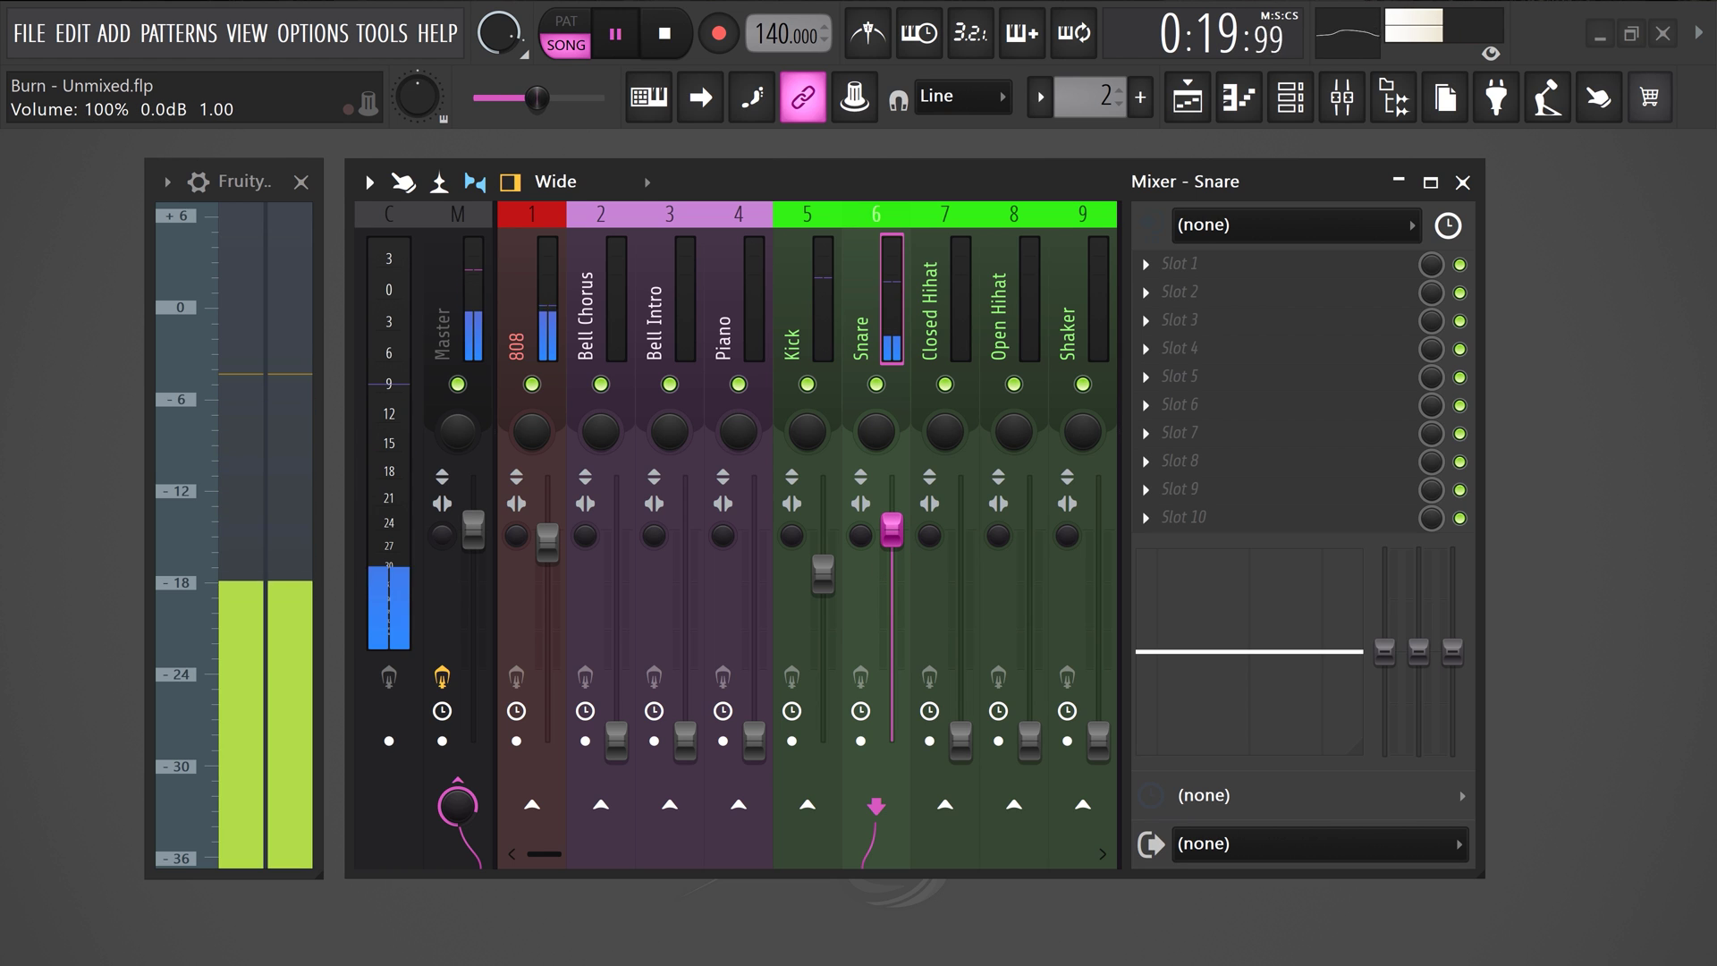
{"action": "left_click_drag", "start_coordinate": [892, 530], "coordinate": [895, 524]}
{"action": "key", "text": "space"}
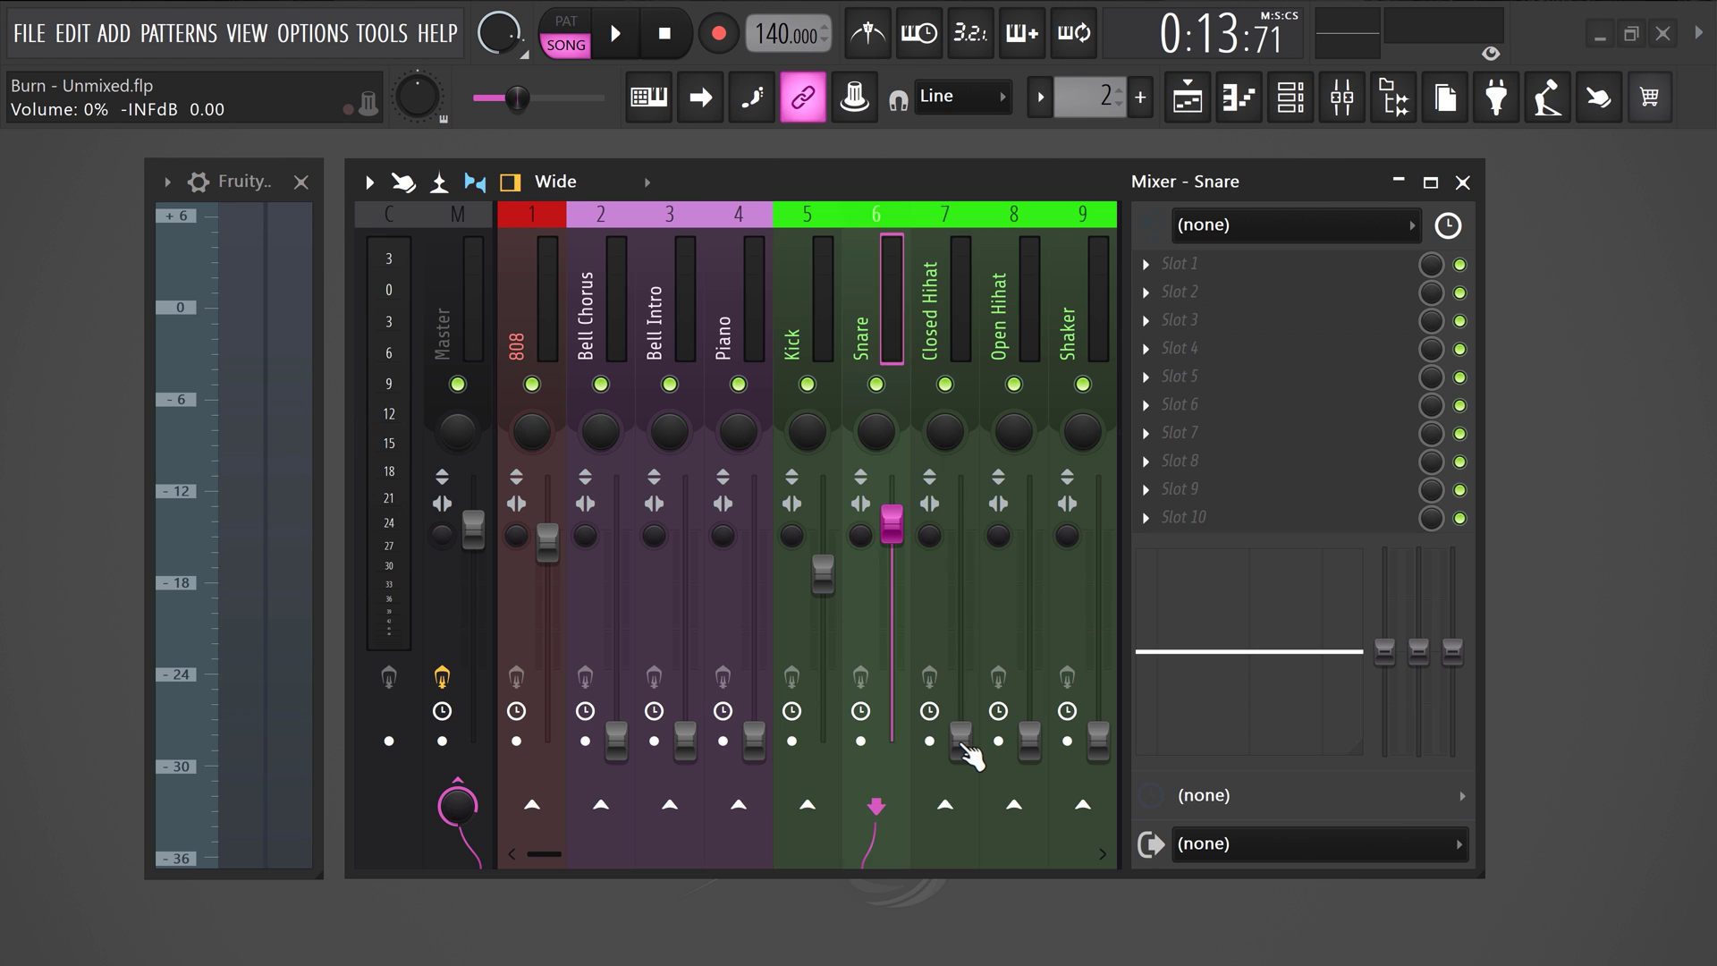
{"action": "key", "text": "space"}
{"action": "left_click_drag", "start_coordinate": [960, 702], "coordinate": [961, 584]}
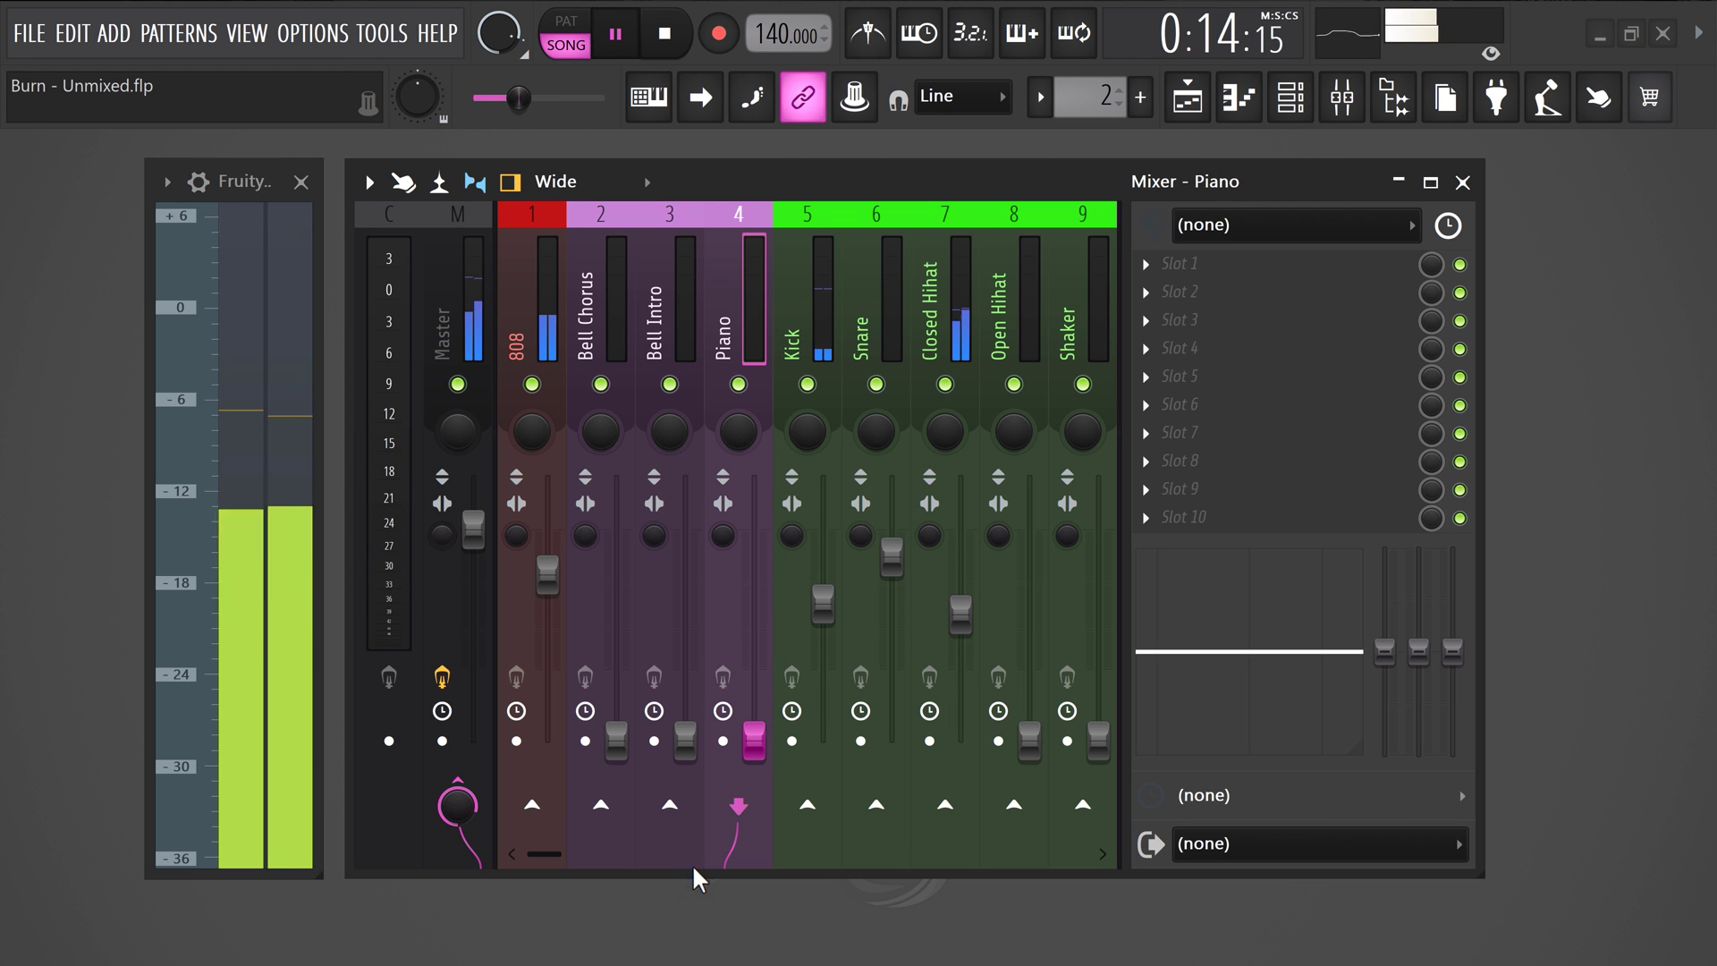
Step: Raise Piano to about 25%, lift Bell Intro and Open Hihat, Shaker to about 91%; trim Closed Hihat
{"action": "left_click_drag", "start_coordinate": [754, 736], "coordinate": [754, 628]}
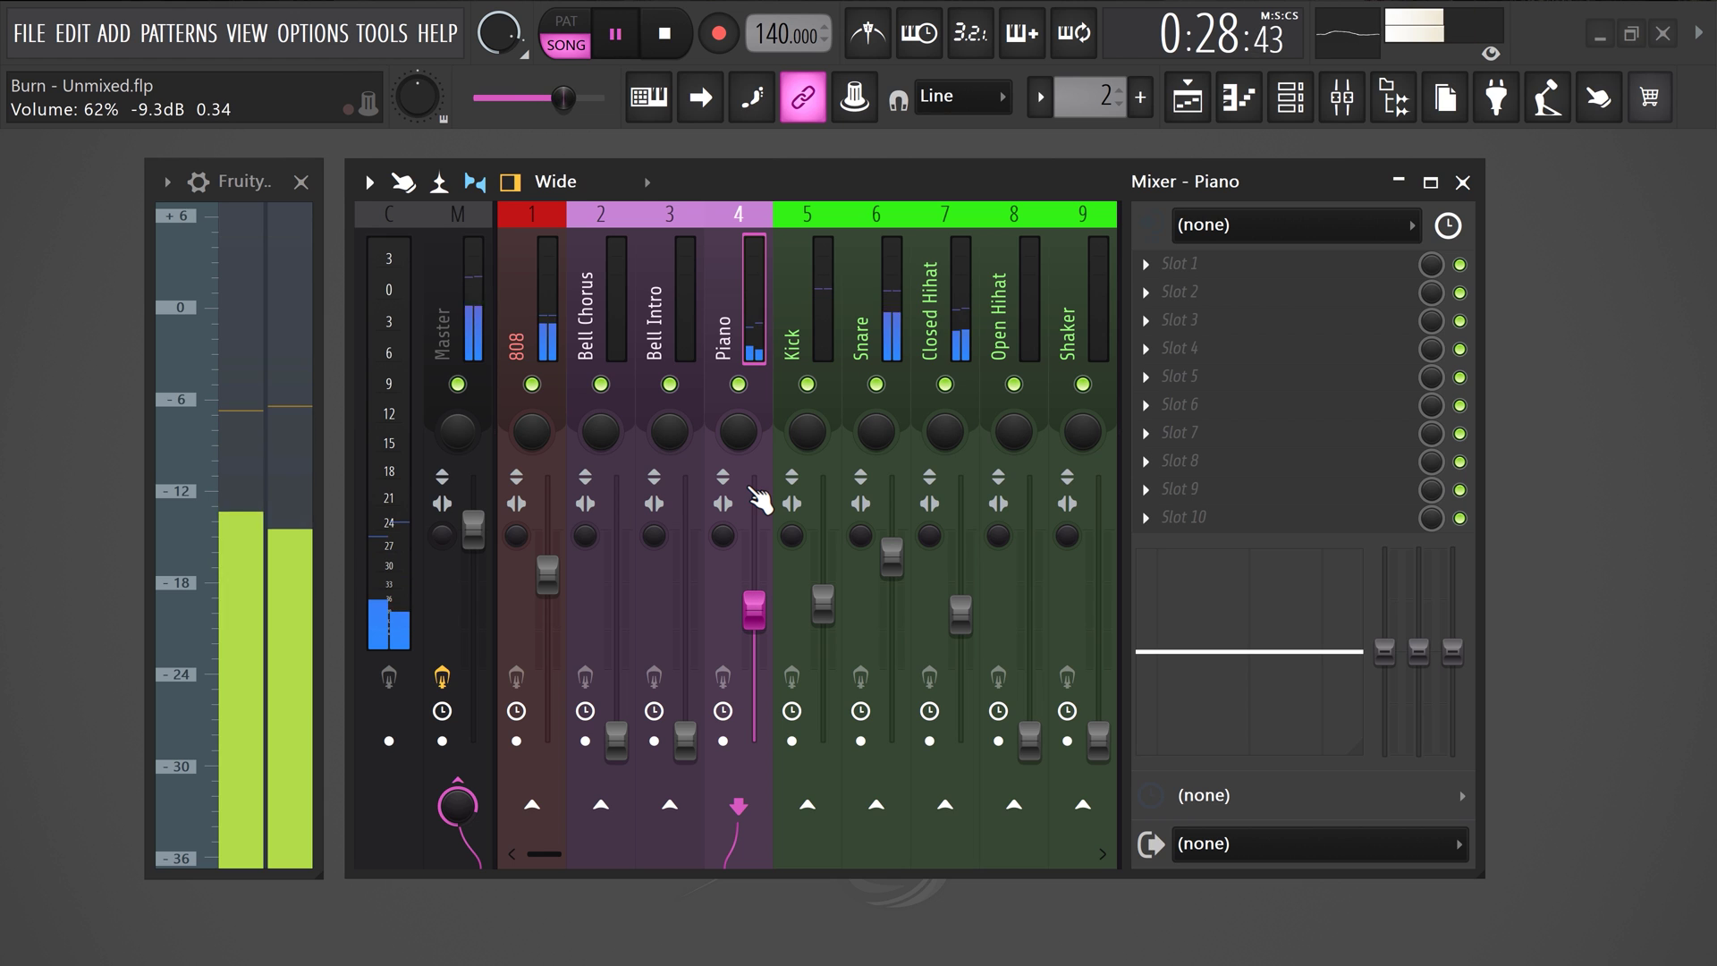
{"action": "left_click_drag", "start_coordinate": [701, 741], "coordinate": [700, 660]}
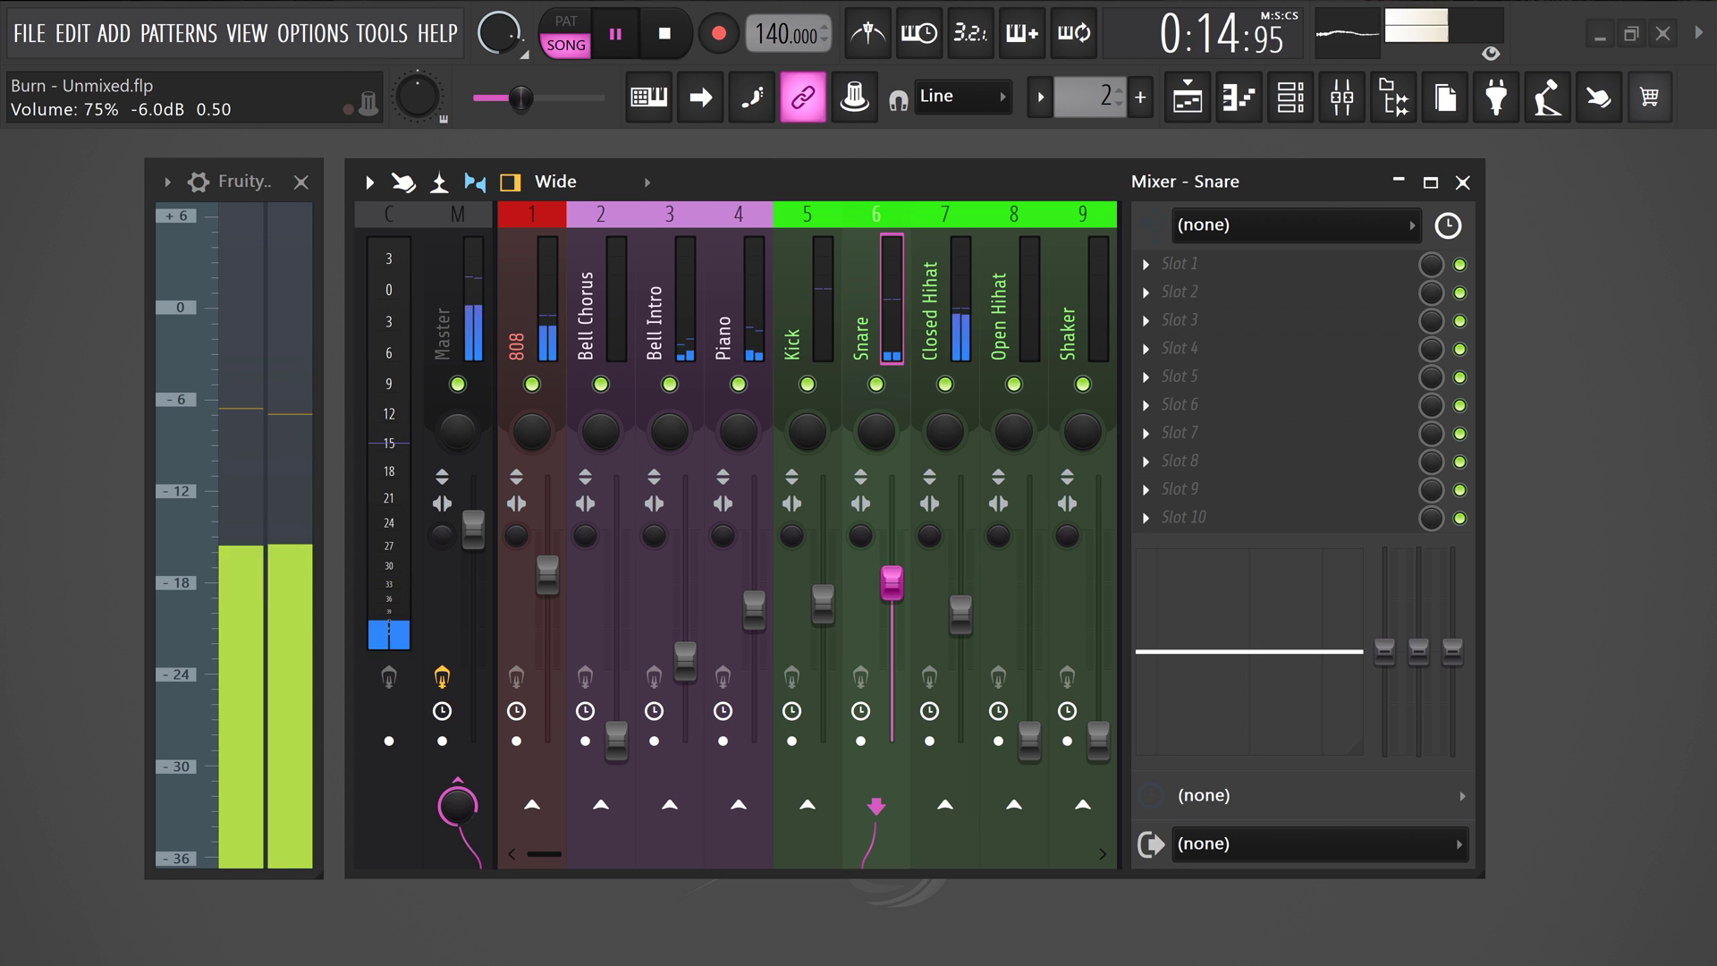
{"action": "key", "text": "space"}
{"action": "left_click_drag", "start_coordinate": [960, 613], "coordinate": [961, 635]}
{"action": "left_click_drag", "start_coordinate": [1029, 740], "coordinate": [1030, 648]}
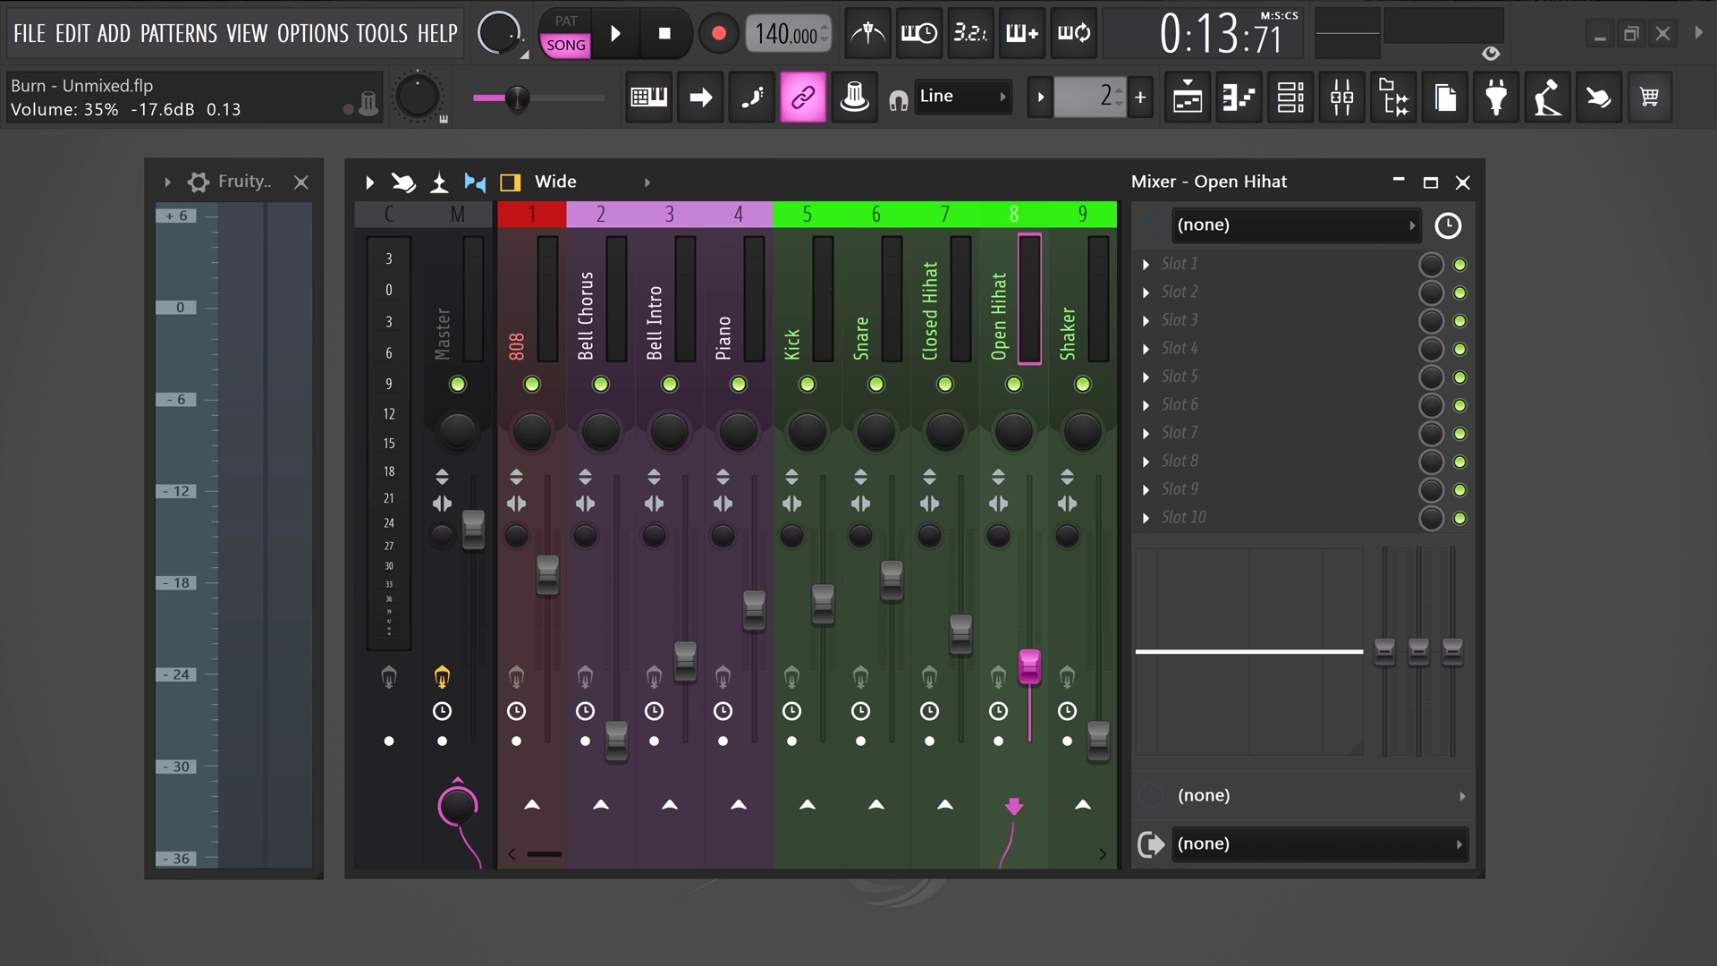
{"action": "key", "text": "space"}
{"action": "left_click_drag", "start_coordinate": [1099, 740], "coordinate": [1098, 563]}
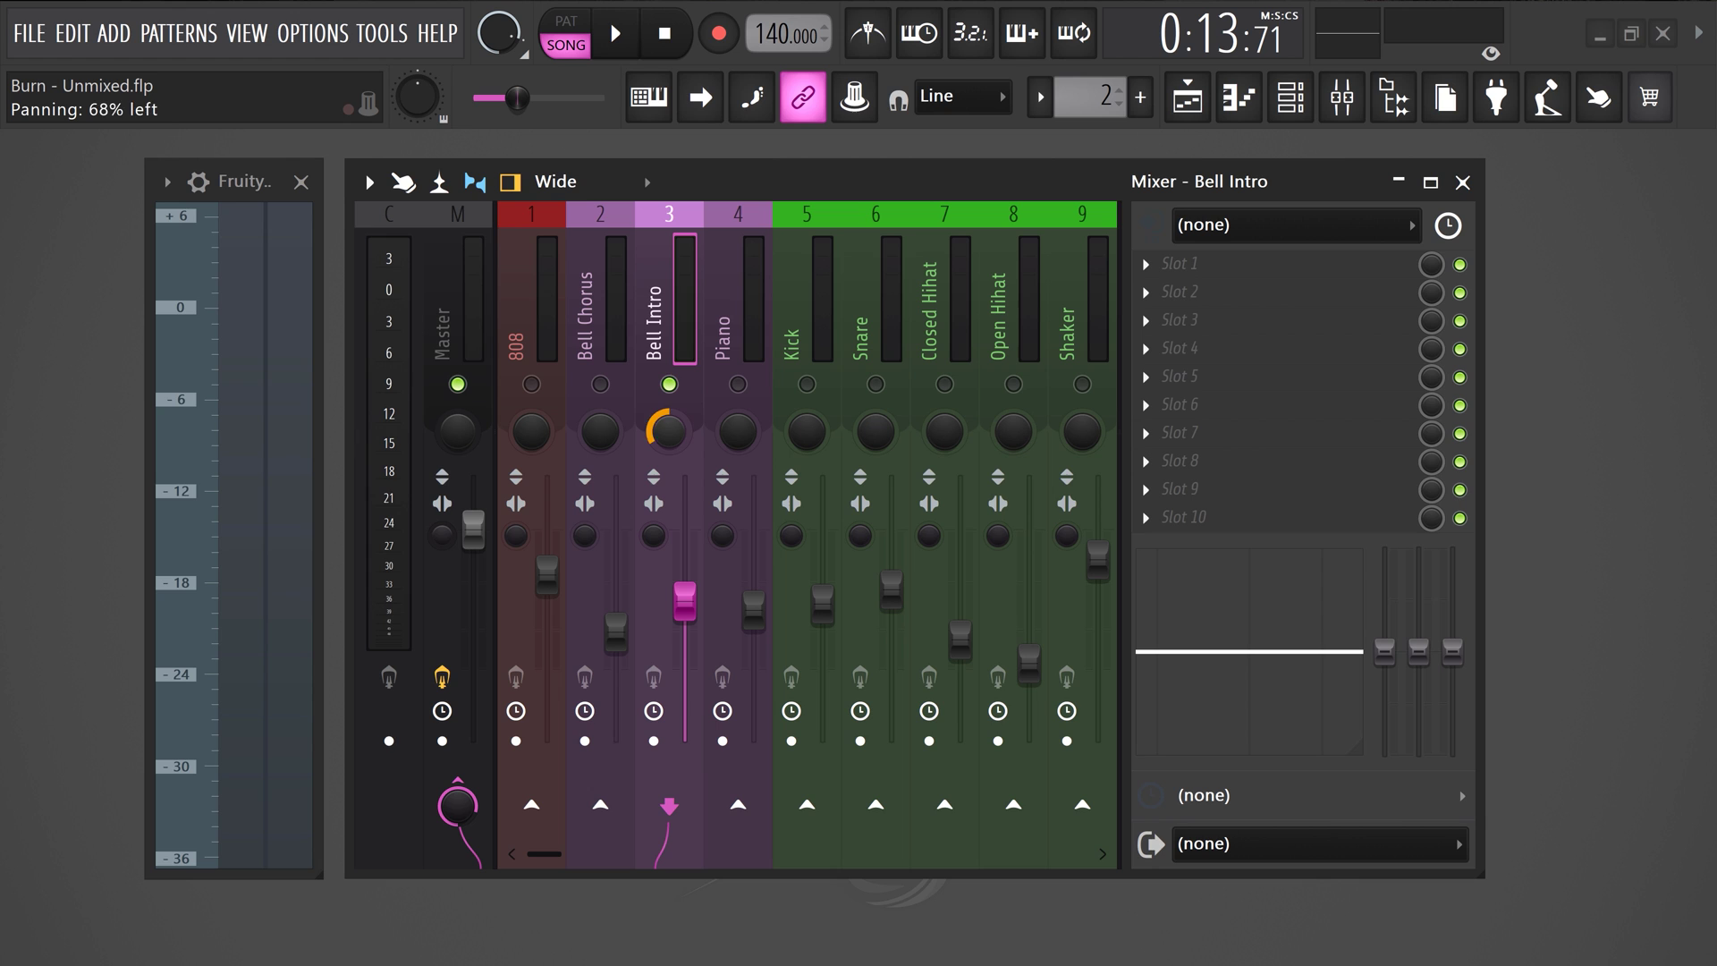
Step: Pan Bell Intro toward the left during playback, then unsolo it so all tracks play
{"action": "key", "text": "space"}
{"action": "left_click_drag", "start_coordinate": [670, 432], "coordinate": [669, 523]}
{"action": "key", "text": "space"}
{"action": "left_click", "coordinate": [669, 384], "text": "ctrl"}
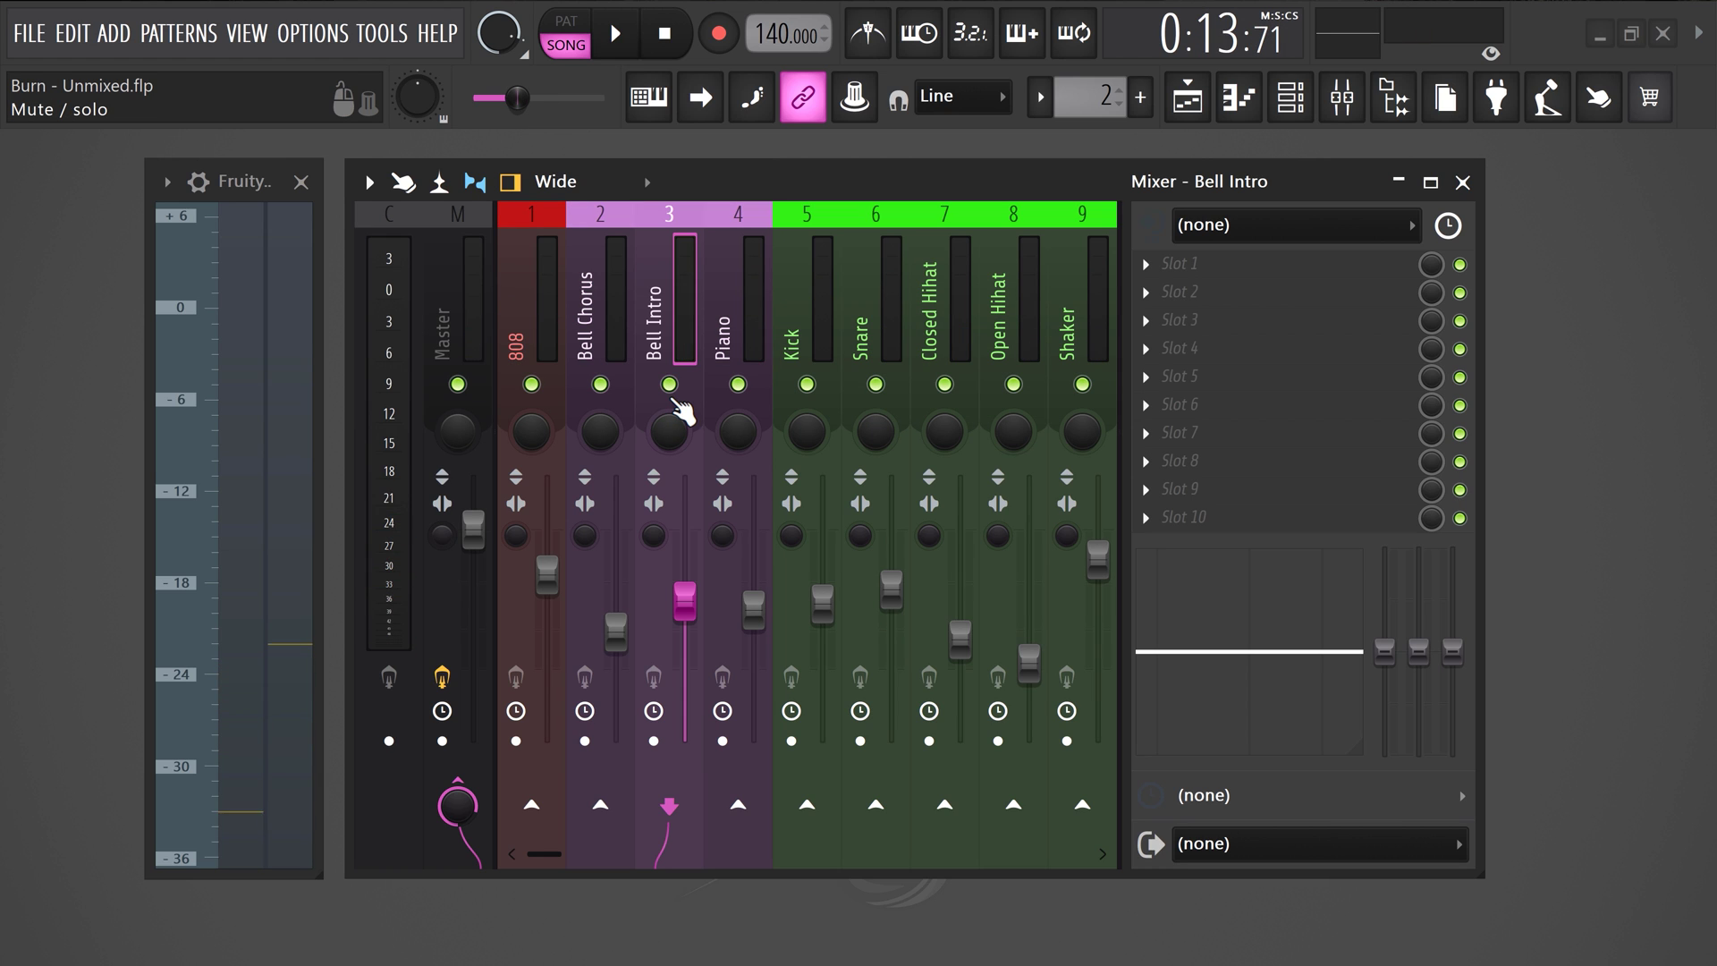
Step: Narrow the 808's stereo width, select Kick, and pan the Closed Hihat slightly right
{"action": "left_click_drag", "start_coordinate": [524, 536], "coordinate": [523, 532]}
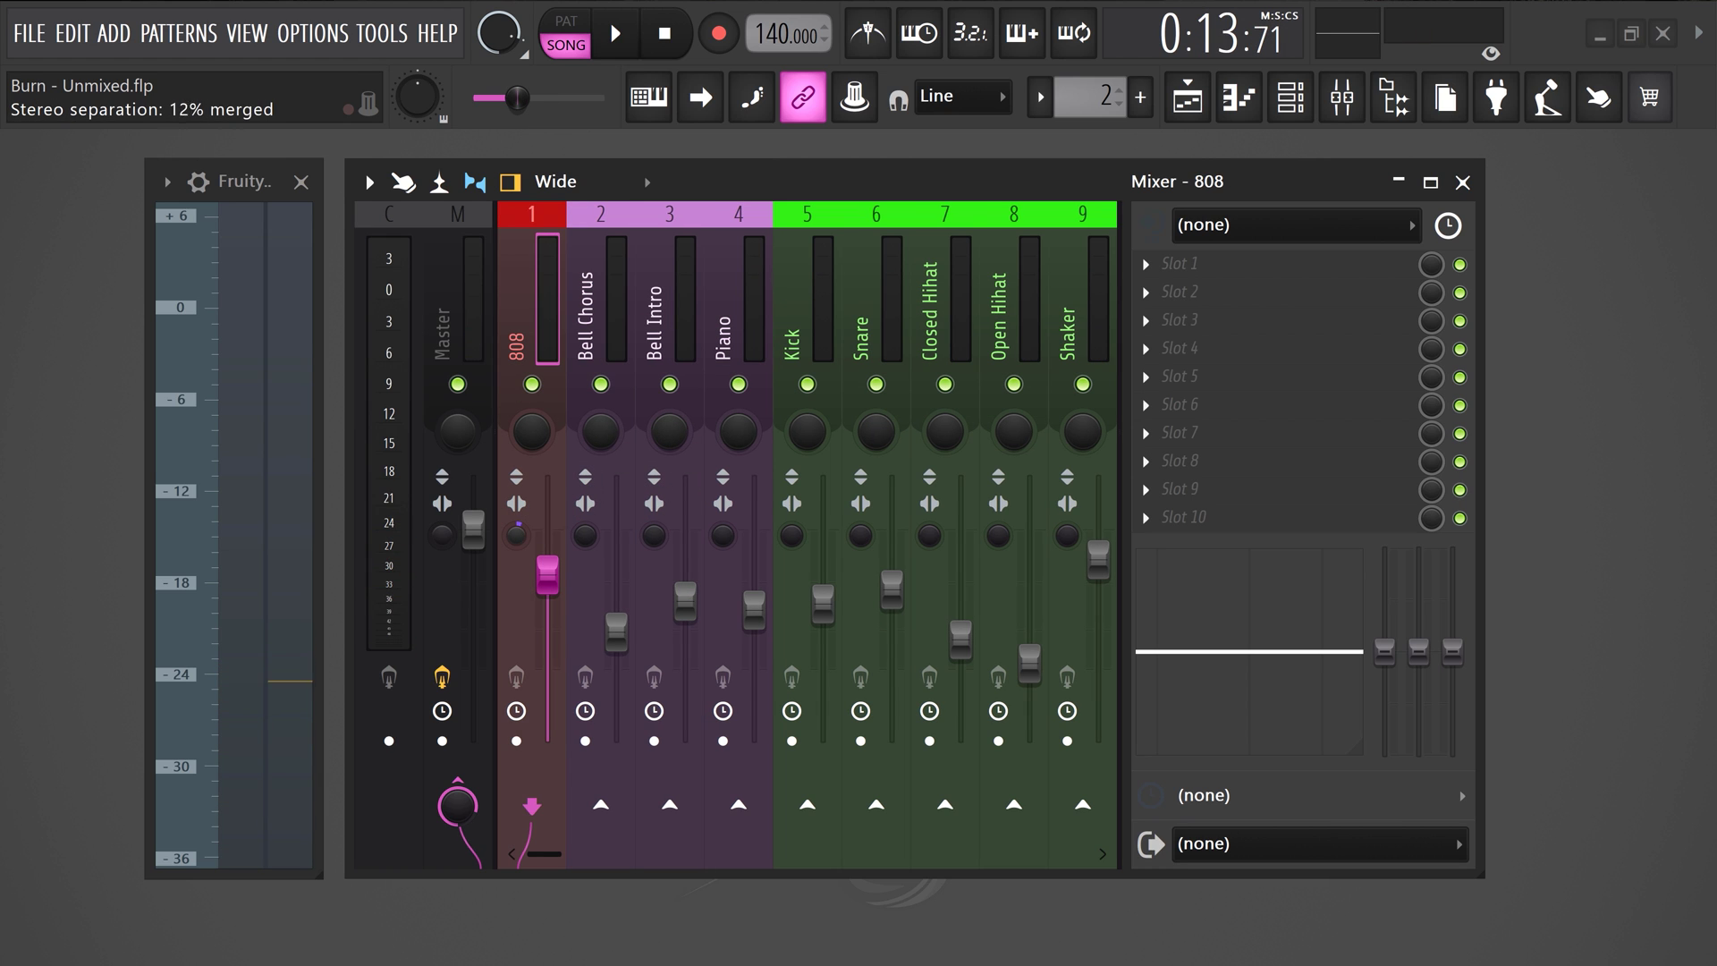
{"action": "left_click", "coordinate": [791, 537]}
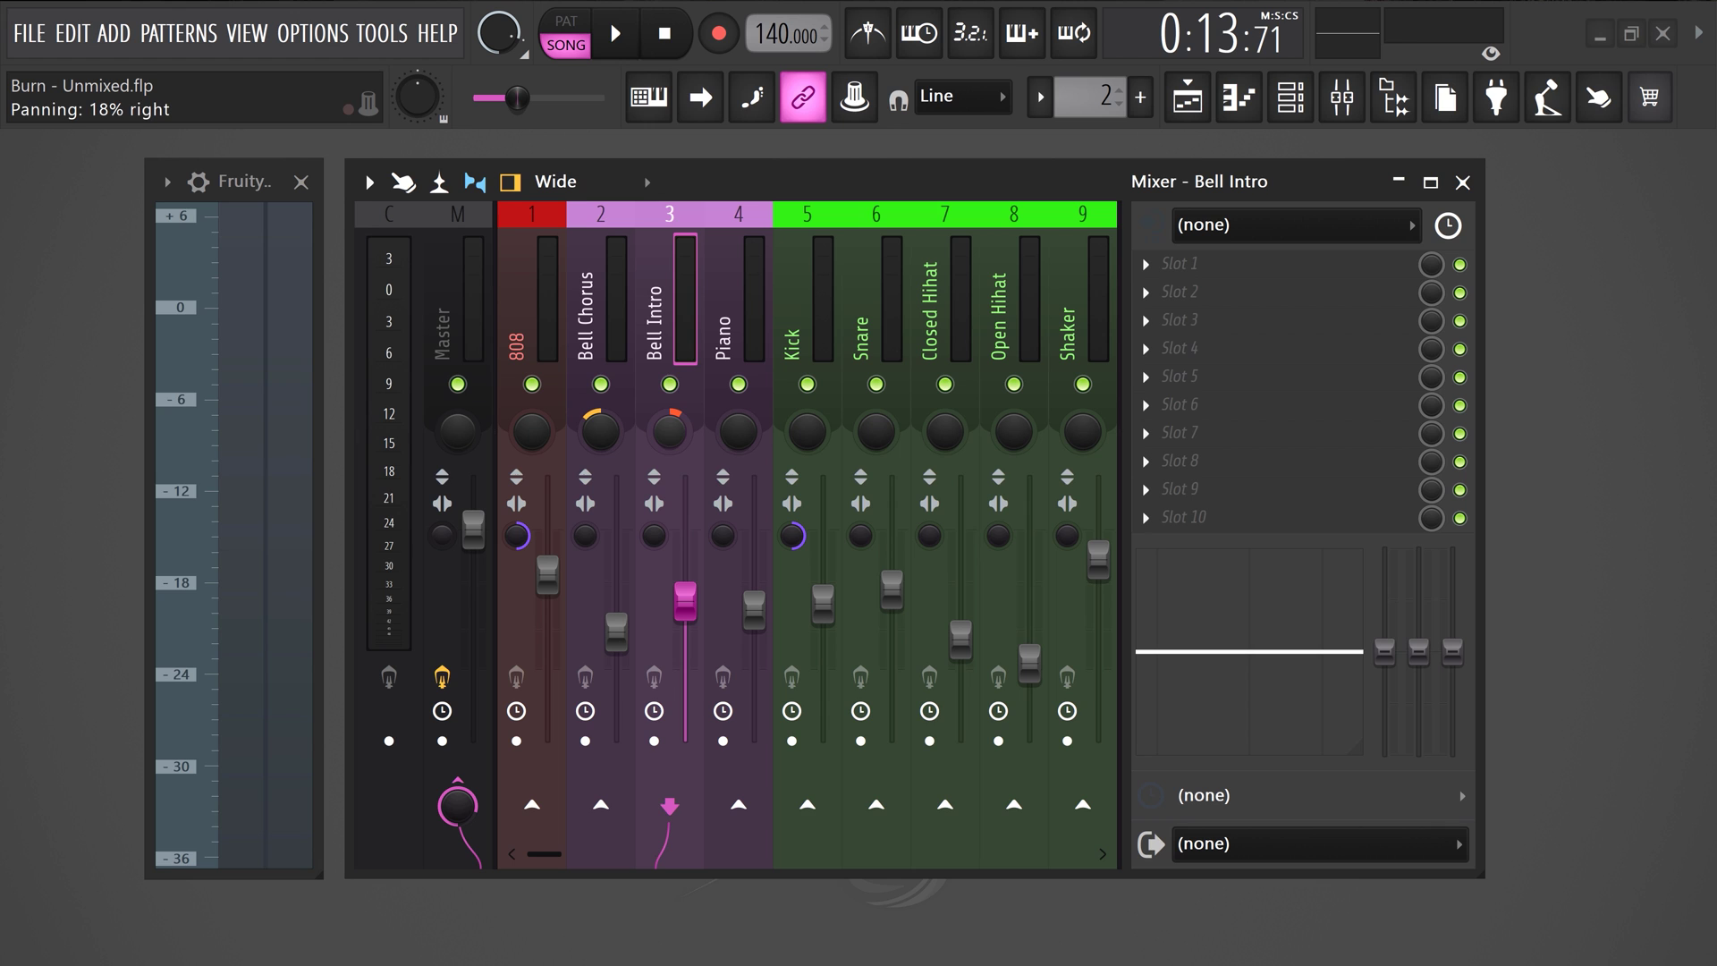
{"action": "key", "text": "space"}
{"action": "left_click_drag", "start_coordinate": [944, 431], "coordinate": [1062, 407]}
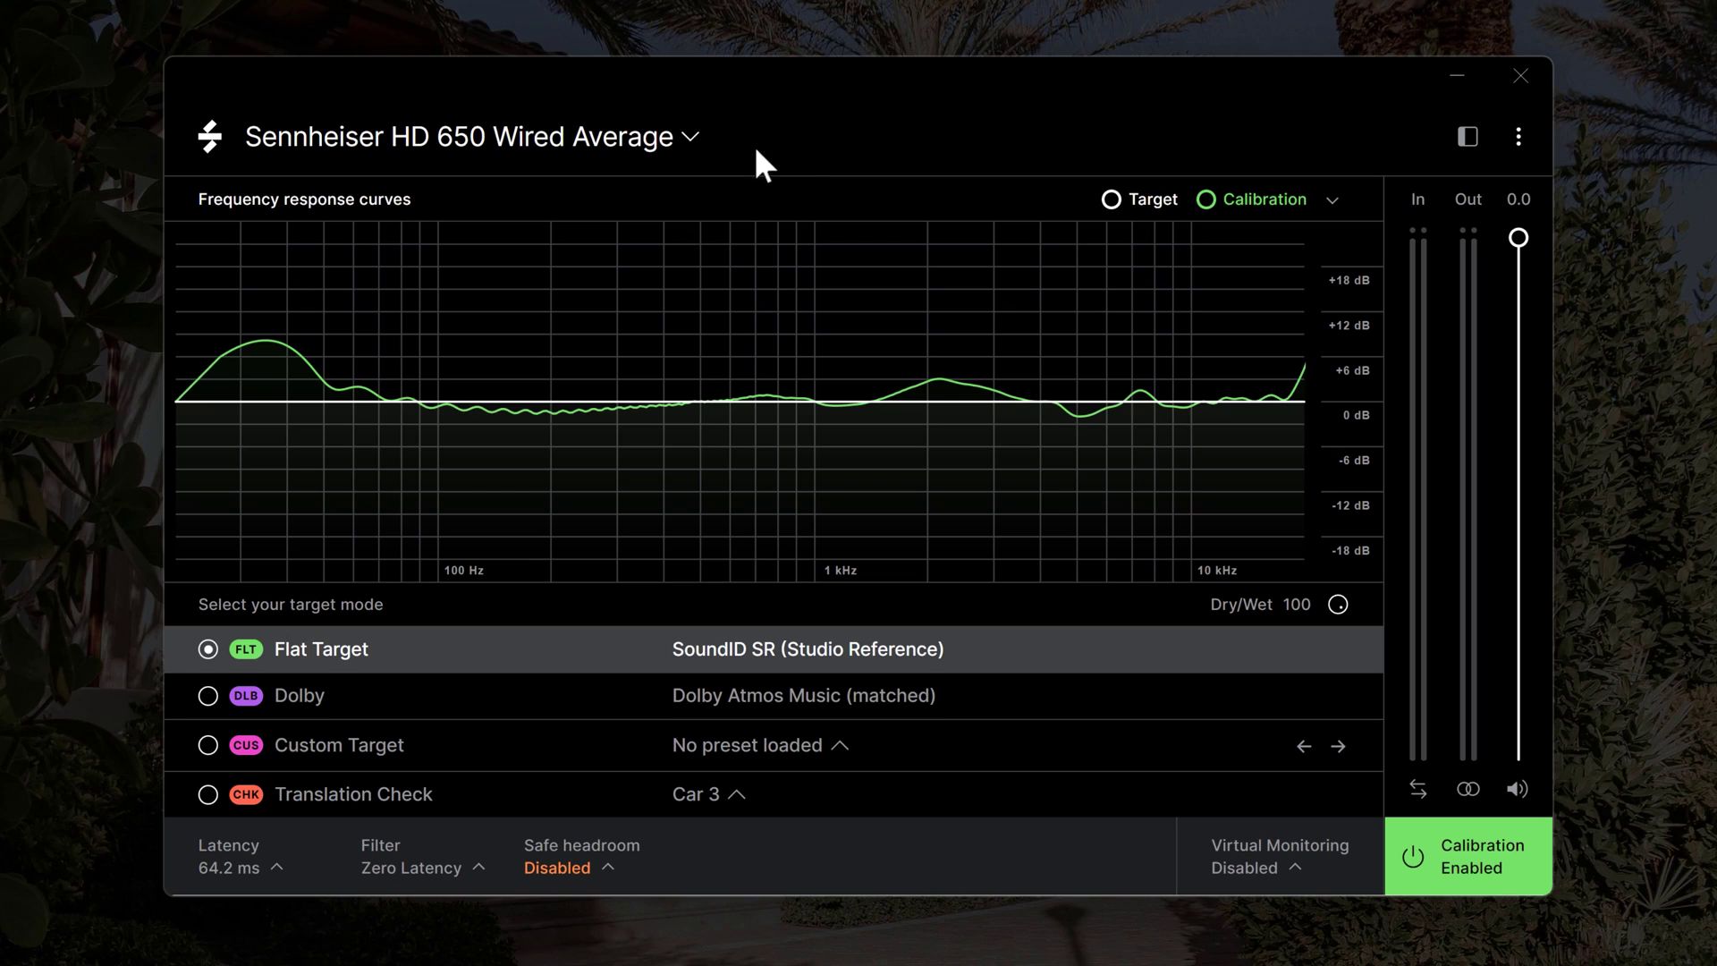
Step: Add a Beyerdynamic DT 770 Pro 80 Ohm headphone profile, then bring up Virtual Monitoring settings
{"action": "left_click", "coordinate": [693, 138]}
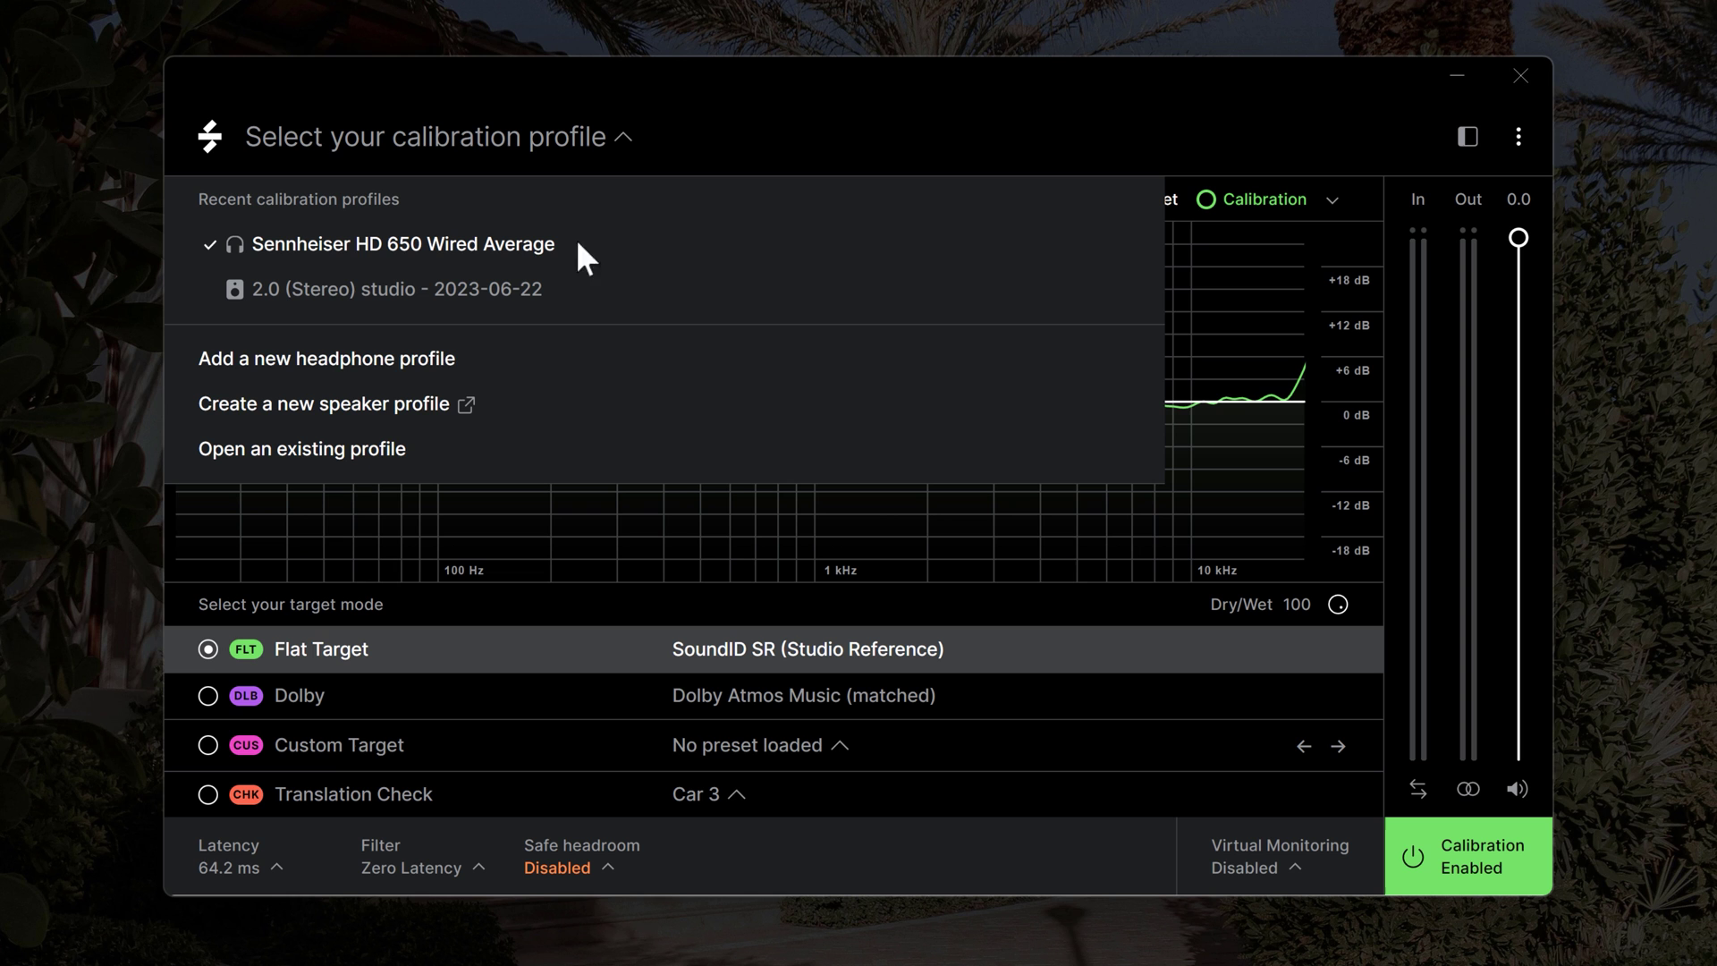
{"action": "left_click", "coordinate": [423, 357]}
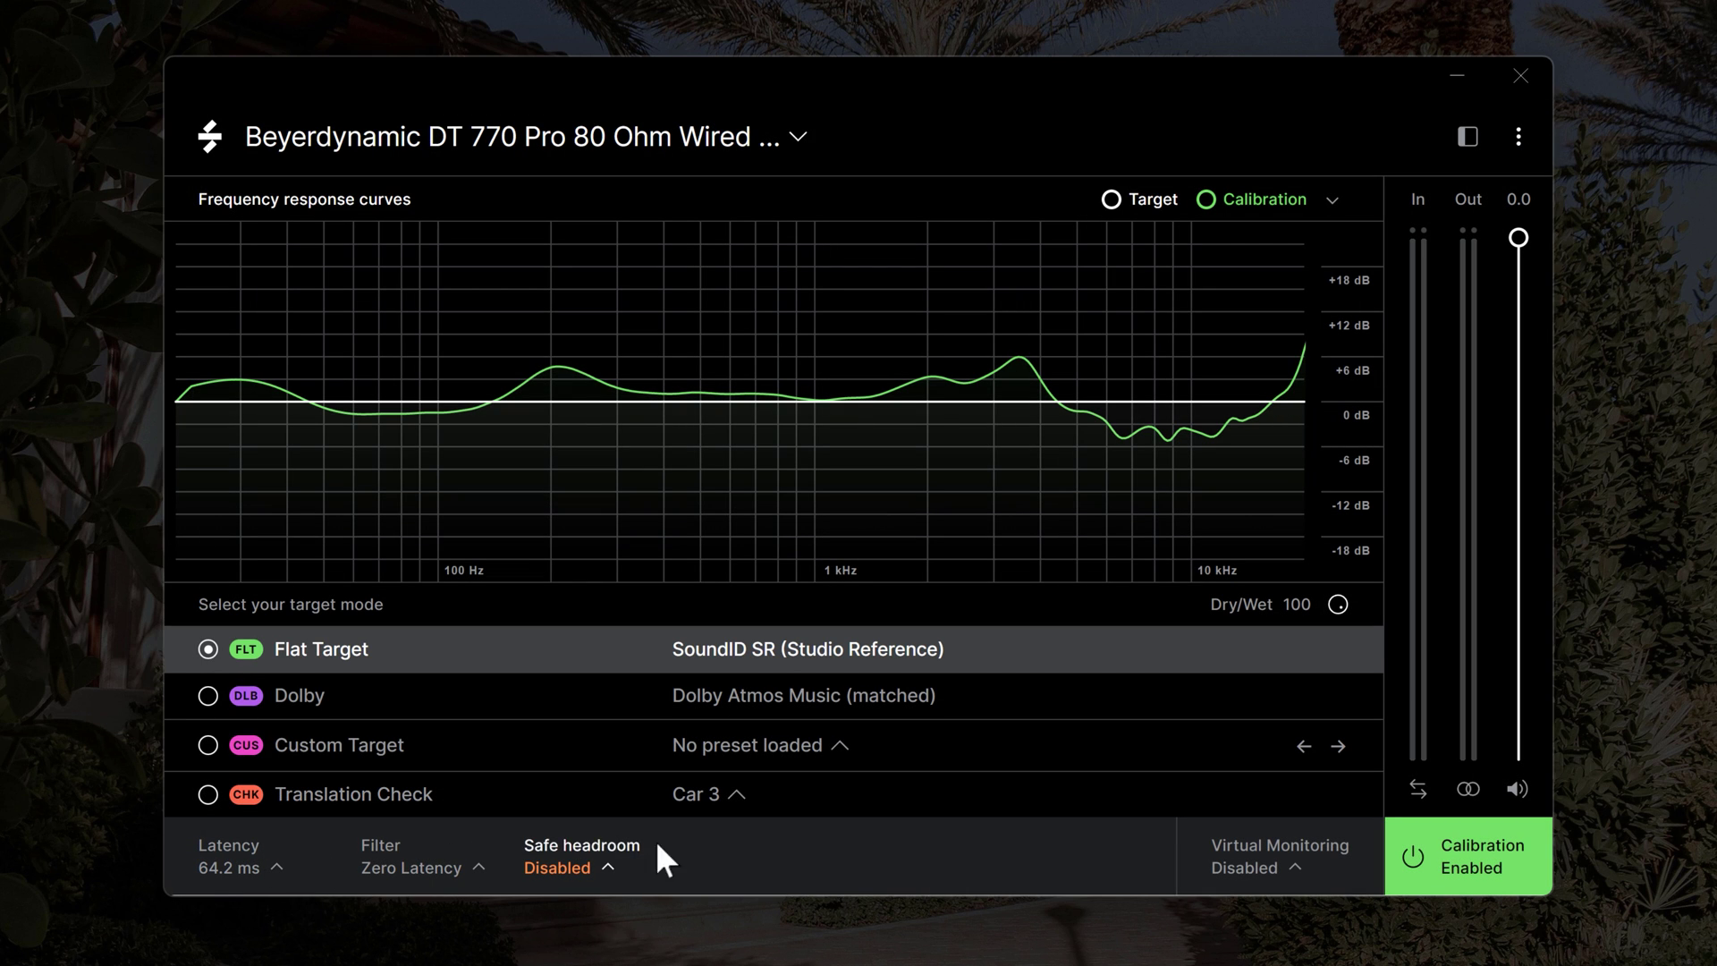
{"action": "left_click", "coordinate": [1290, 859]}
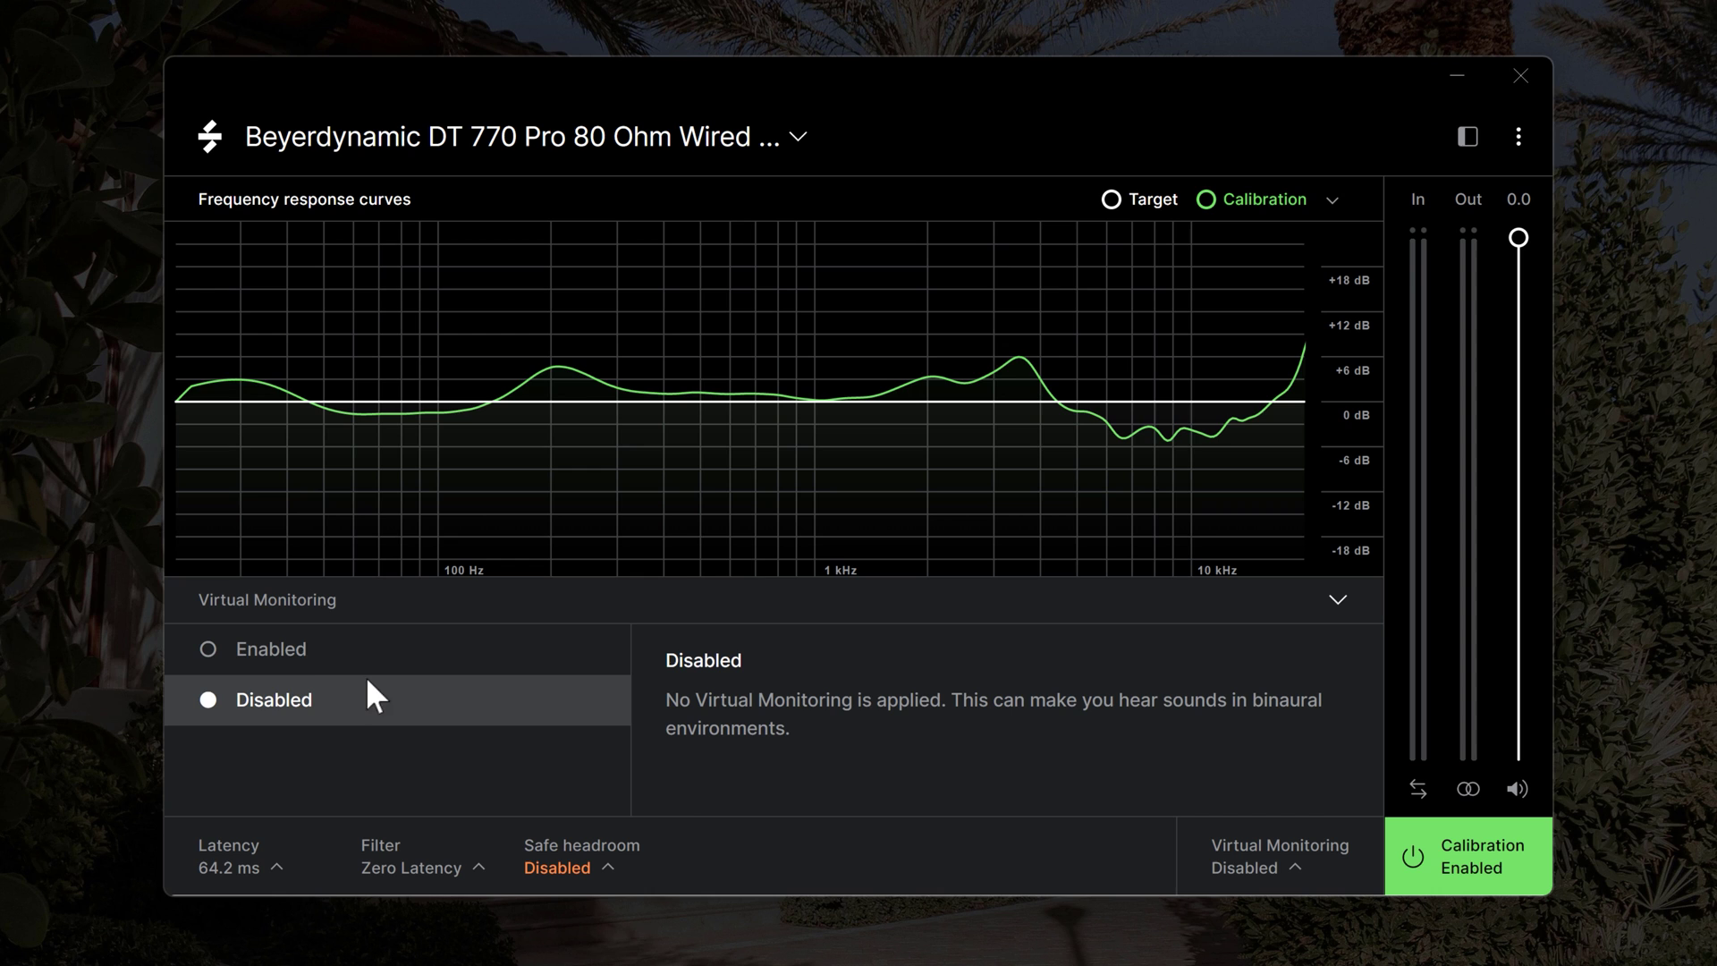
Step: Enable Virtual Monitoring and compare near- and mid-field speakers, settling on far-field
{"action": "left_click", "coordinate": [303, 657]}
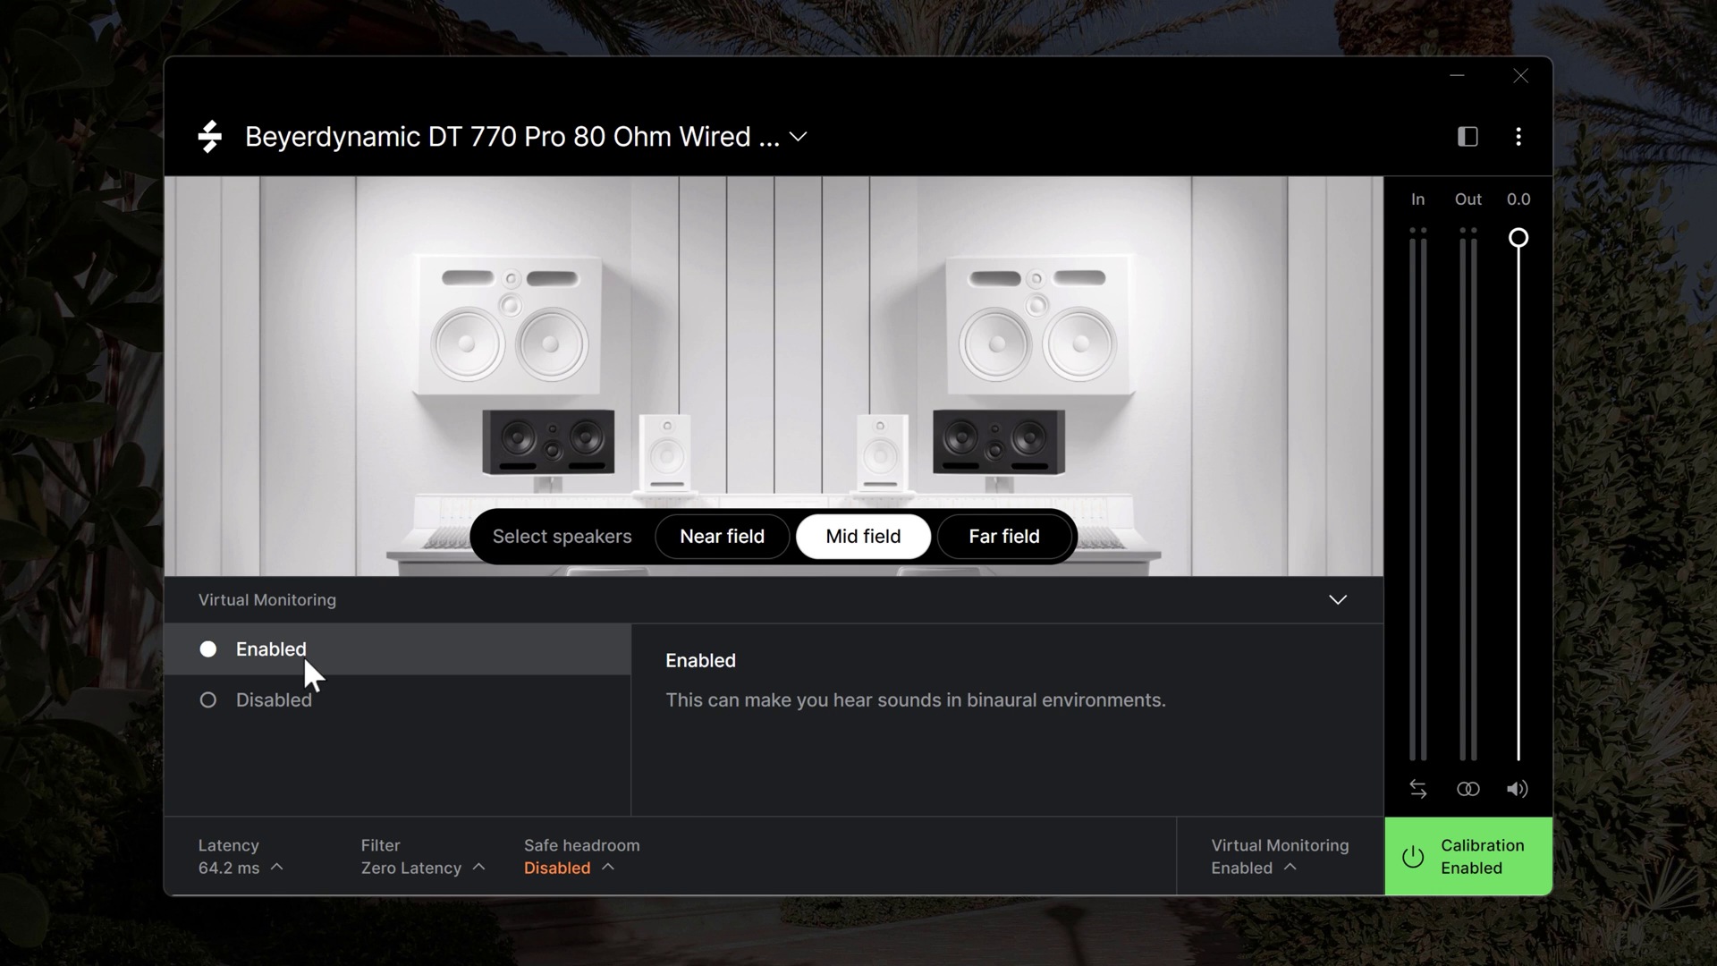
{"action": "left_click", "coordinate": [722, 537]}
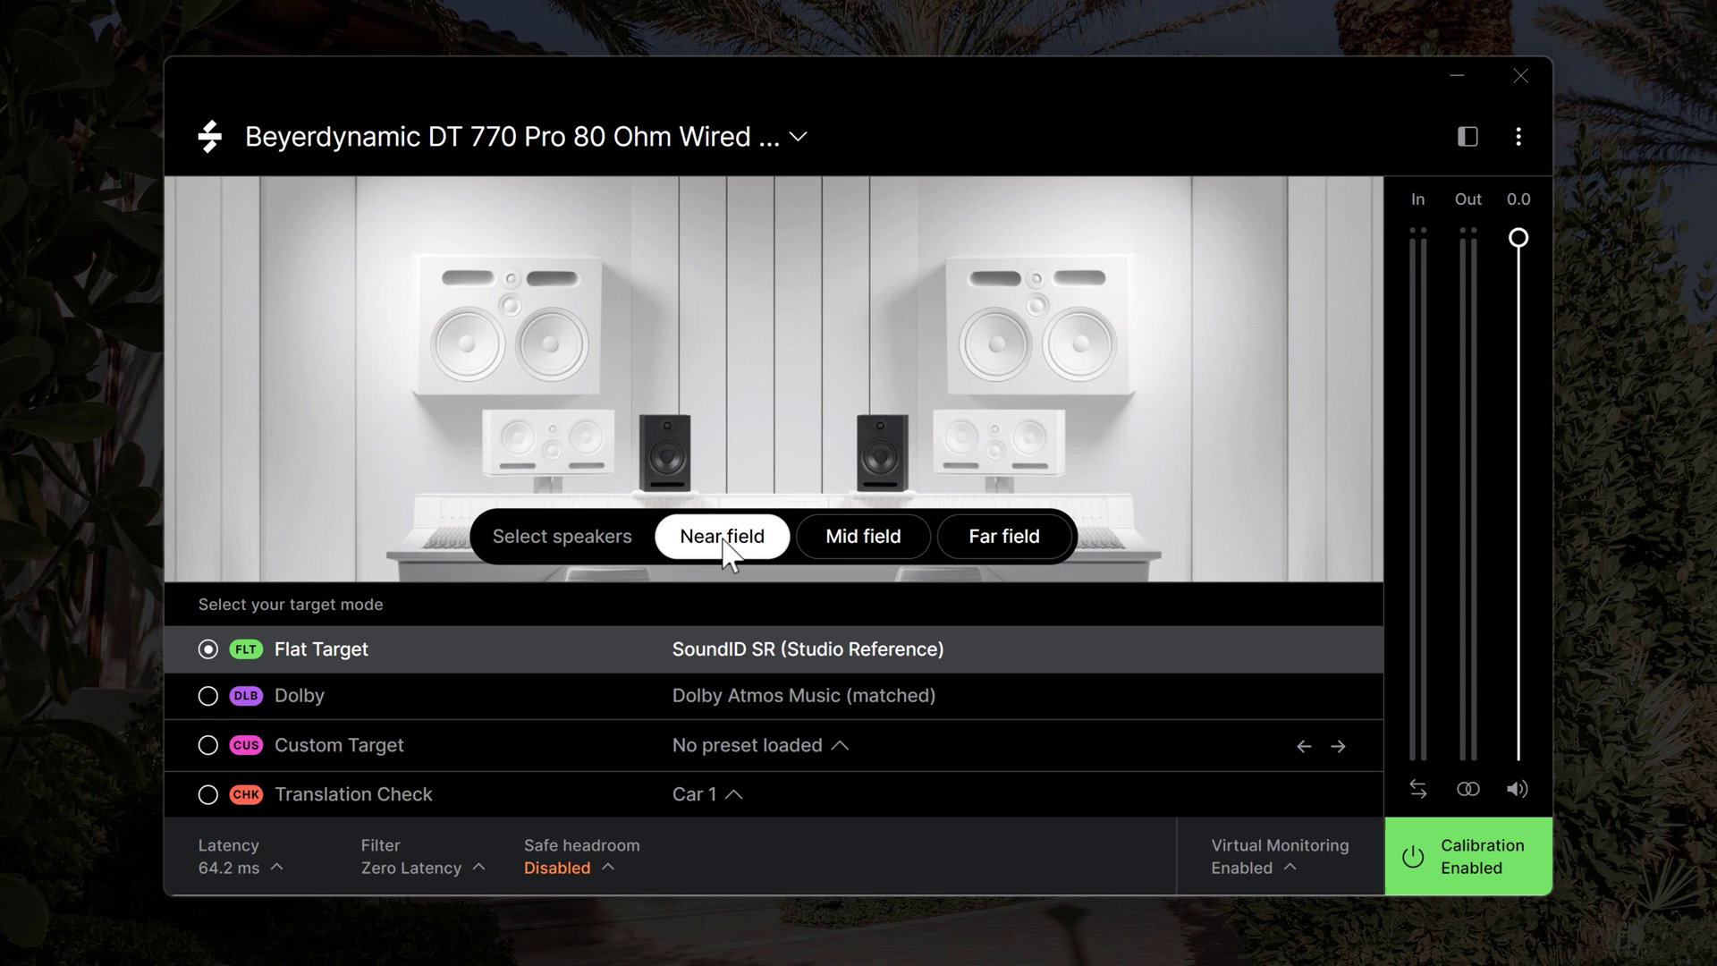
{"action": "left_click", "coordinate": [845, 542]}
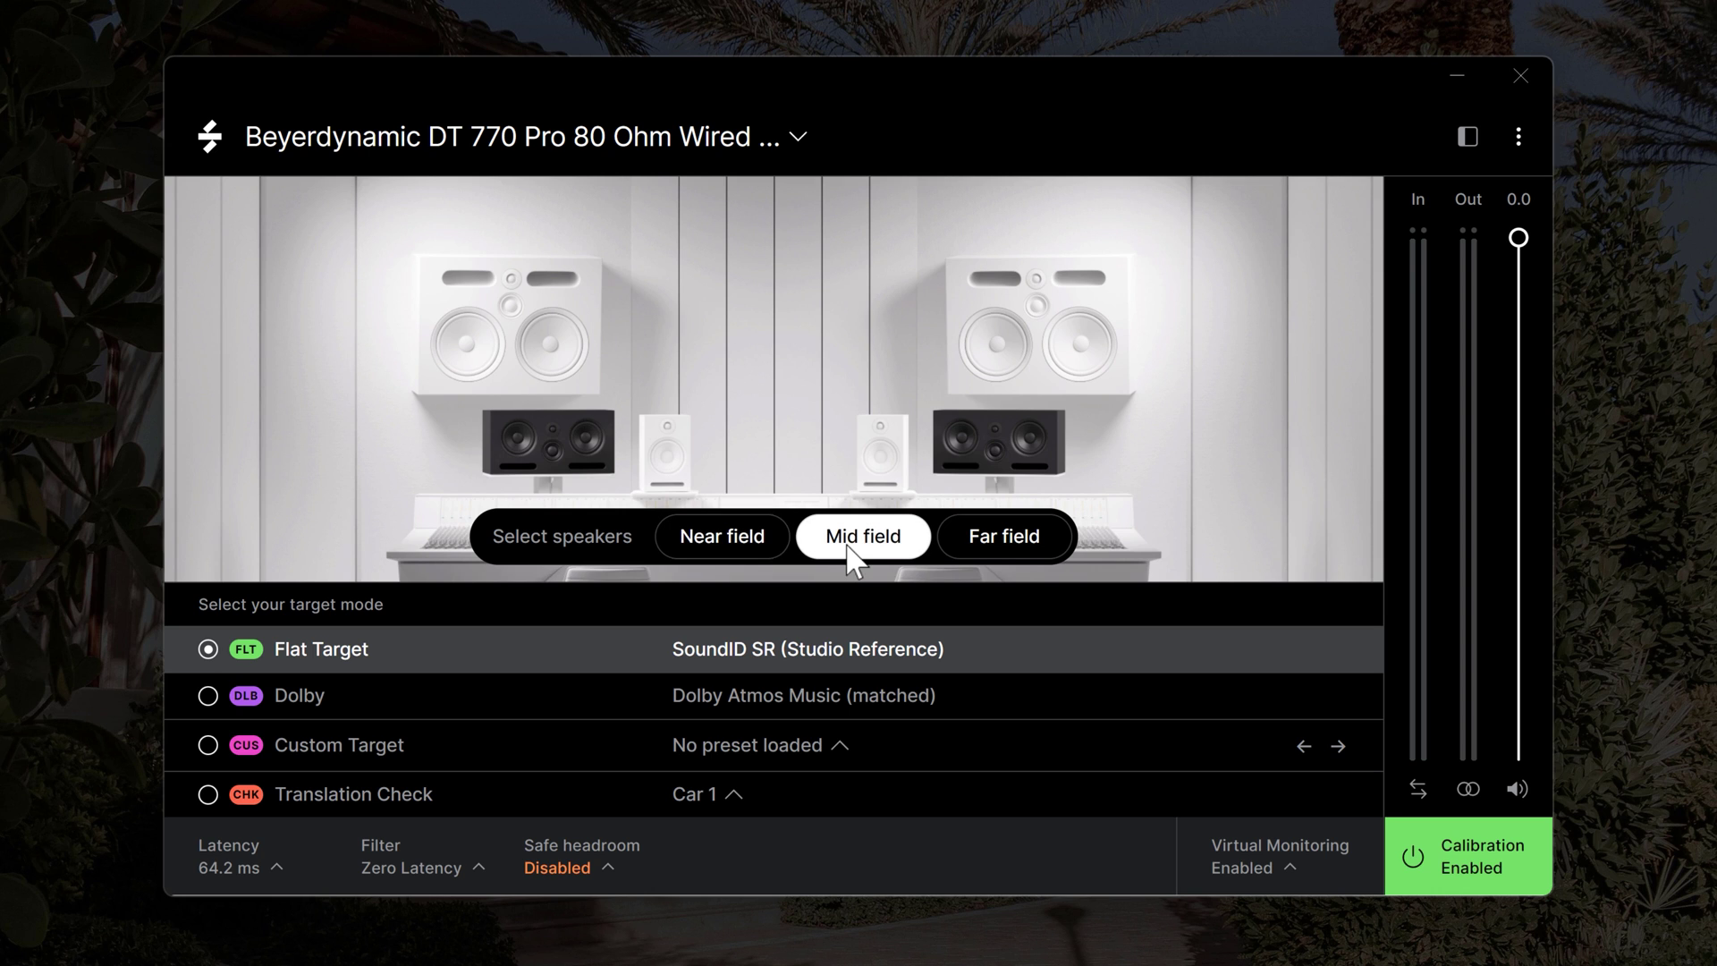
{"action": "left_click", "coordinate": [1017, 560]}
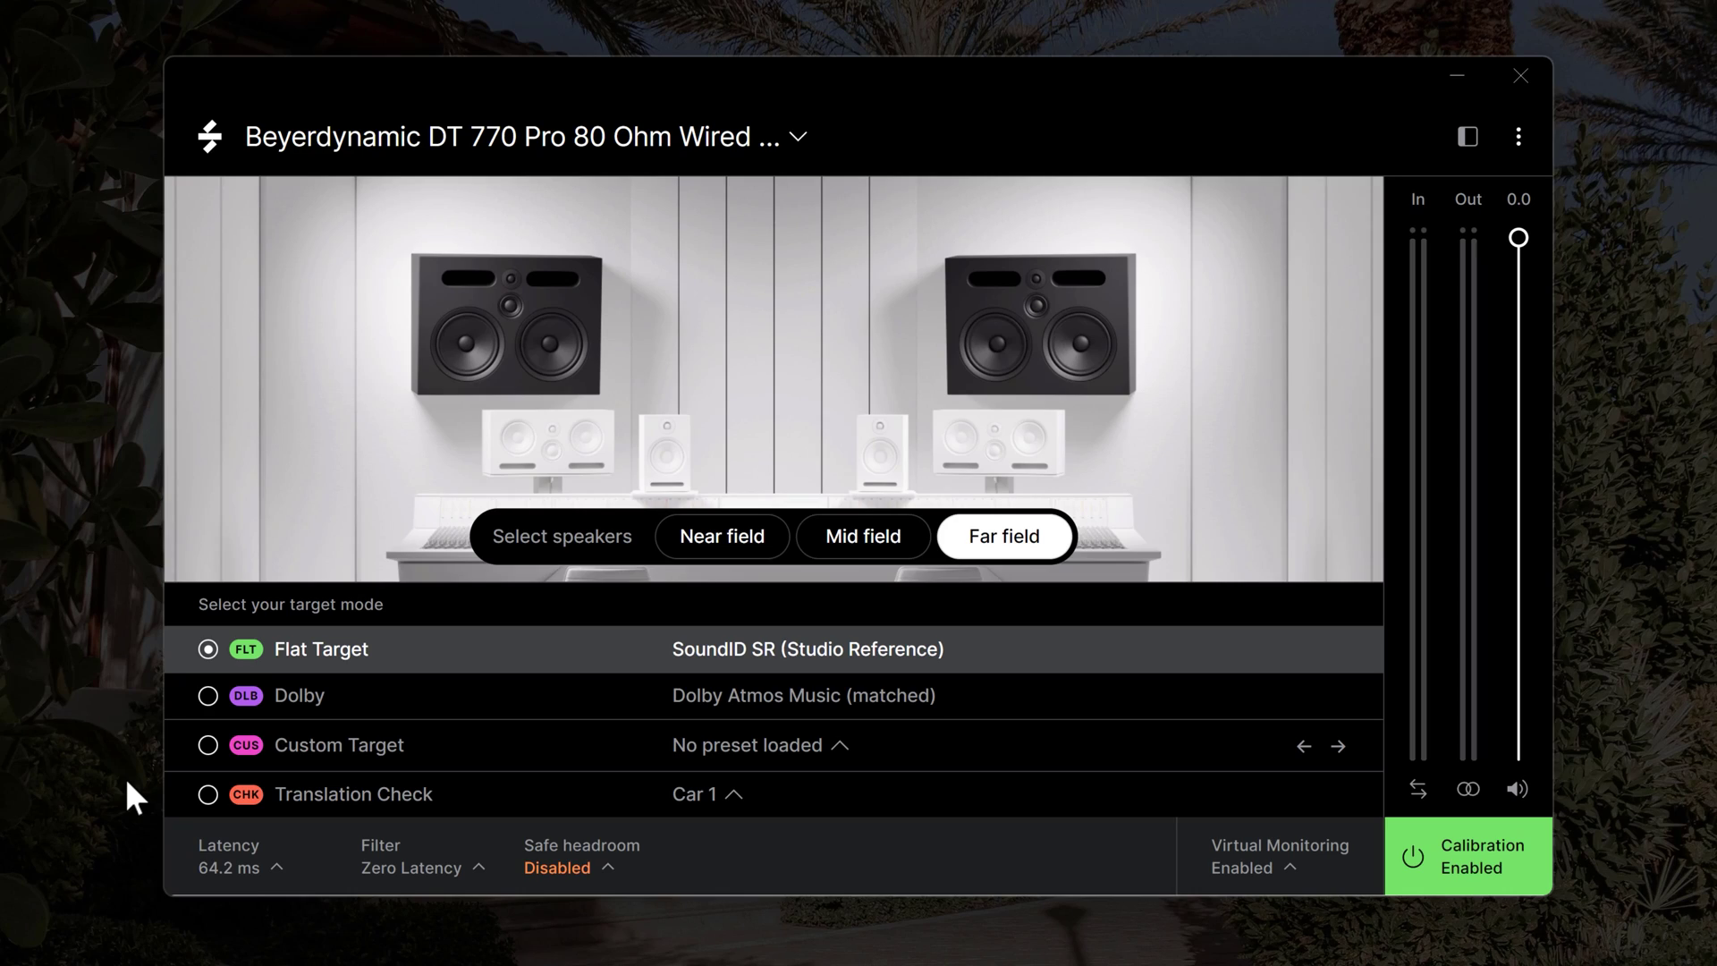
Step: Set the target mode to Translation Check and bring up the environment list for Car 1
{"action": "left_click", "coordinate": [208, 795]}
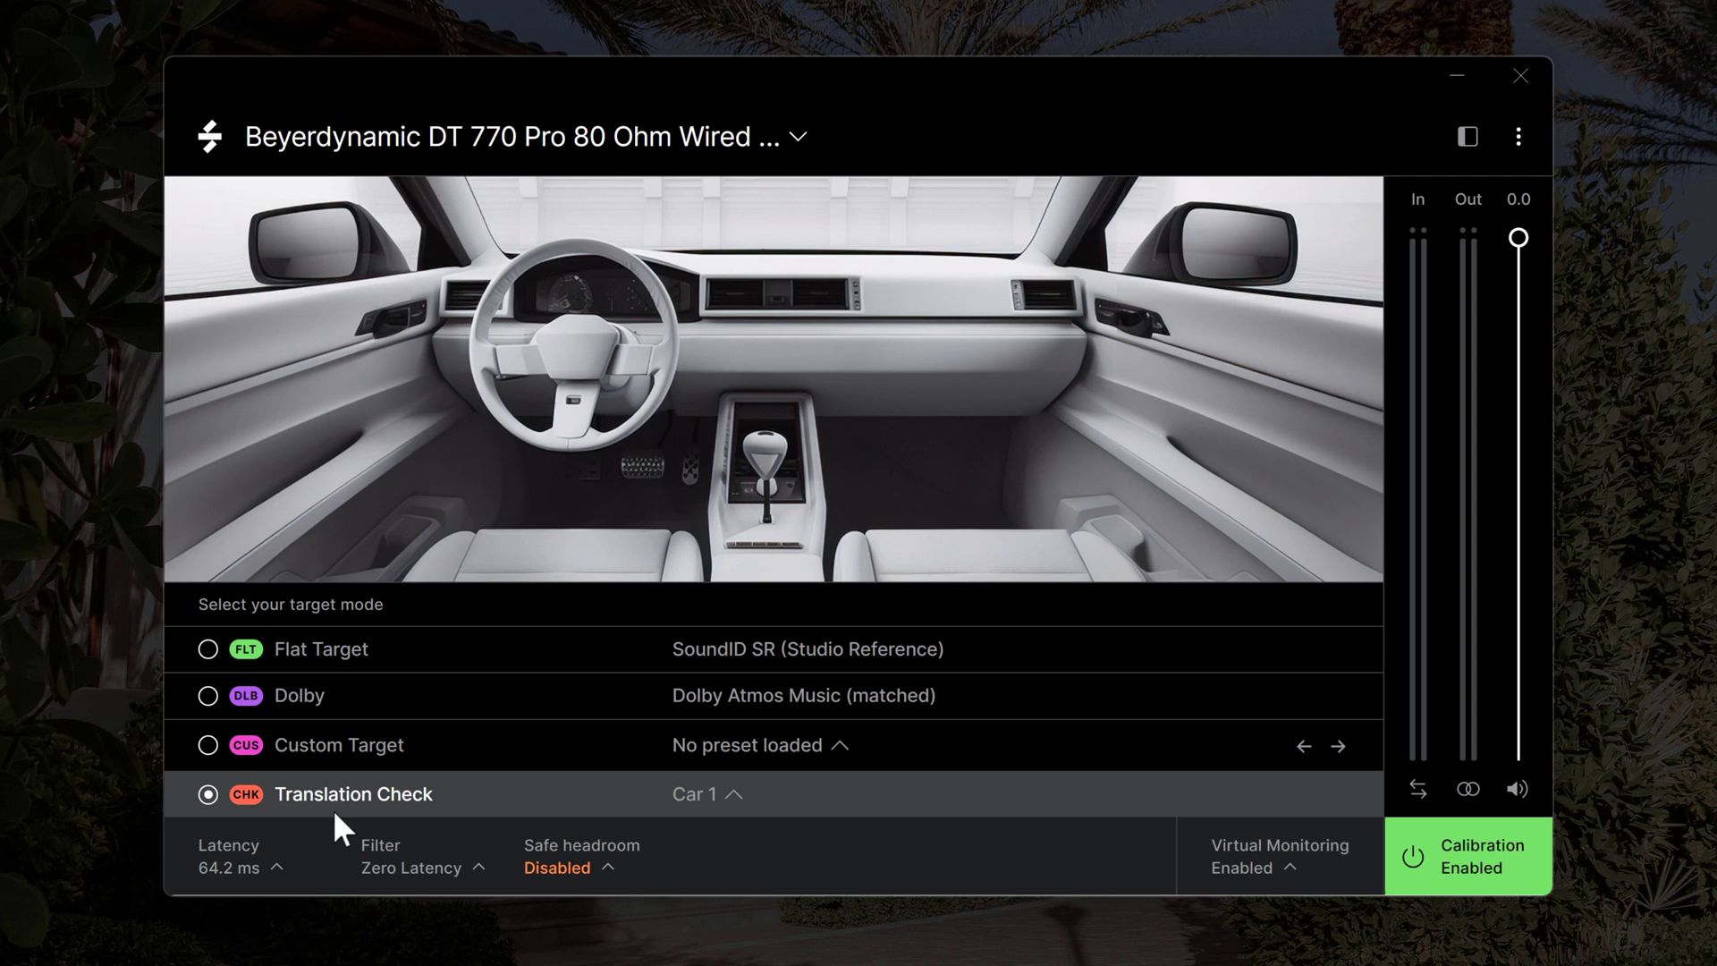
{"action": "left_click", "coordinate": [727, 796]}
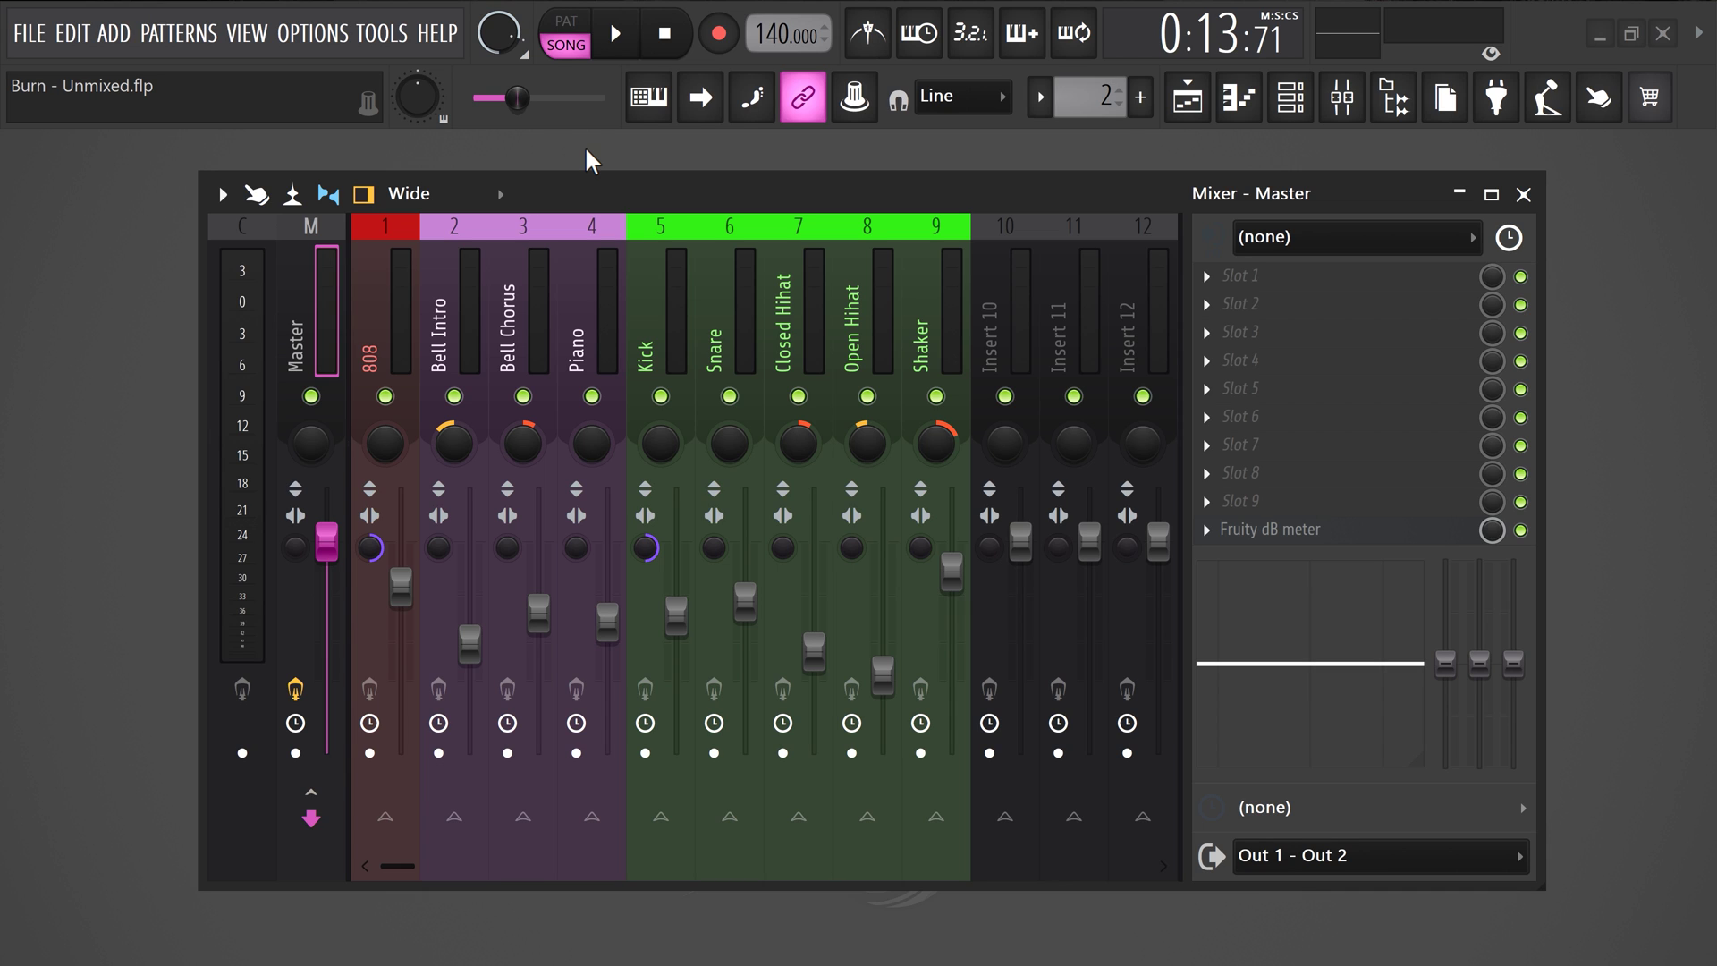
Step: Load Fruity Parametric EQ 2 on the Piano track with the '20Hz + 18kHz cut' preset
{"action": "left_click", "coordinate": [606, 273]}
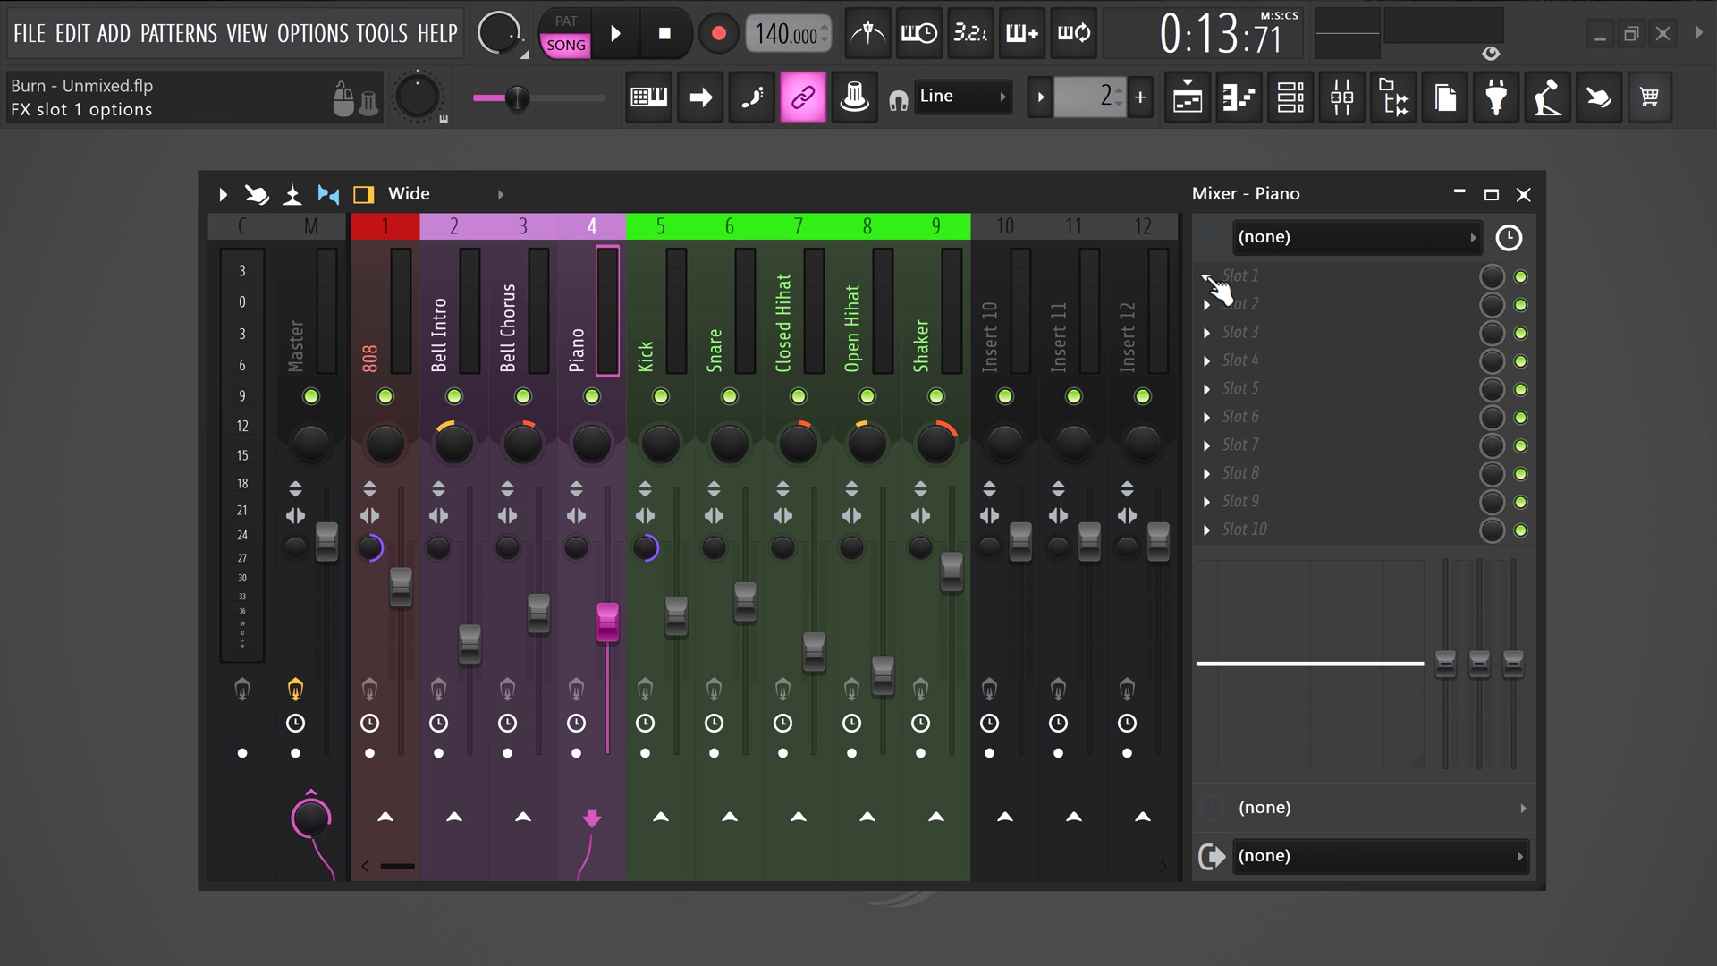
{"action": "left_click", "coordinate": [1206, 273]}
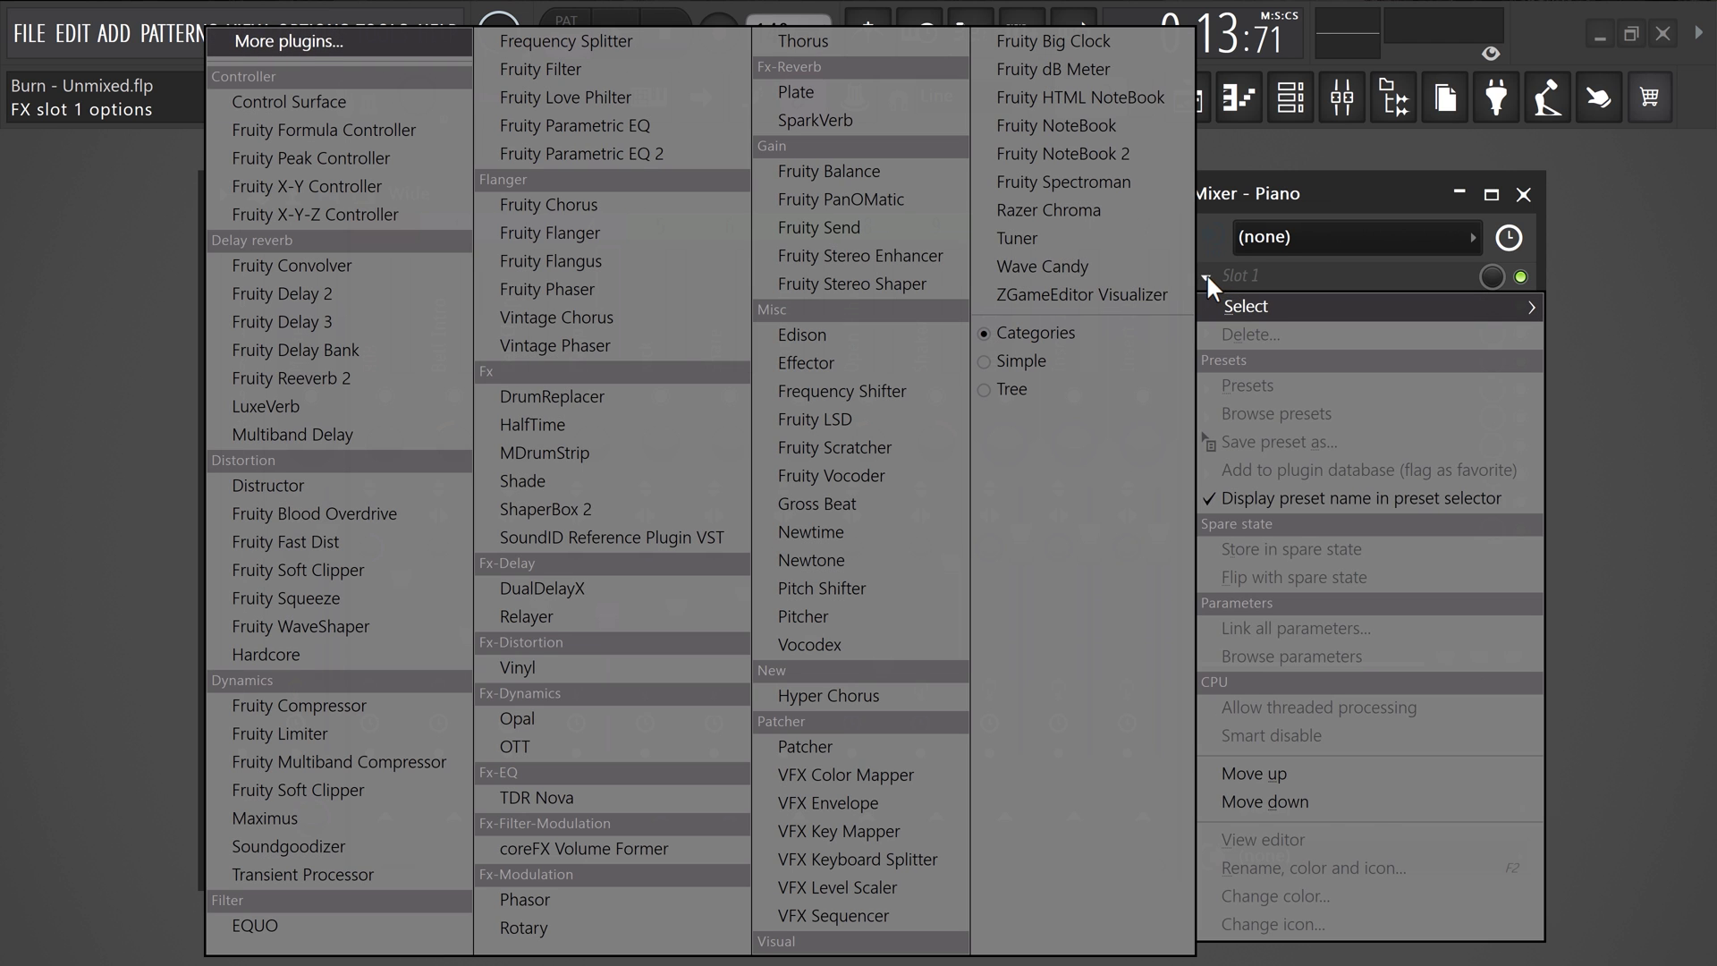
{"action": "left_click", "coordinate": [667, 152]}
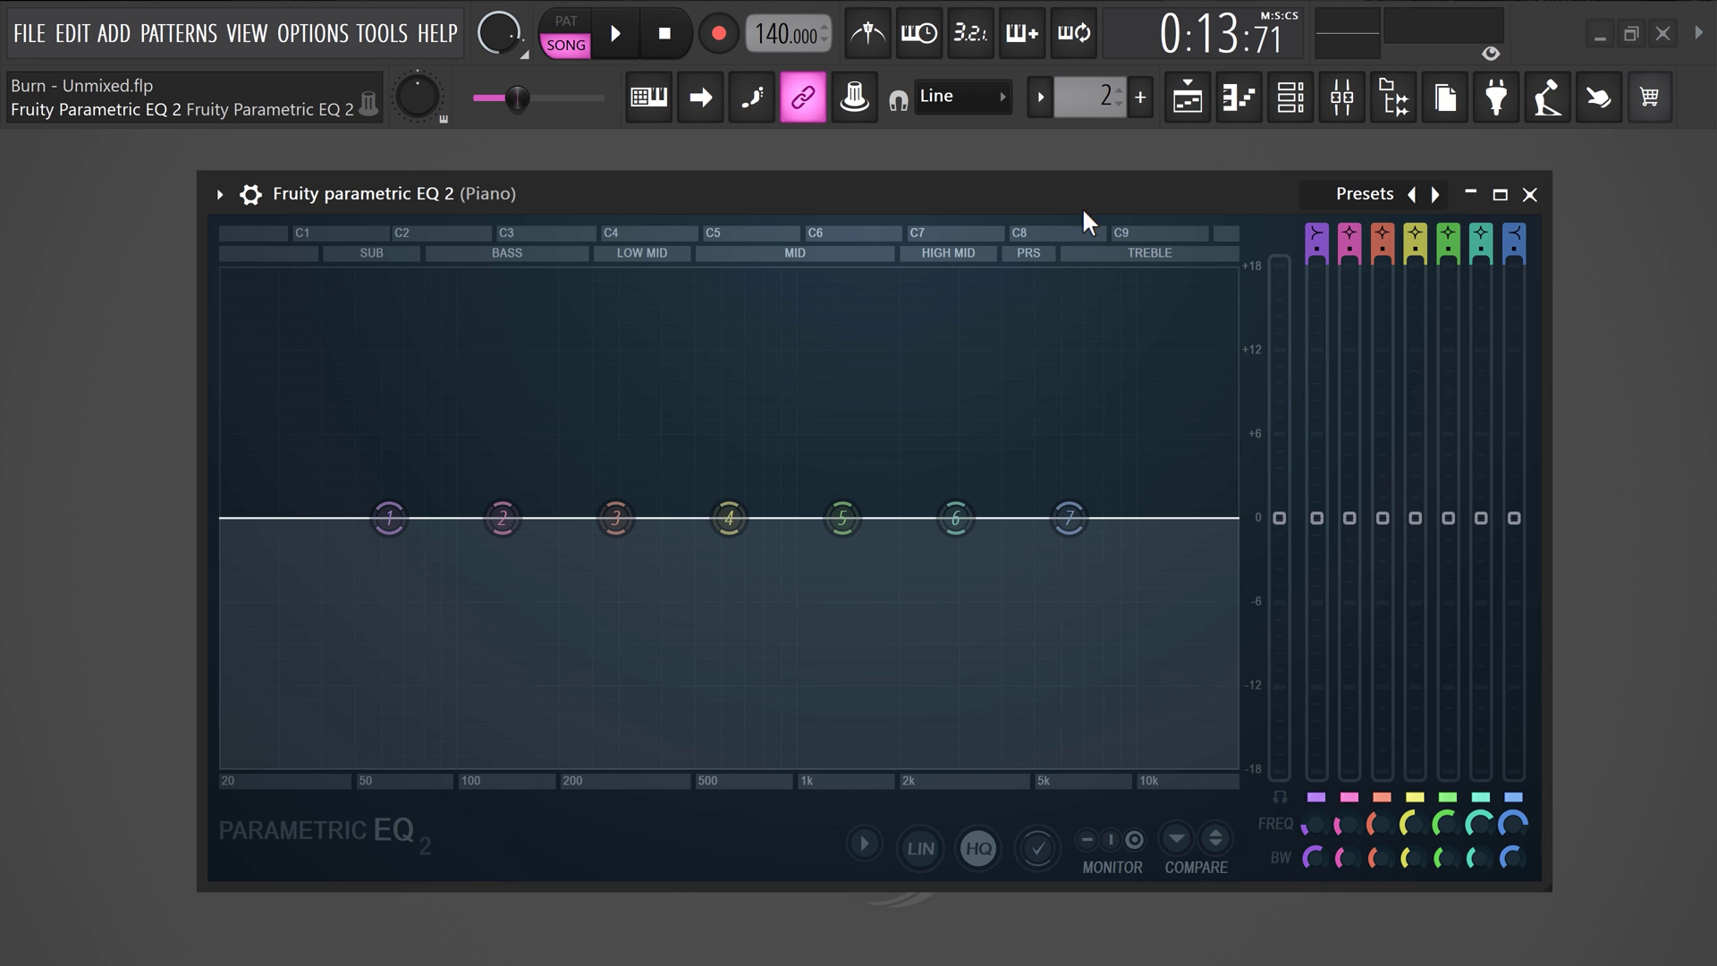
{"action": "left_click", "coordinate": [1436, 196]}
{"action": "left_click", "coordinate": [1435, 195]}
{"action": "left_click", "coordinate": [1435, 195]}
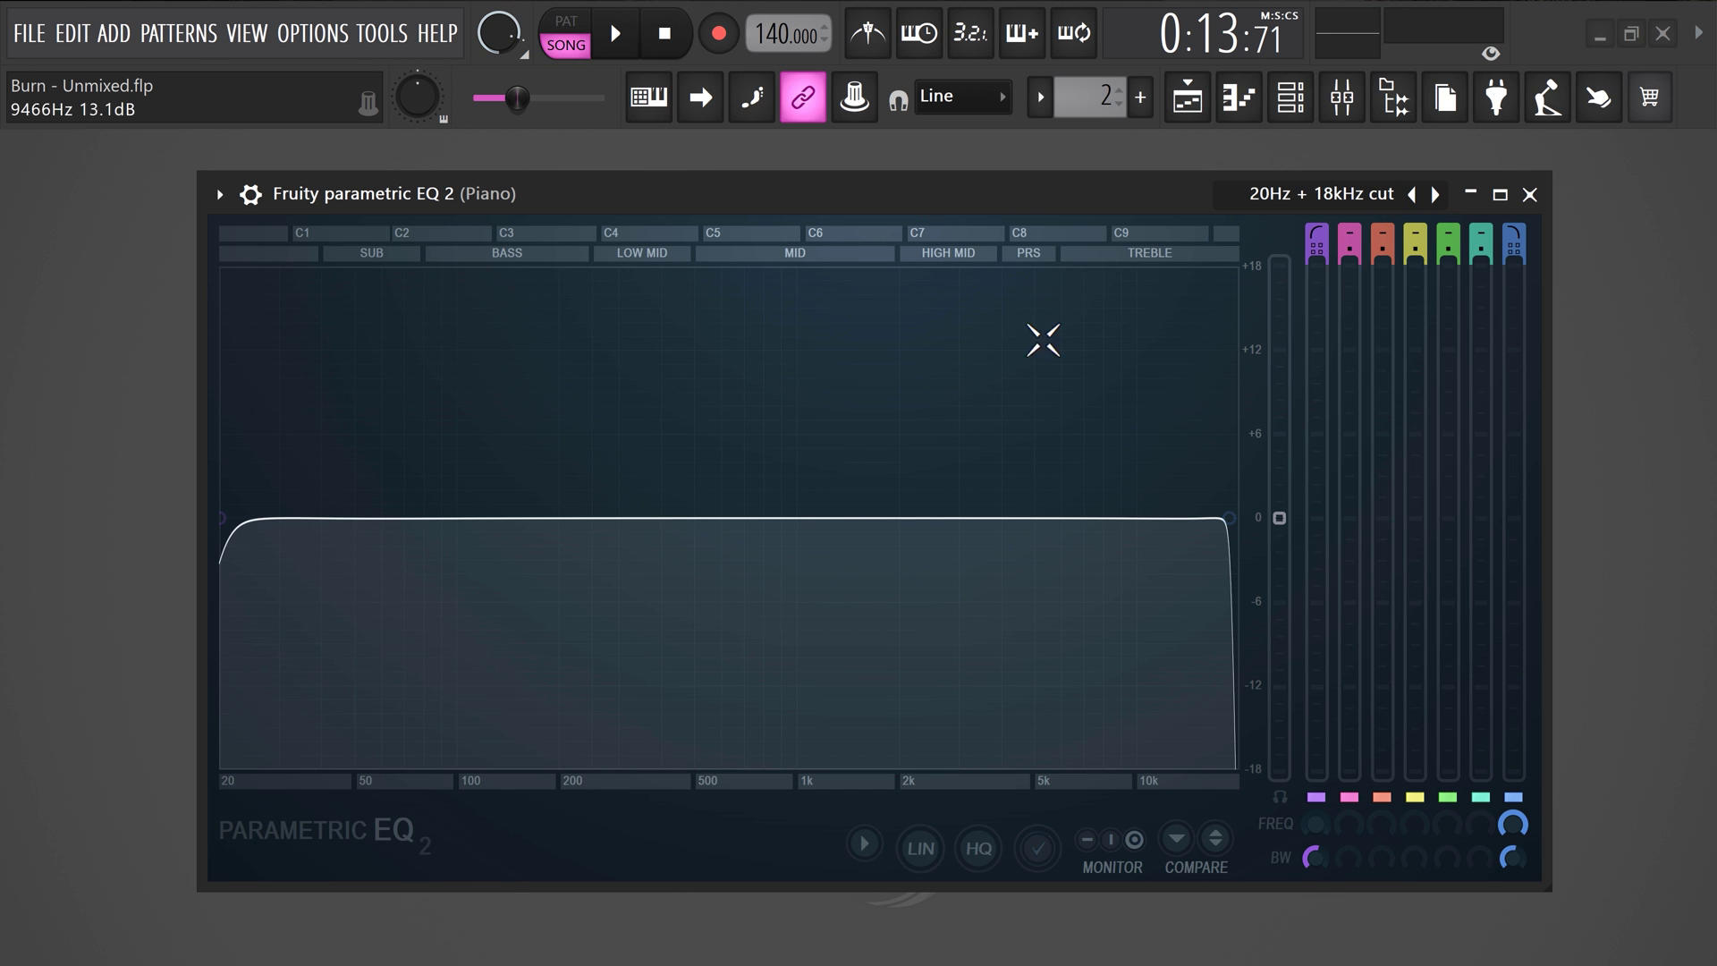
Step: During playback, raise Piano and Bell Chorus high-pass cutoffs and lower Bell Chorus low-pass to about 4.2 kHz
{"action": "key", "text": "space"}
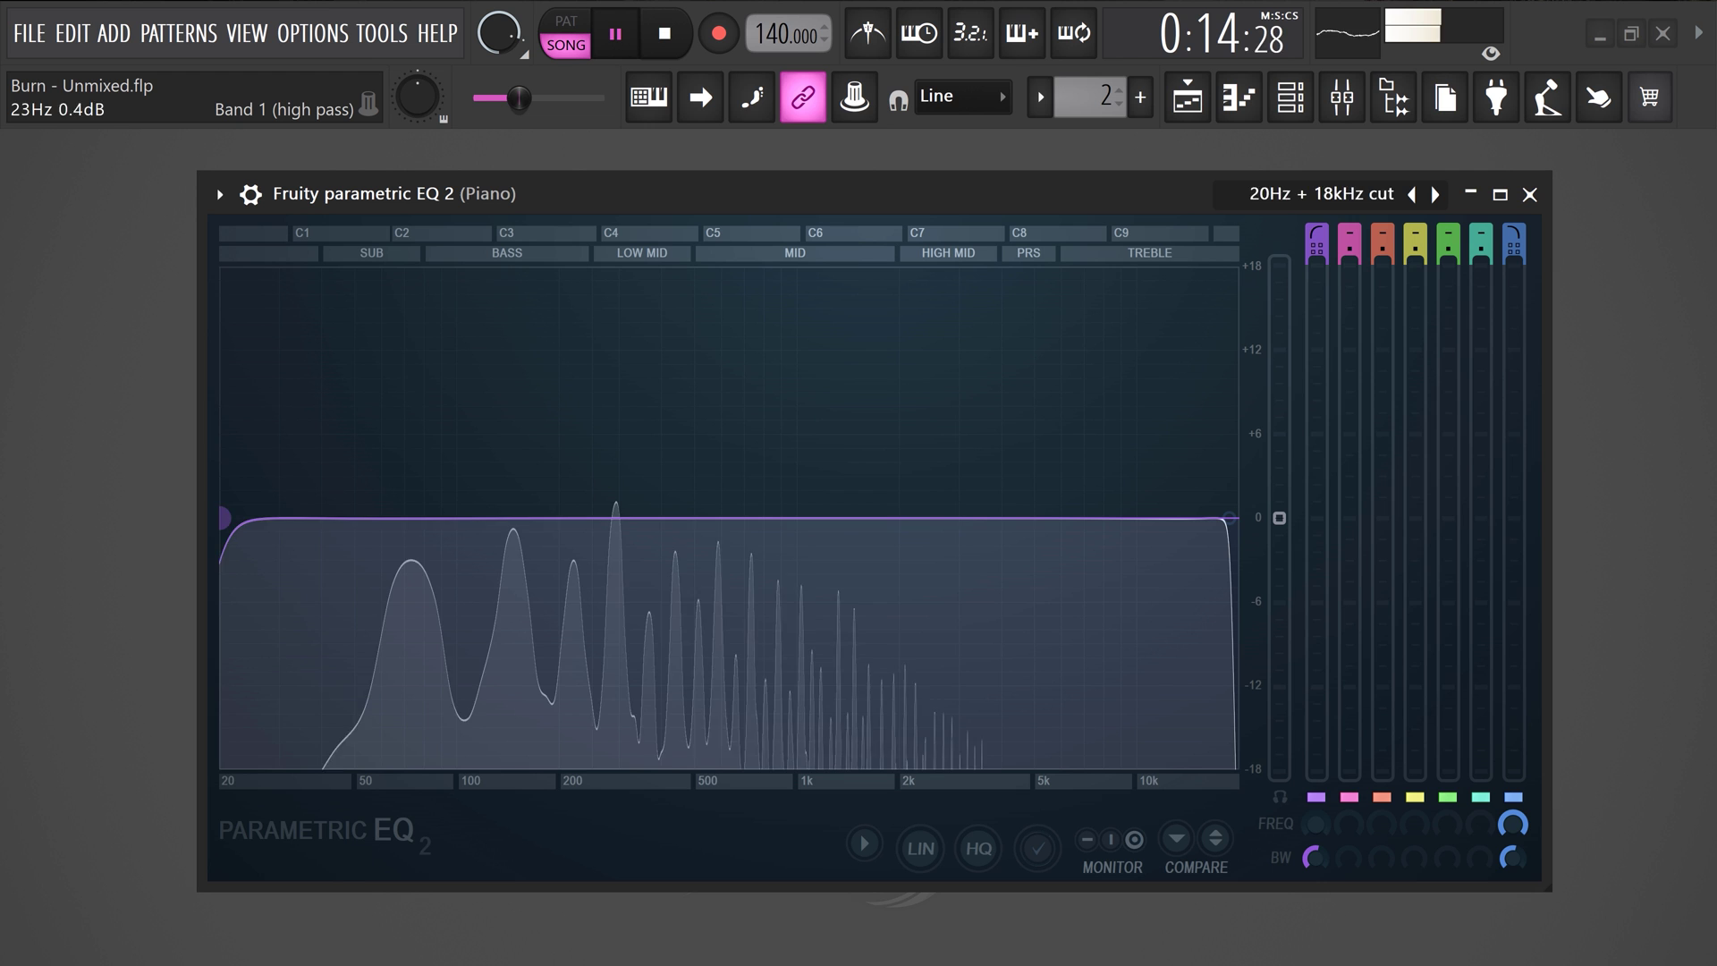
{"action": "left_click_drag", "start_coordinate": [246, 519], "coordinate": [556, 518]}
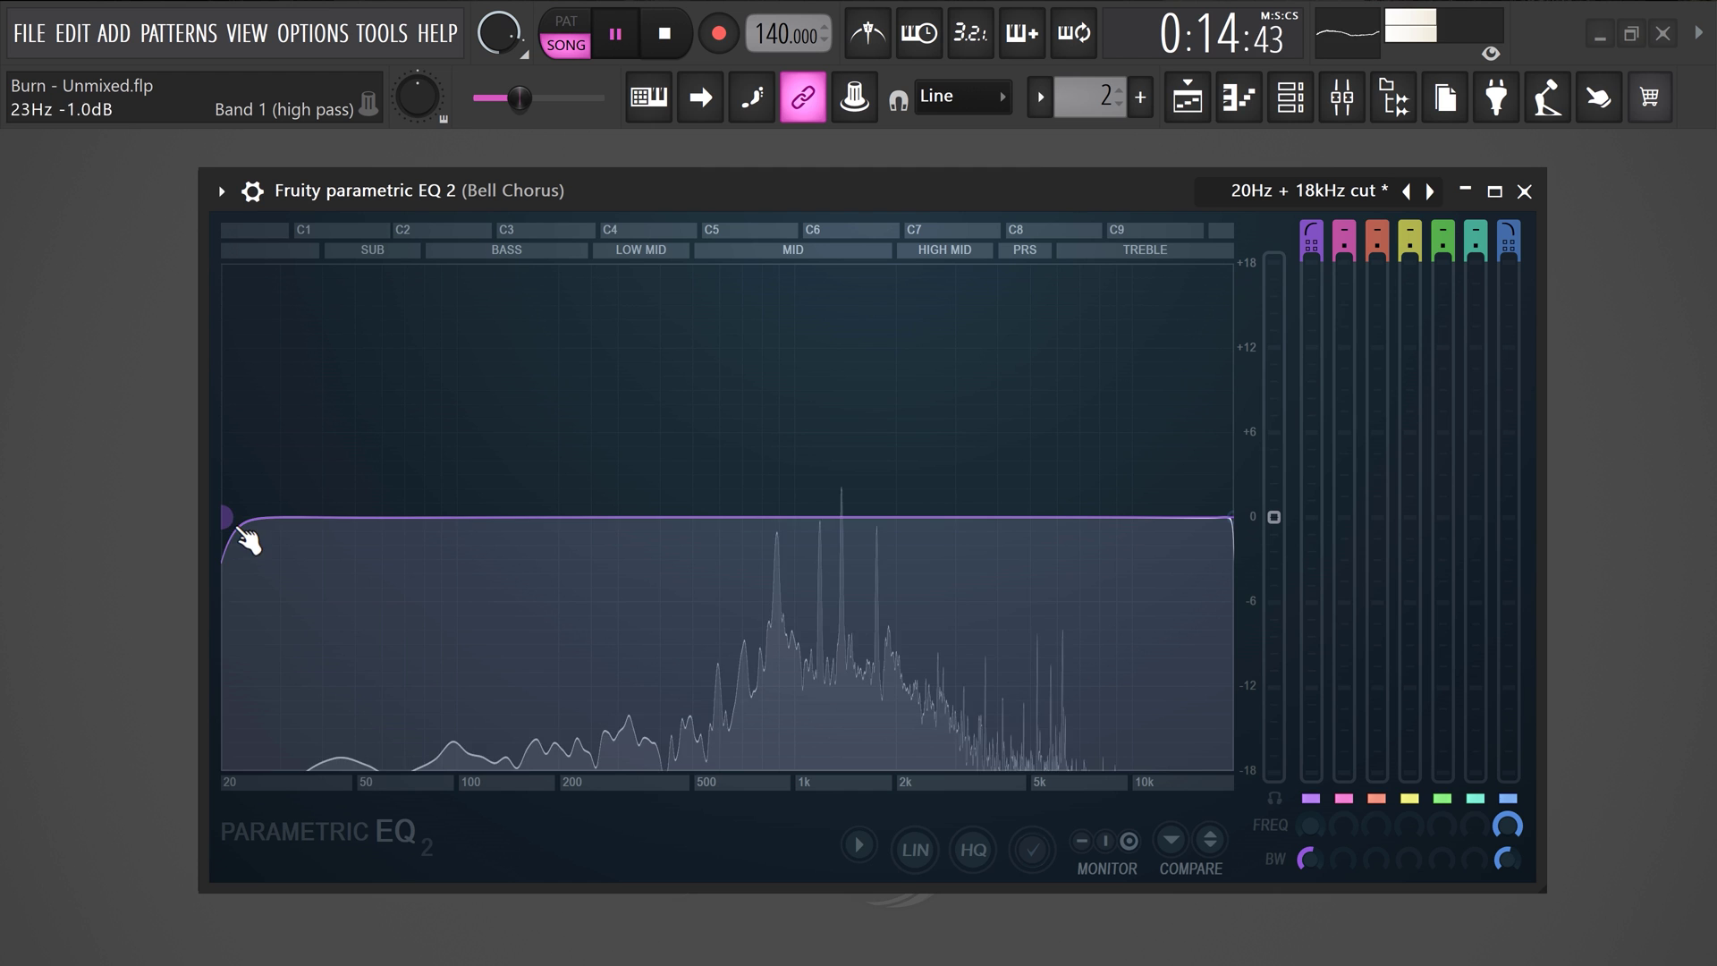
{"action": "left_click_drag", "start_coordinate": [228, 517], "coordinate": [793, 517]}
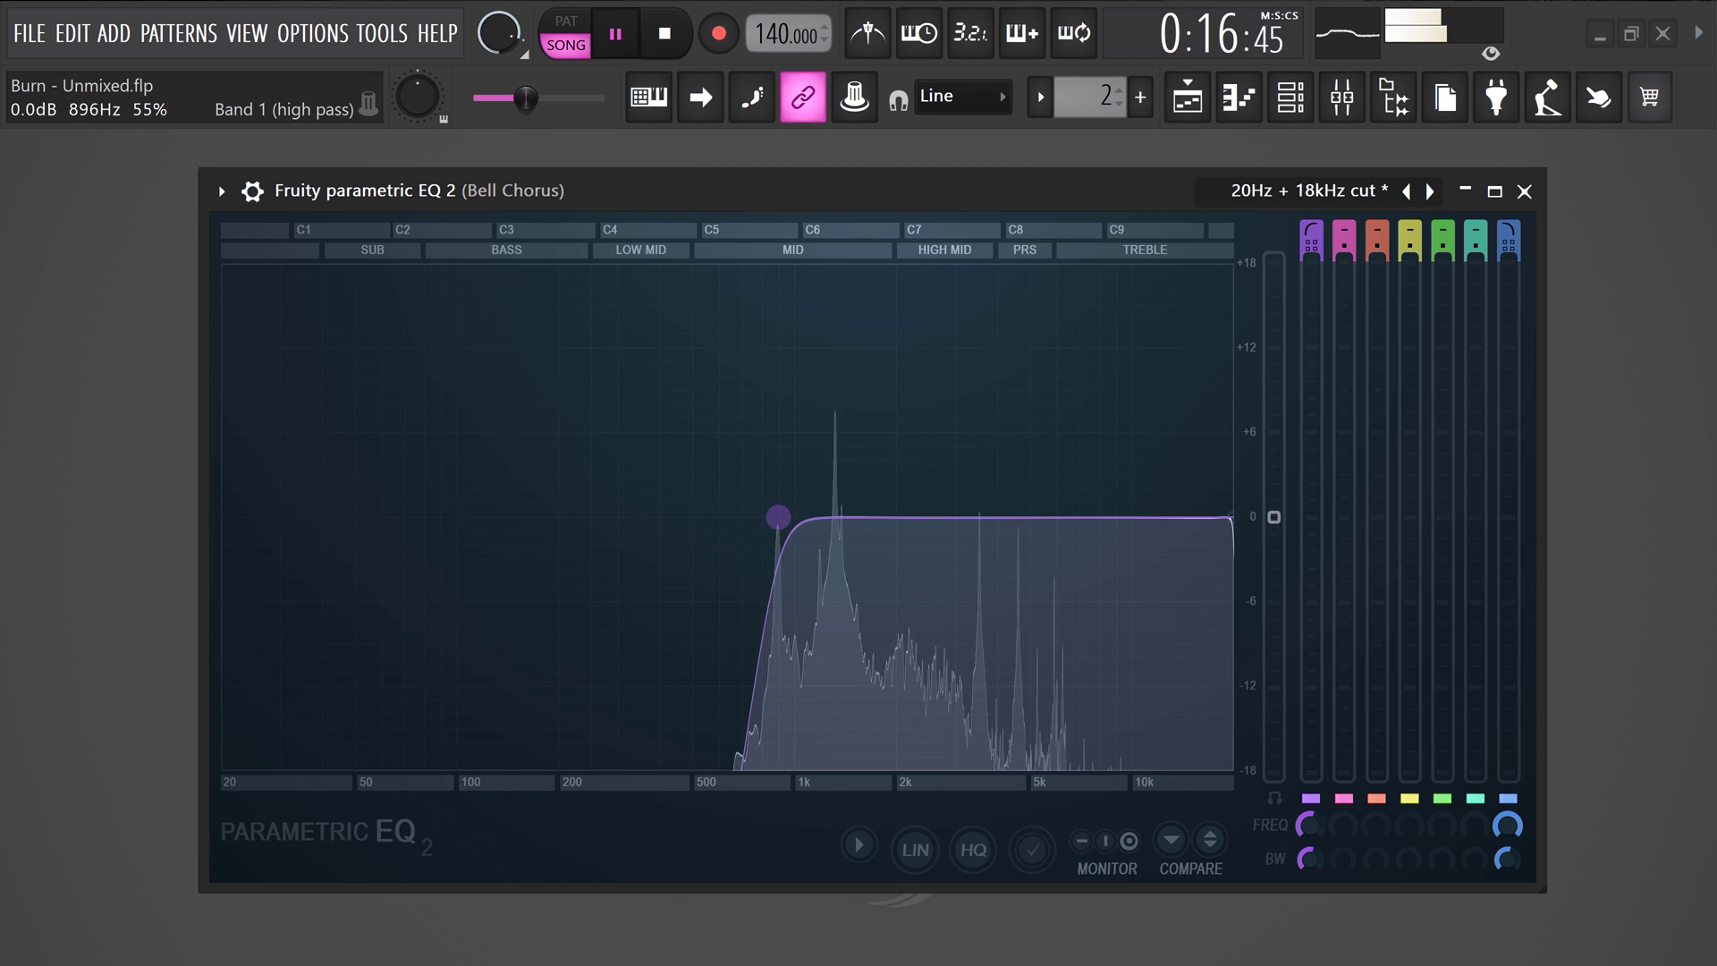
{"action": "left_click_drag", "start_coordinate": [1232, 517], "coordinate": [943, 517]}
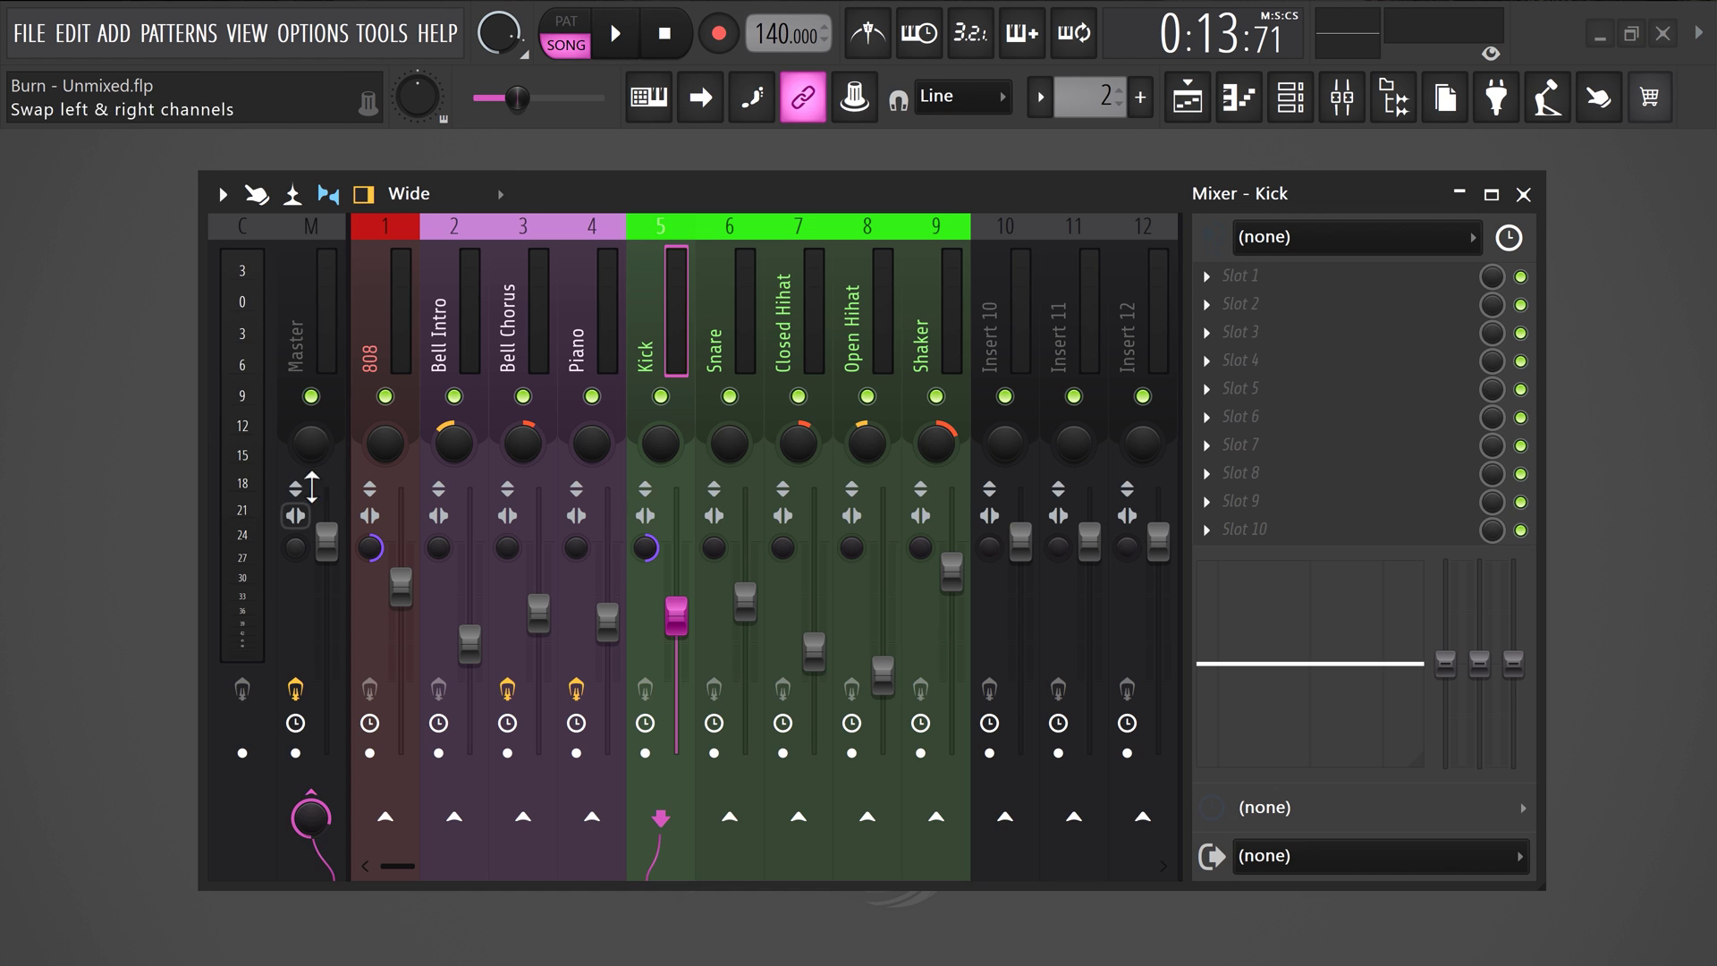
Step: Rename insert 10 to 'DRUM BUS', colour it black, and select the Kick through Shaker tracks
{"action": "left_click", "coordinate": [319, 346]}
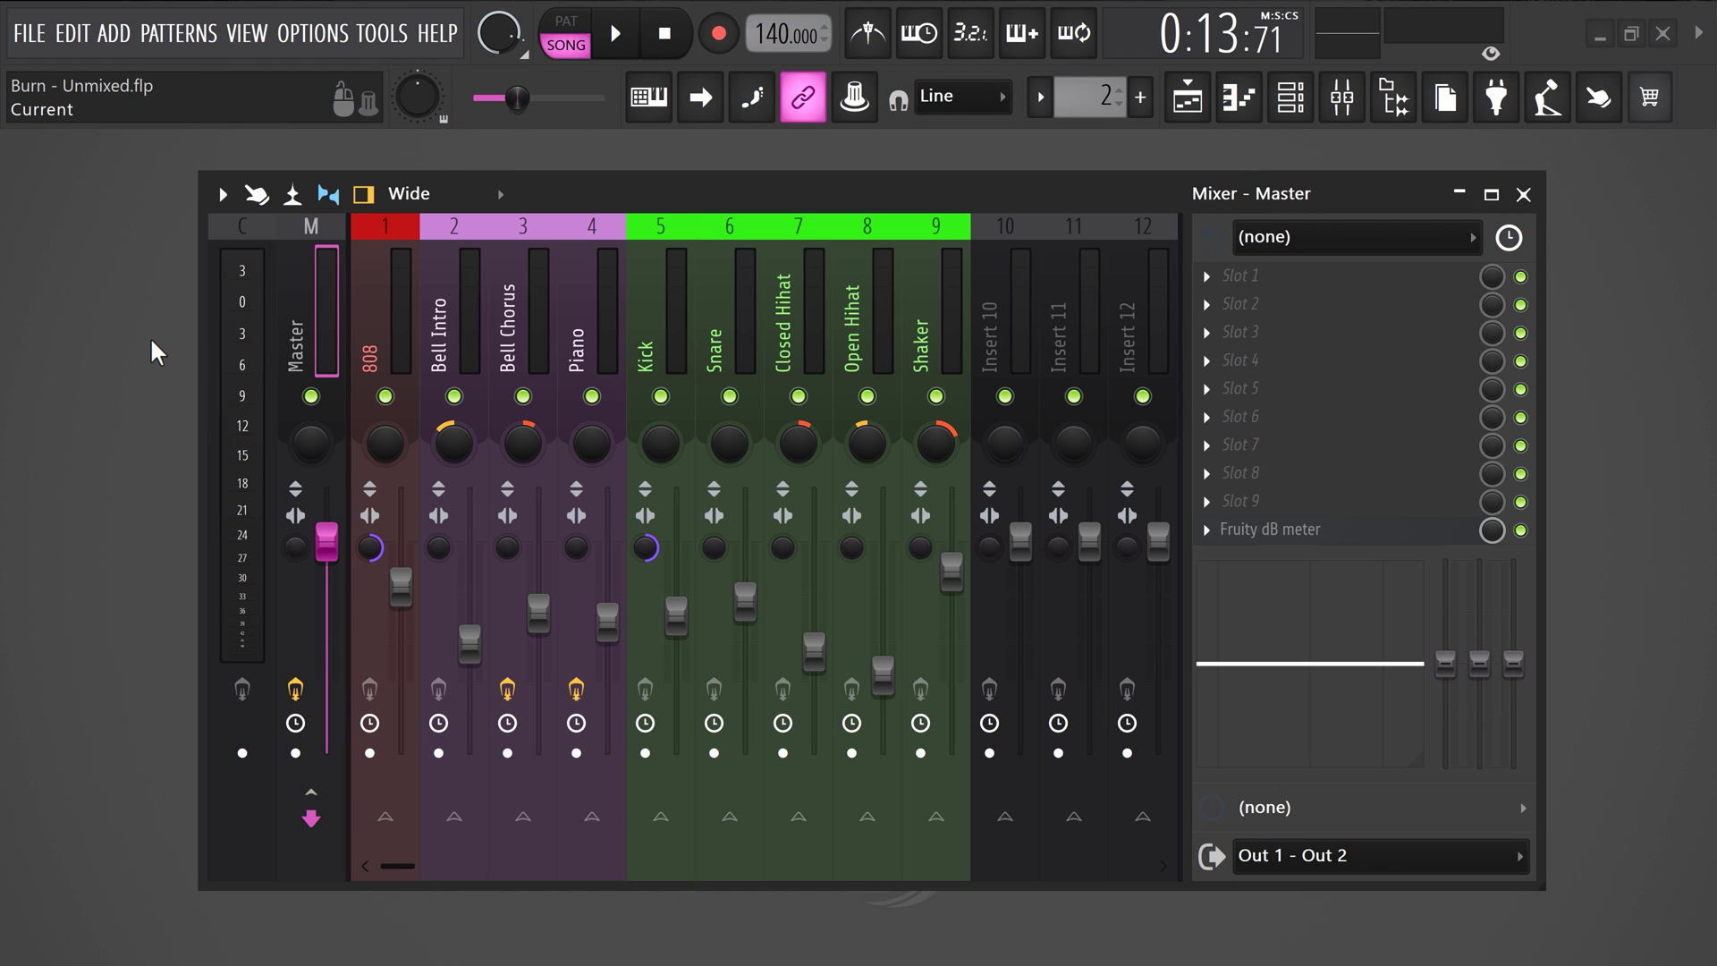
{"action": "left_click", "coordinate": [946, 288]}
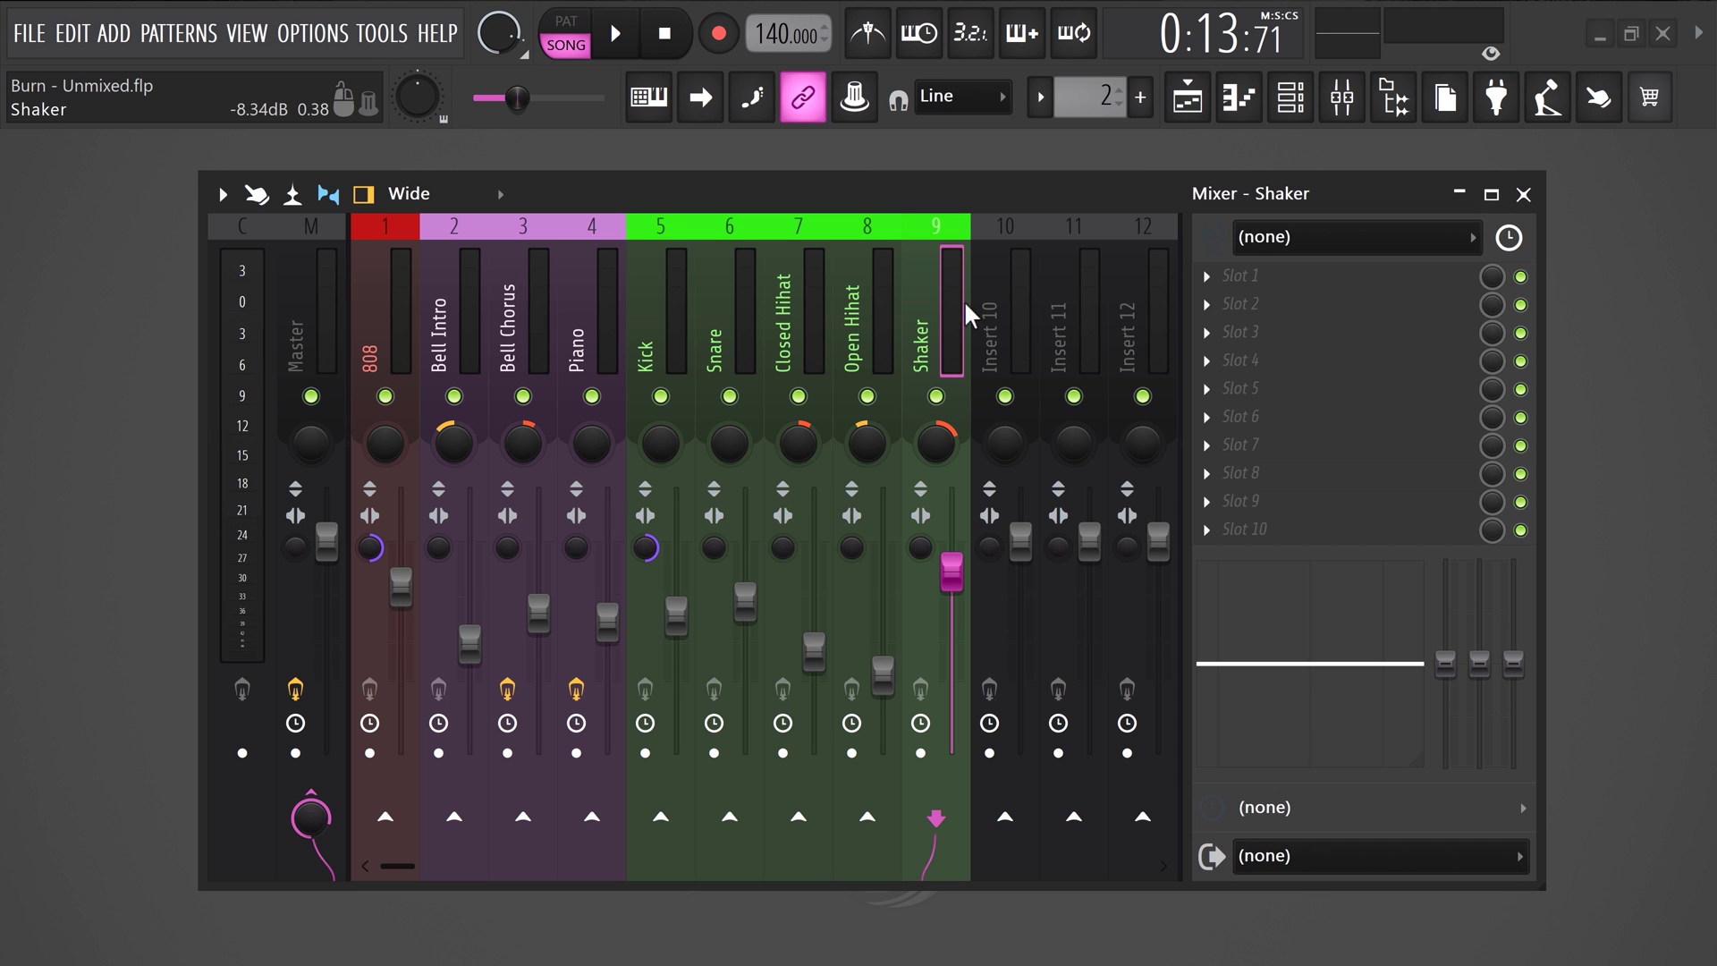
{"action": "left_click", "coordinate": [1026, 315]}
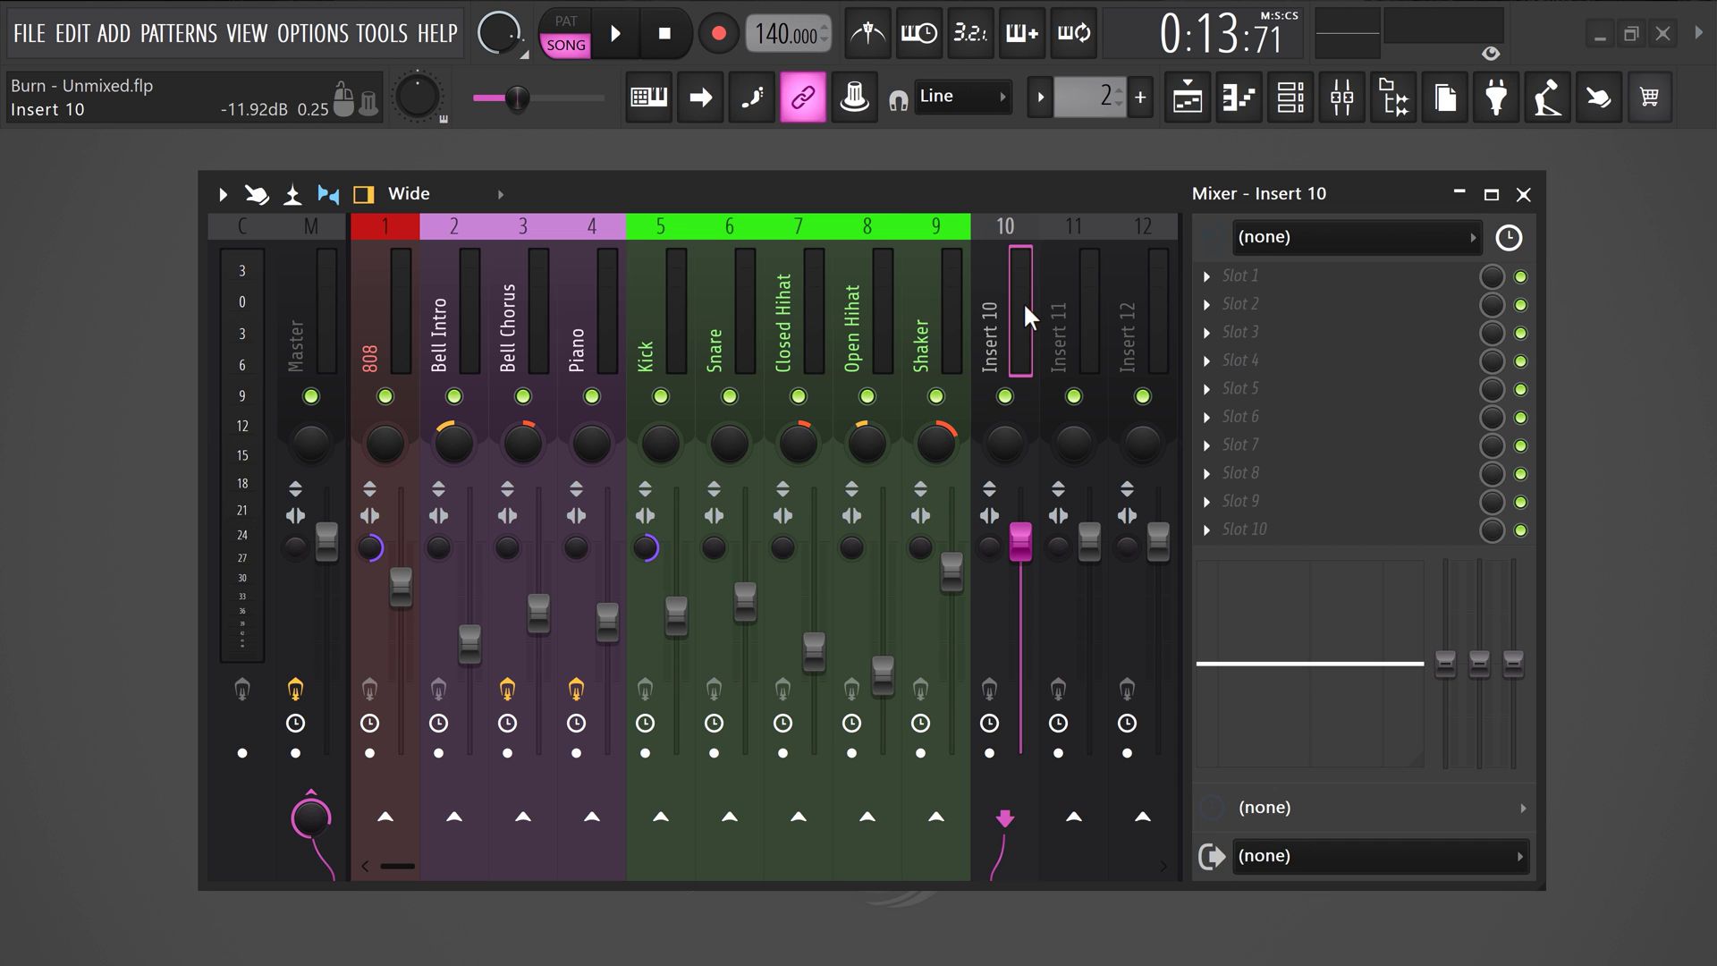
{"action": "key", "text": "F2"}
{"action": "type", "text": "DRUM BUS"}
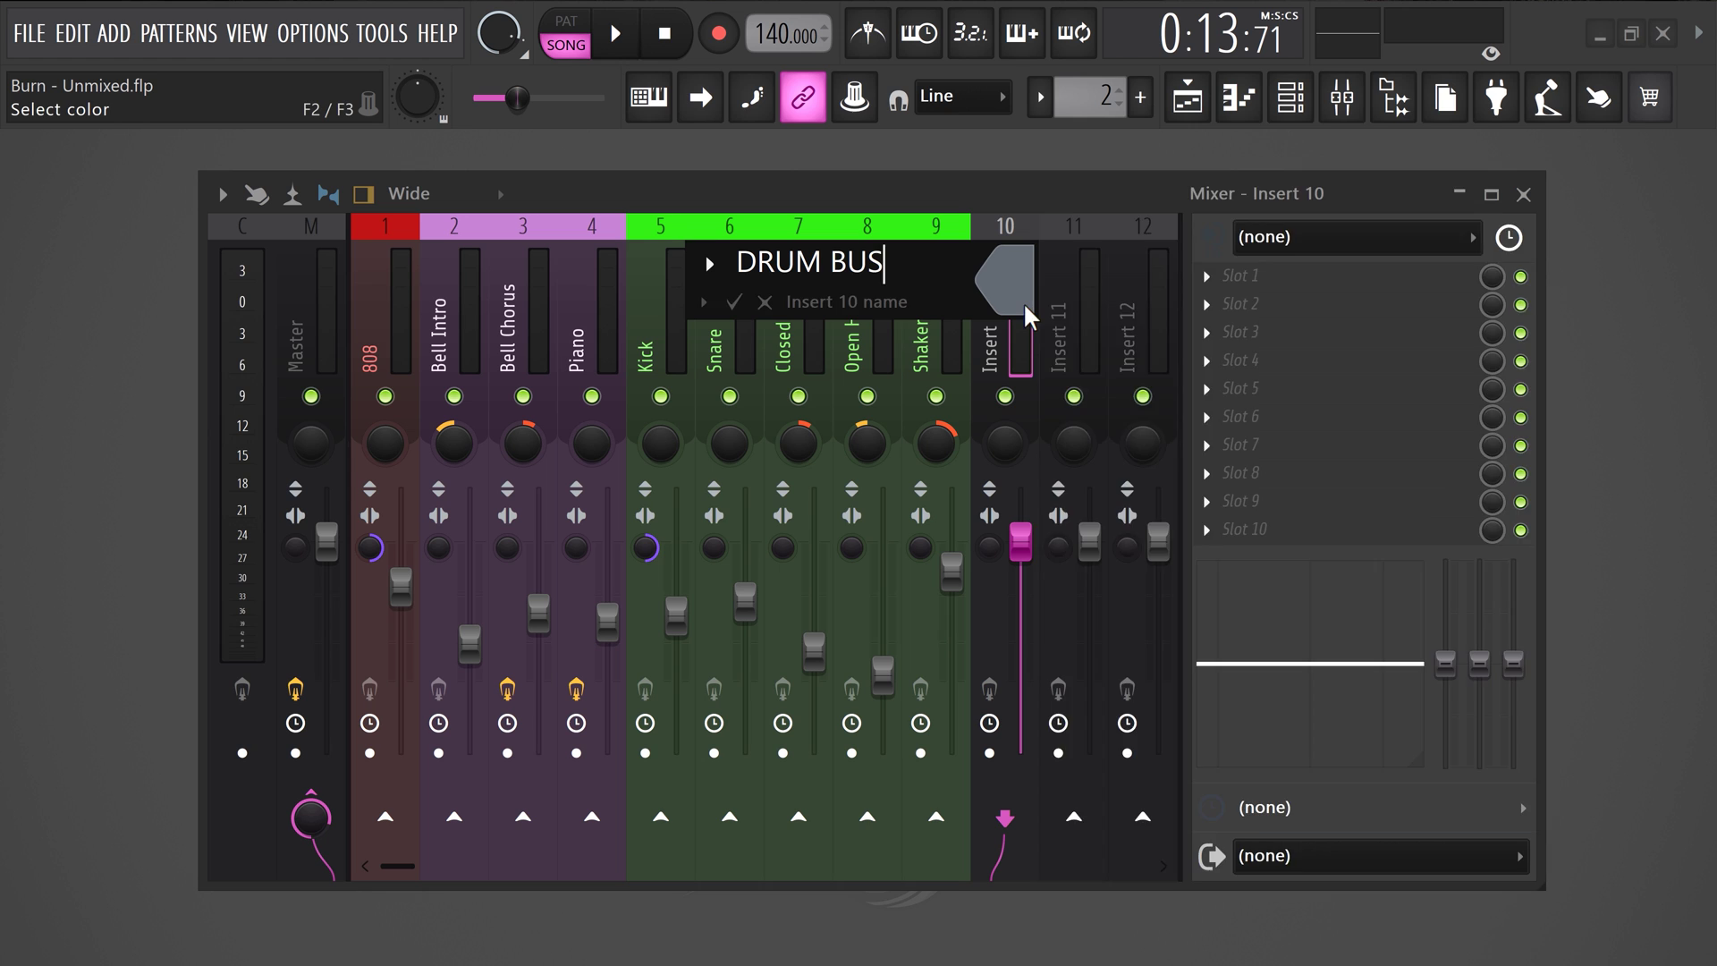
{"action": "left_click", "coordinate": [1023, 303]}
{"action": "left_click_drag", "start_coordinate": [1529, 458], "coordinate": [1512, 729]}
{"action": "key", "text": "Return"}
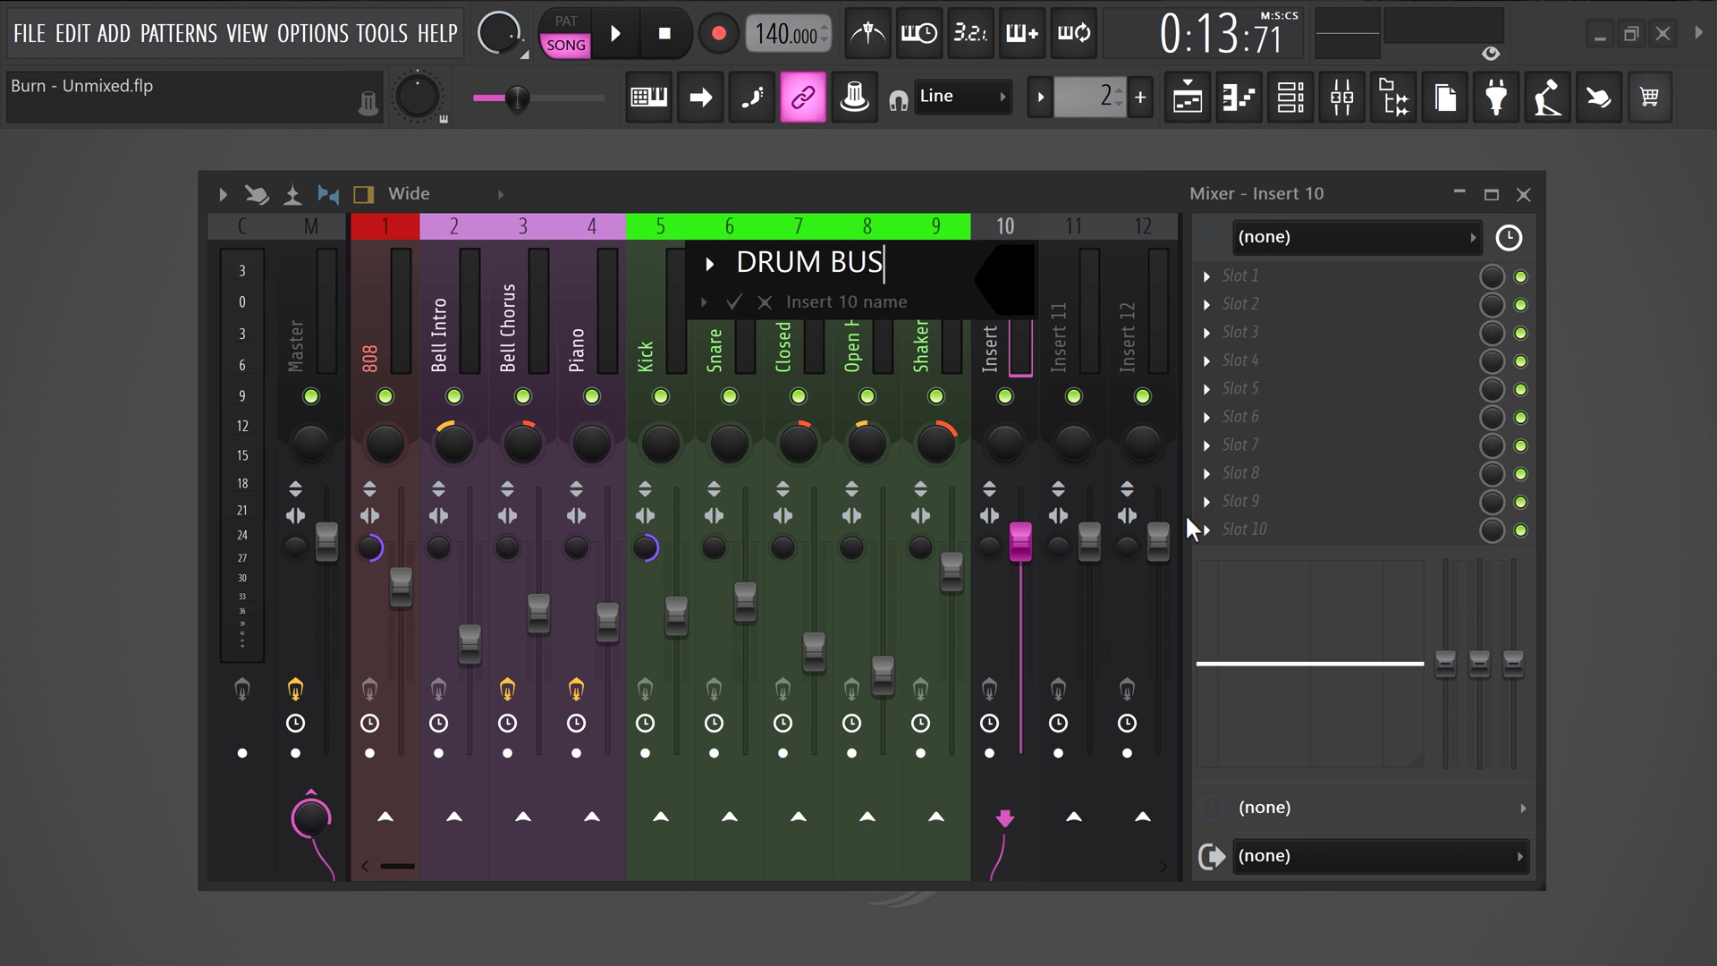
{"action": "key", "text": "Return"}
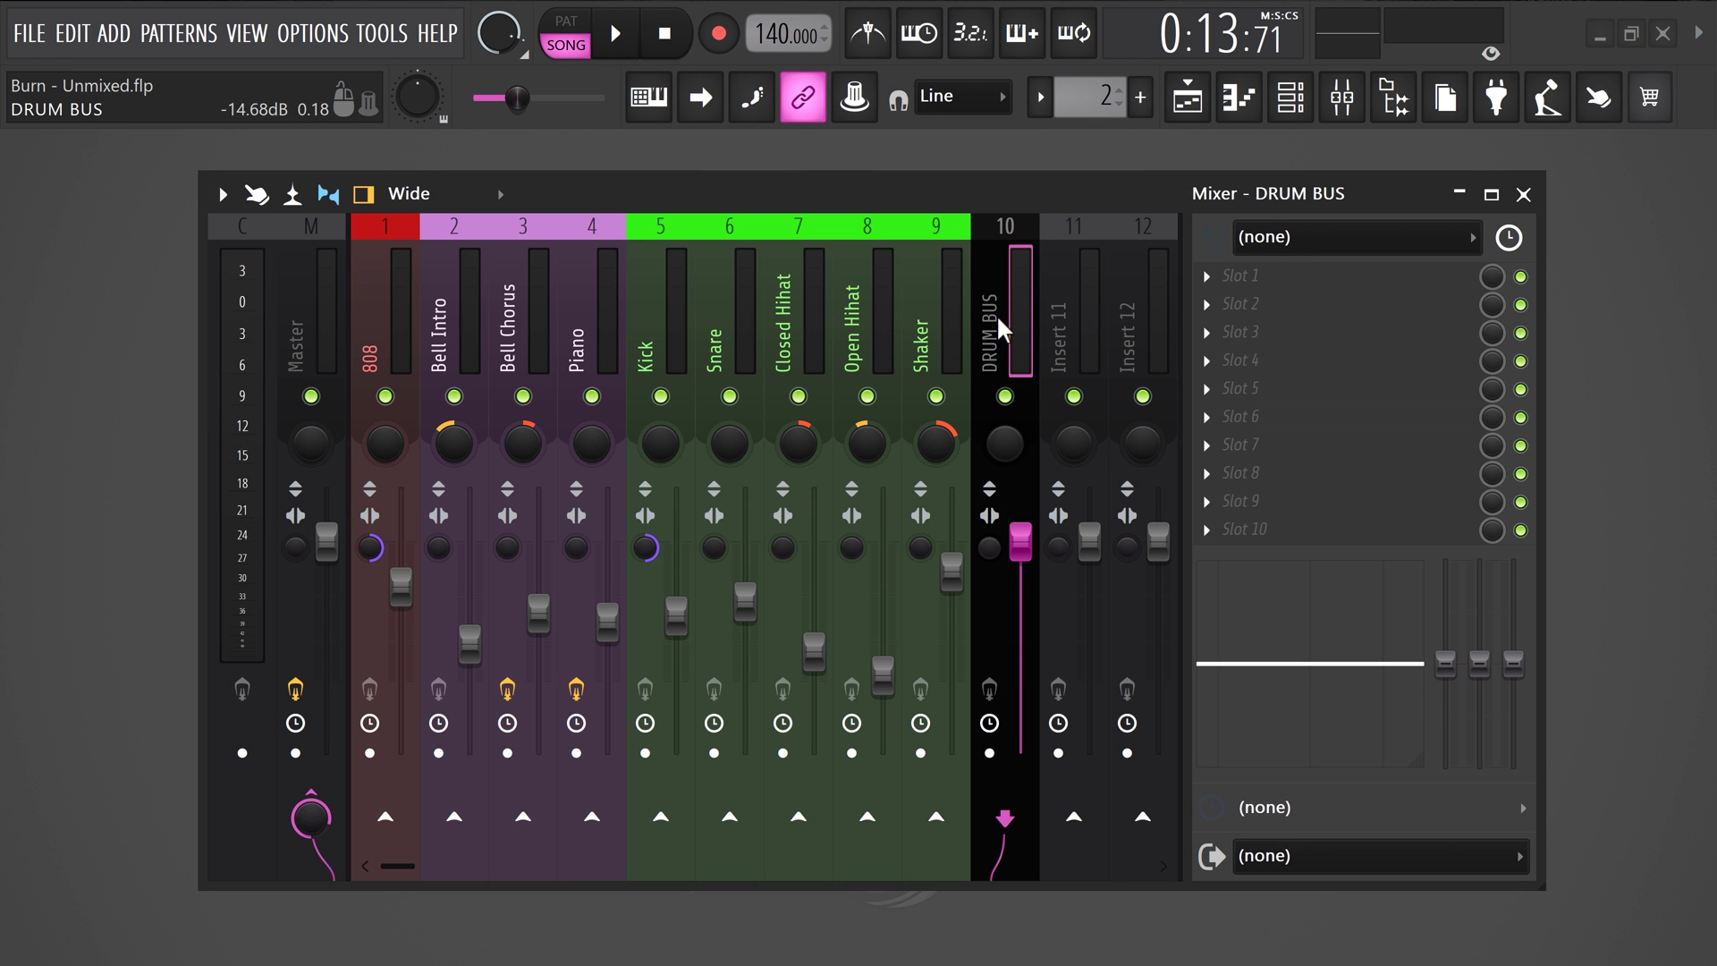
{"action": "left_click_drag", "start_coordinate": [951, 327], "coordinate": [669, 331]}
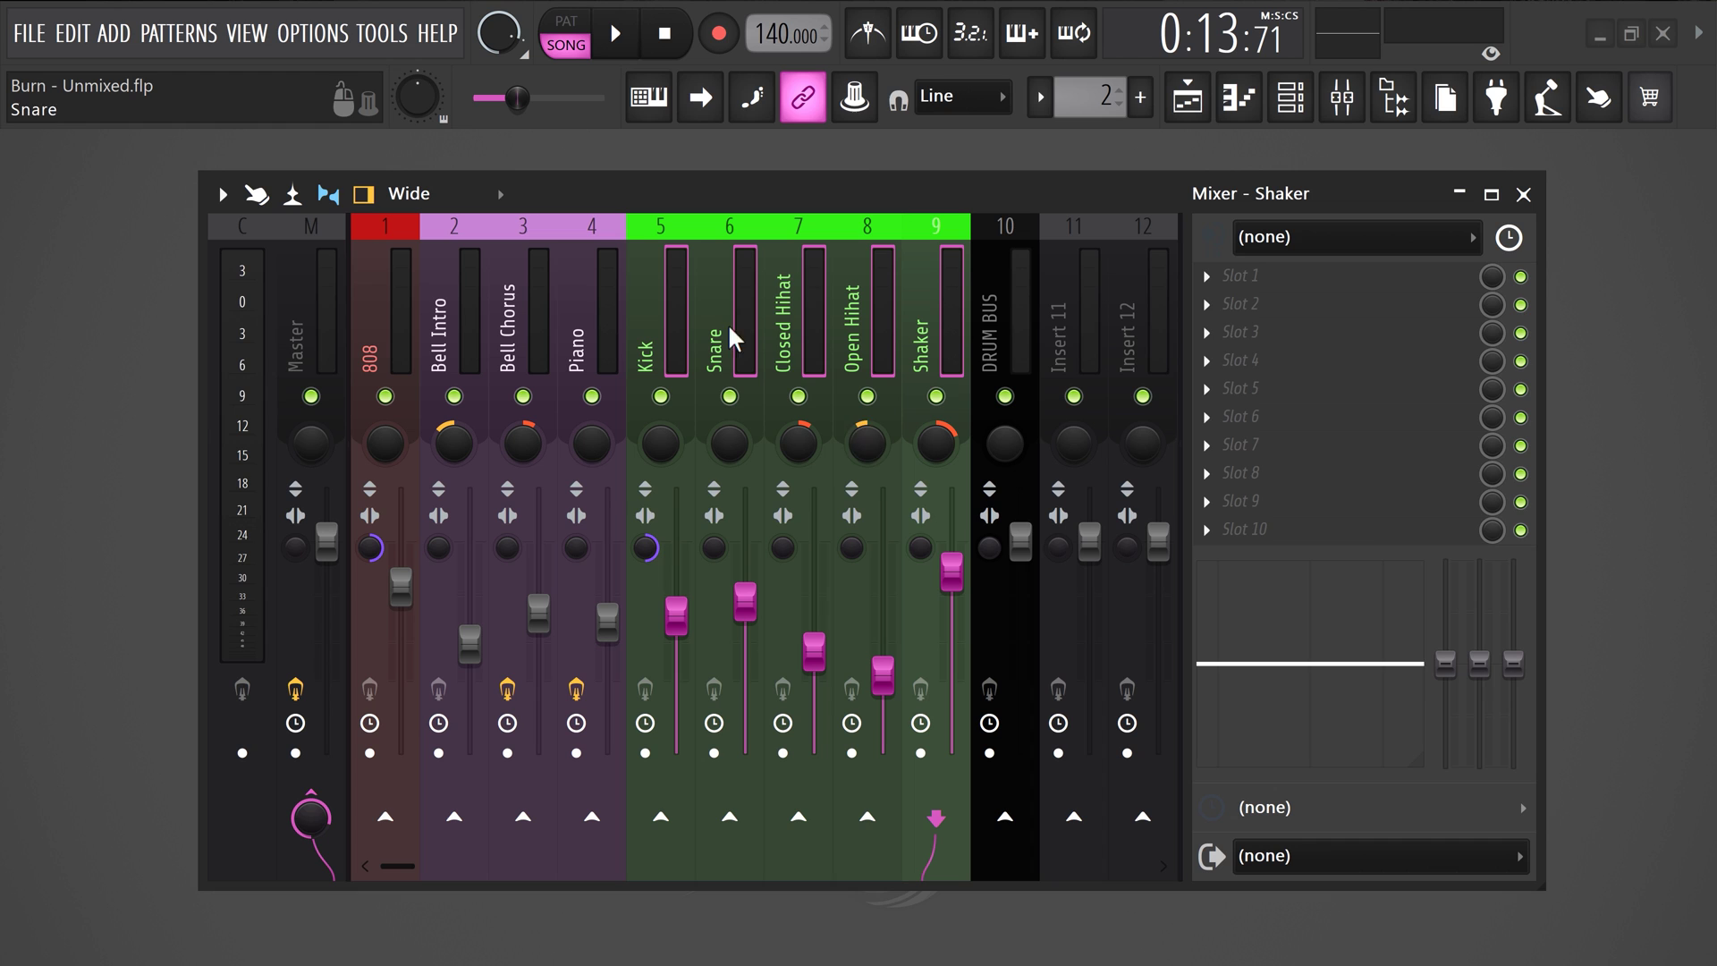
Step: Route the Kick through Shaker tracks only to DRUM BUS, then check each drum track's routing
{"action": "right_click", "coordinate": [1006, 820]}
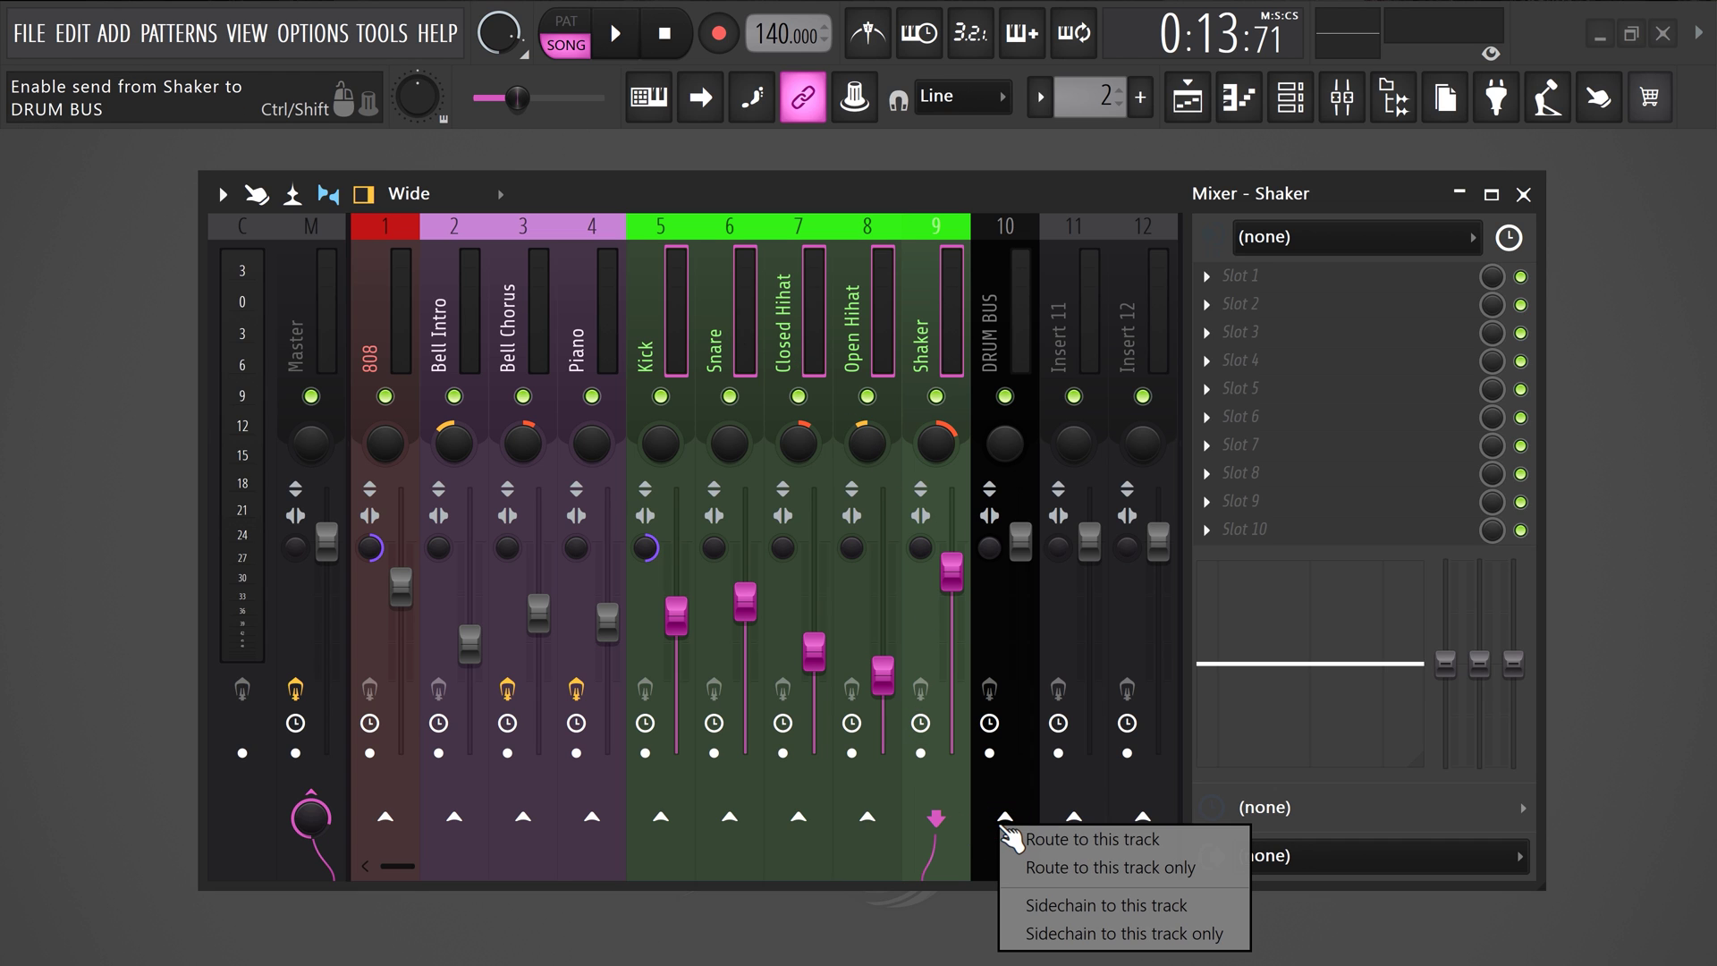
{"action": "left_click", "coordinate": [1064, 870]}
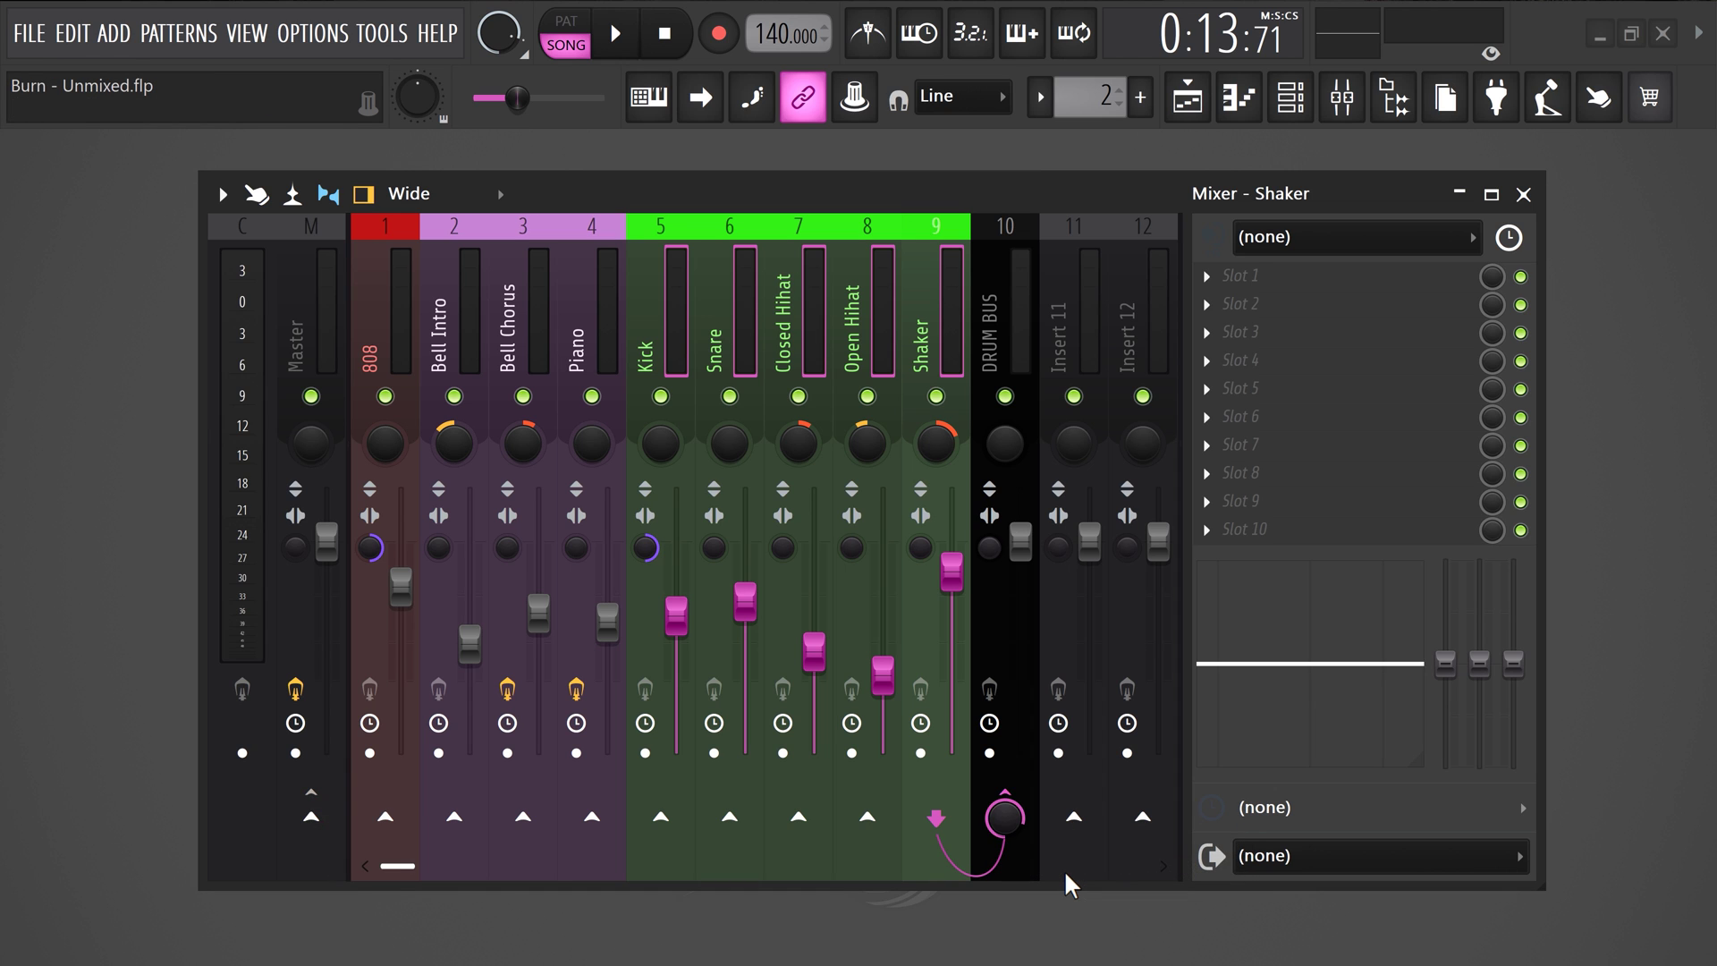
{"action": "left_click", "coordinate": [753, 330]}
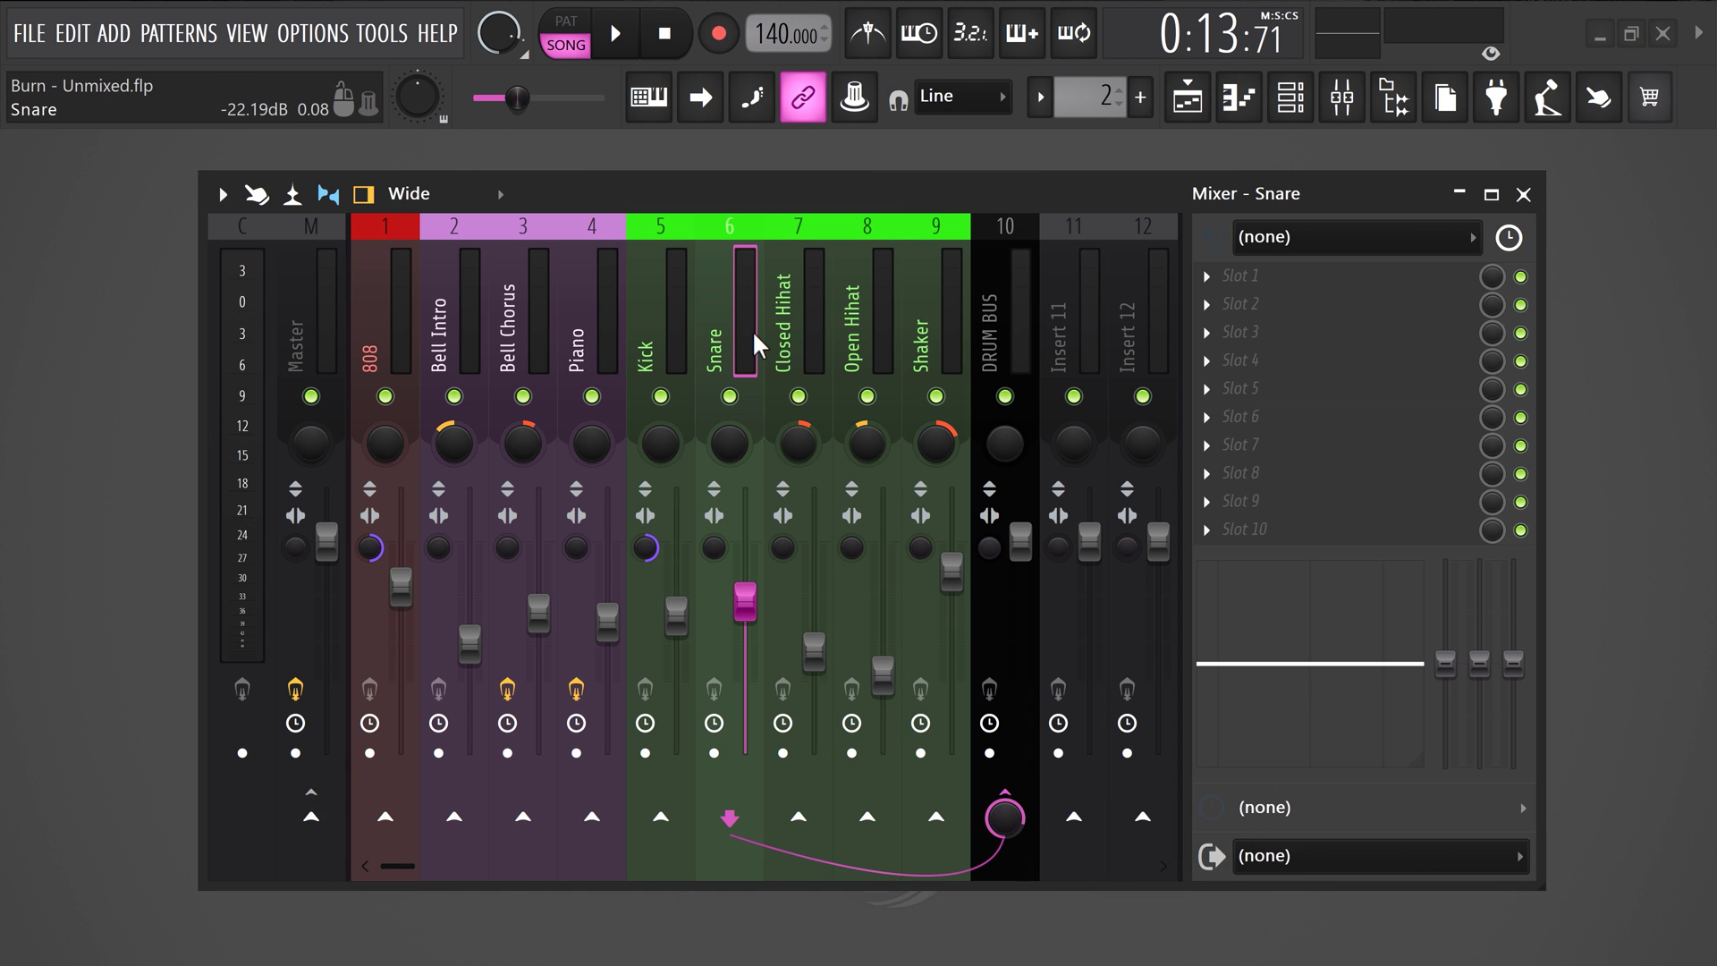
{"action": "left_click", "coordinate": [683, 315]}
{"action": "left_click", "coordinate": [723, 319]}
{"action": "left_click", "coordinate": [787, 315]}
{"action": "left_click", "coordinate": [854, 313]}
{"action": "left_click", "coordinate": [918, 309]}
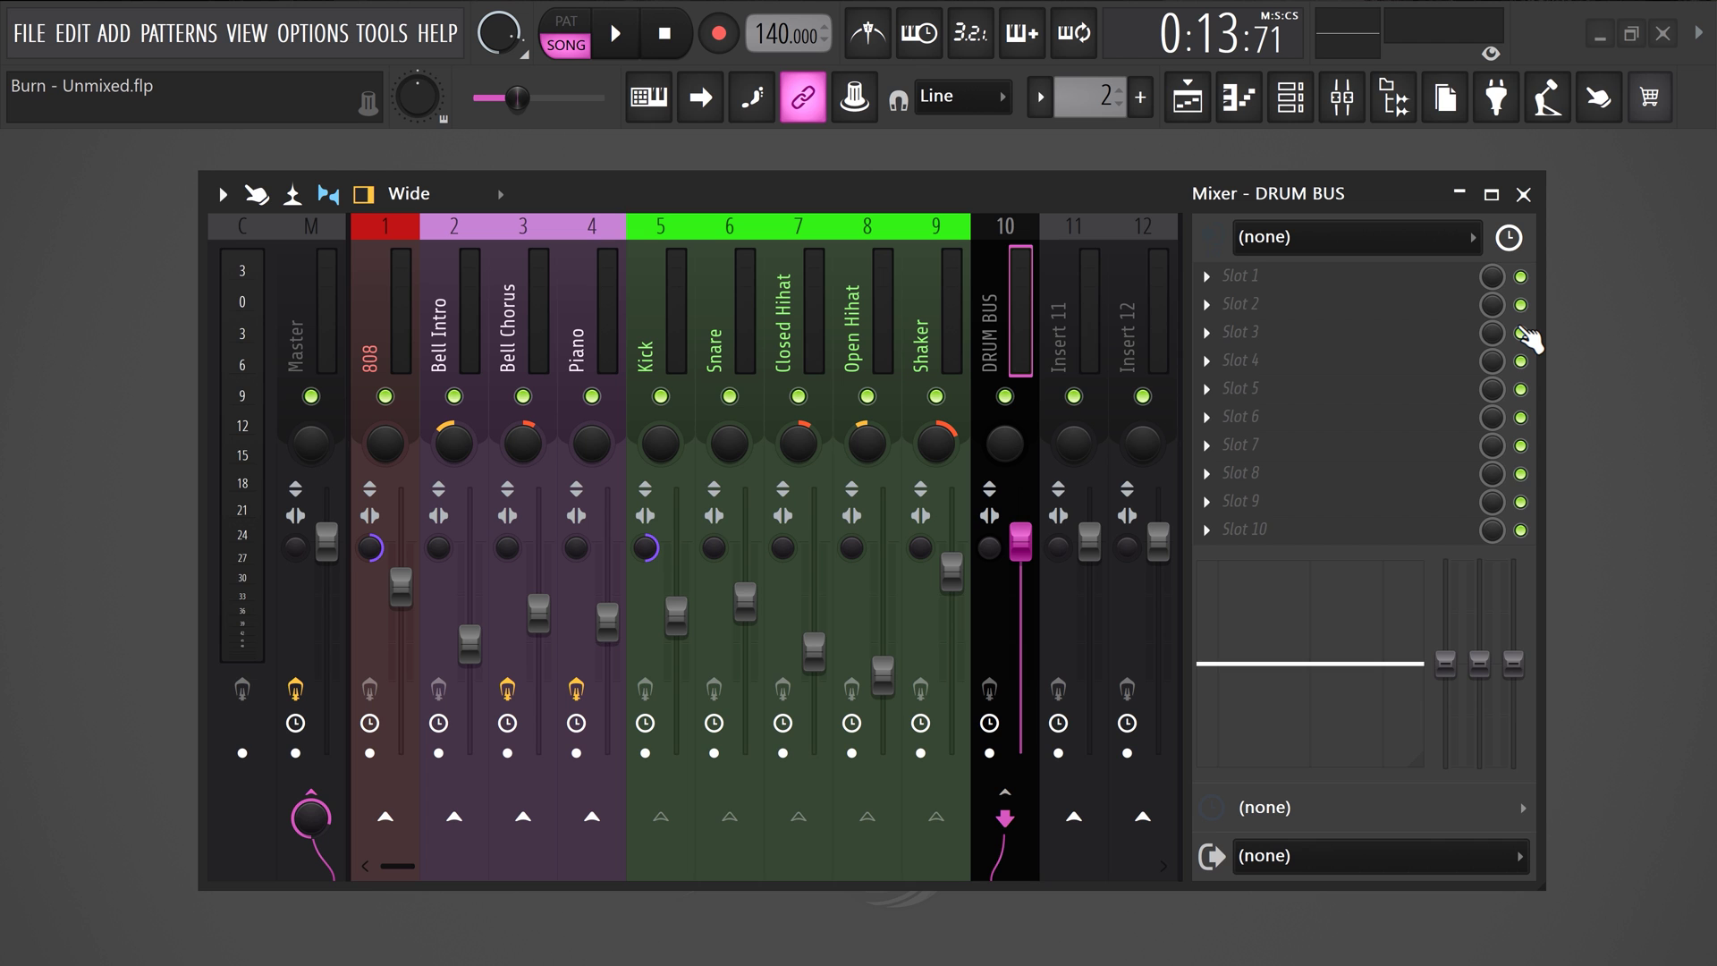
Step: Load Fruity Compressor into the DRUM BUS's first effect slot
{"action": "left_click", "coordinate": [1288, 280]}
{"action": "mouse_move", "coordinate": [1252, 306]}
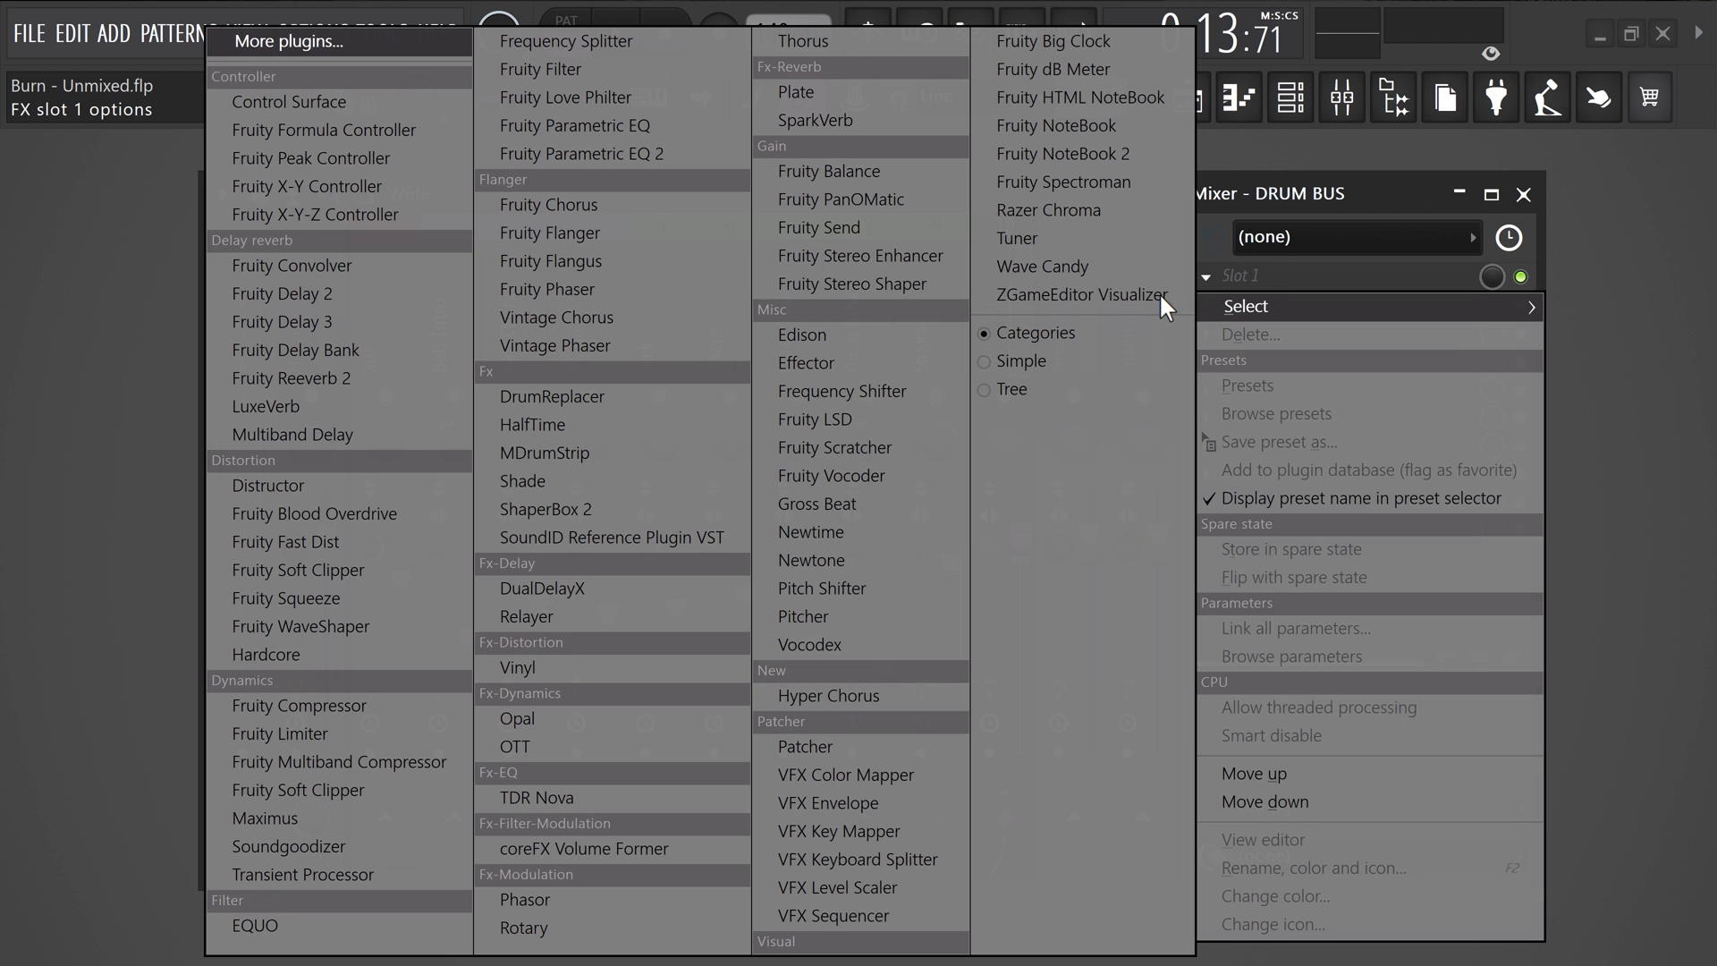
{"action": "left_click", "coordinate": [323, 705]}
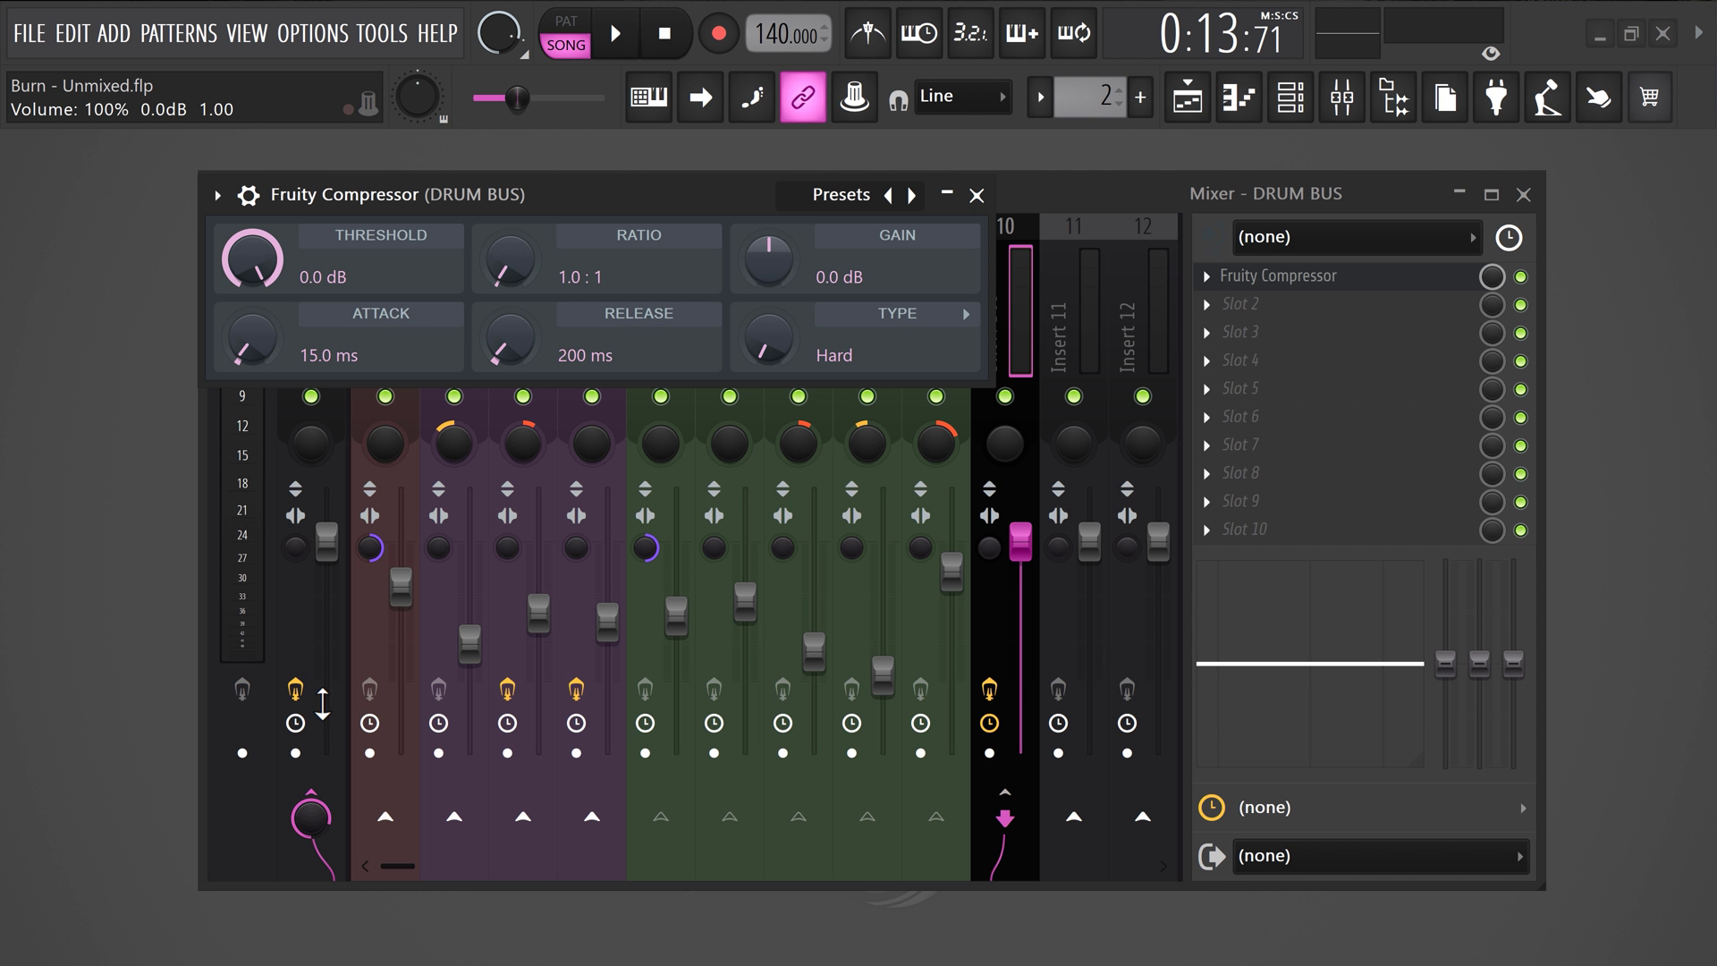
Step: Set compressor threshold -32.2 dB, ratio 15.2:1, attack 0 ms, release 1037 ms, then audition the beat
{"action": "left_click_drag", "start_coordinate": [252, 259], "coordinate": [252, 322]}
{"action": "left_click_drag", "start_coordinate": [509, 259], "coordinate": [509, 223]}
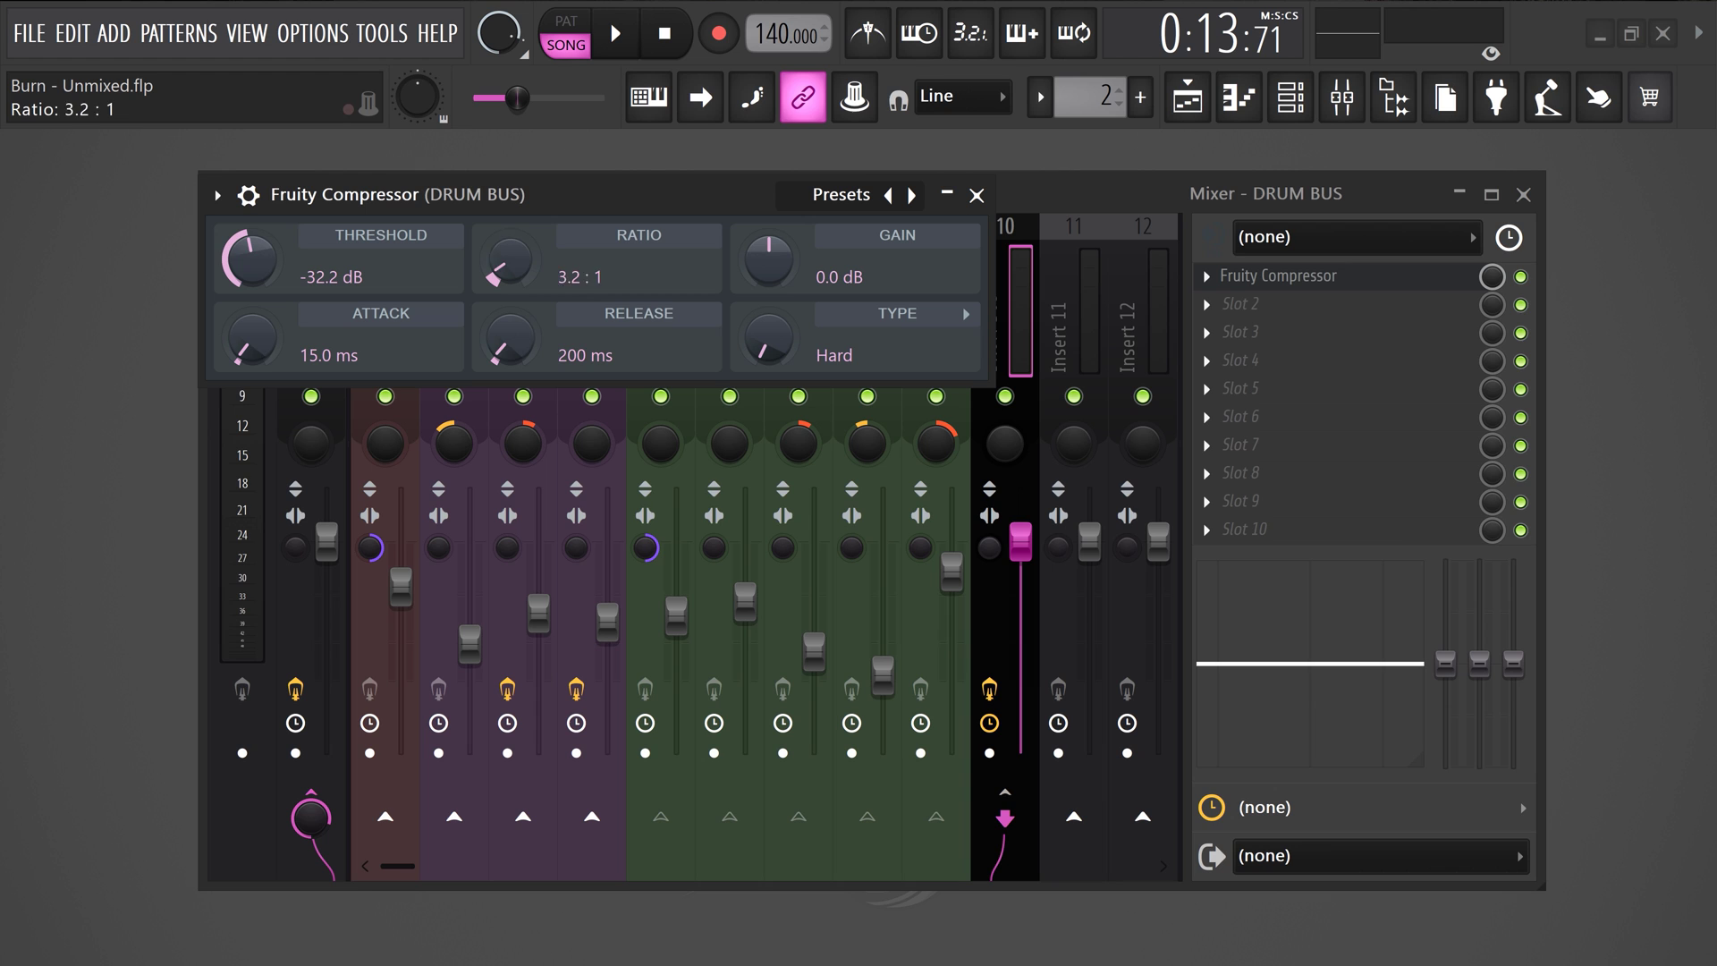
{"action": "left_click_drag", "start_coordinate": [509, 338], "coordinate": [509, 295]}
{"action": "left_click_drag", "start_coordinate": [252, 338], "coordinate": [253, 375]}
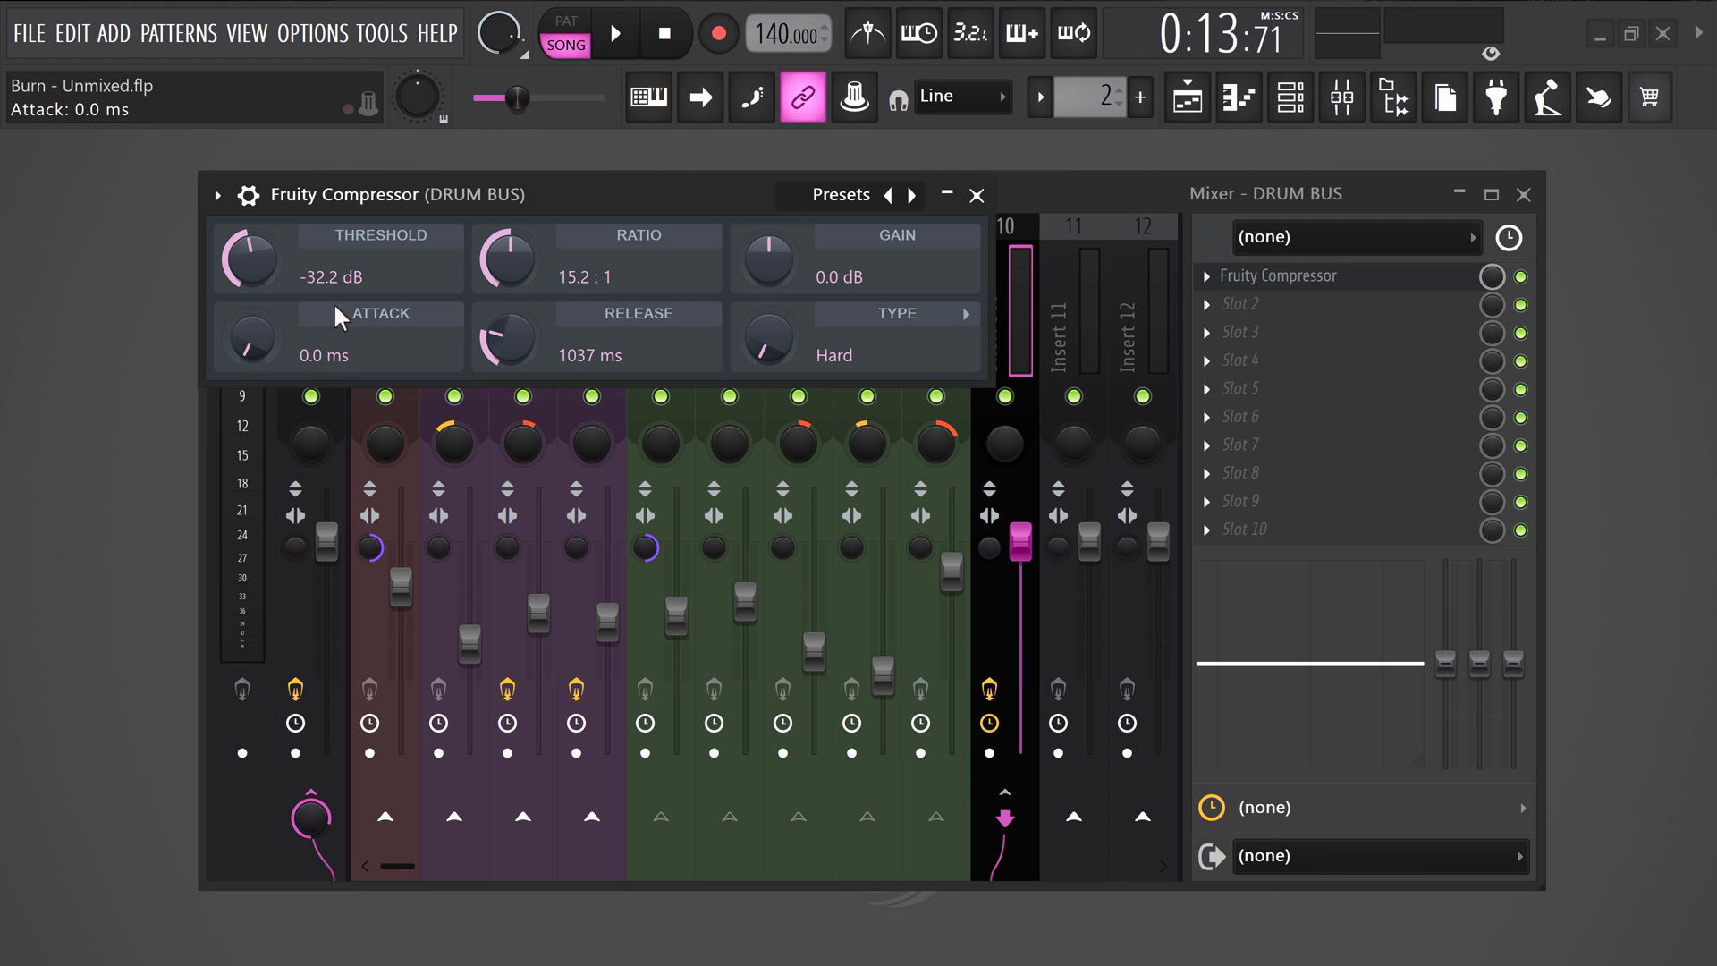
{"action": "left_click", "coordinate": [977, 194]}
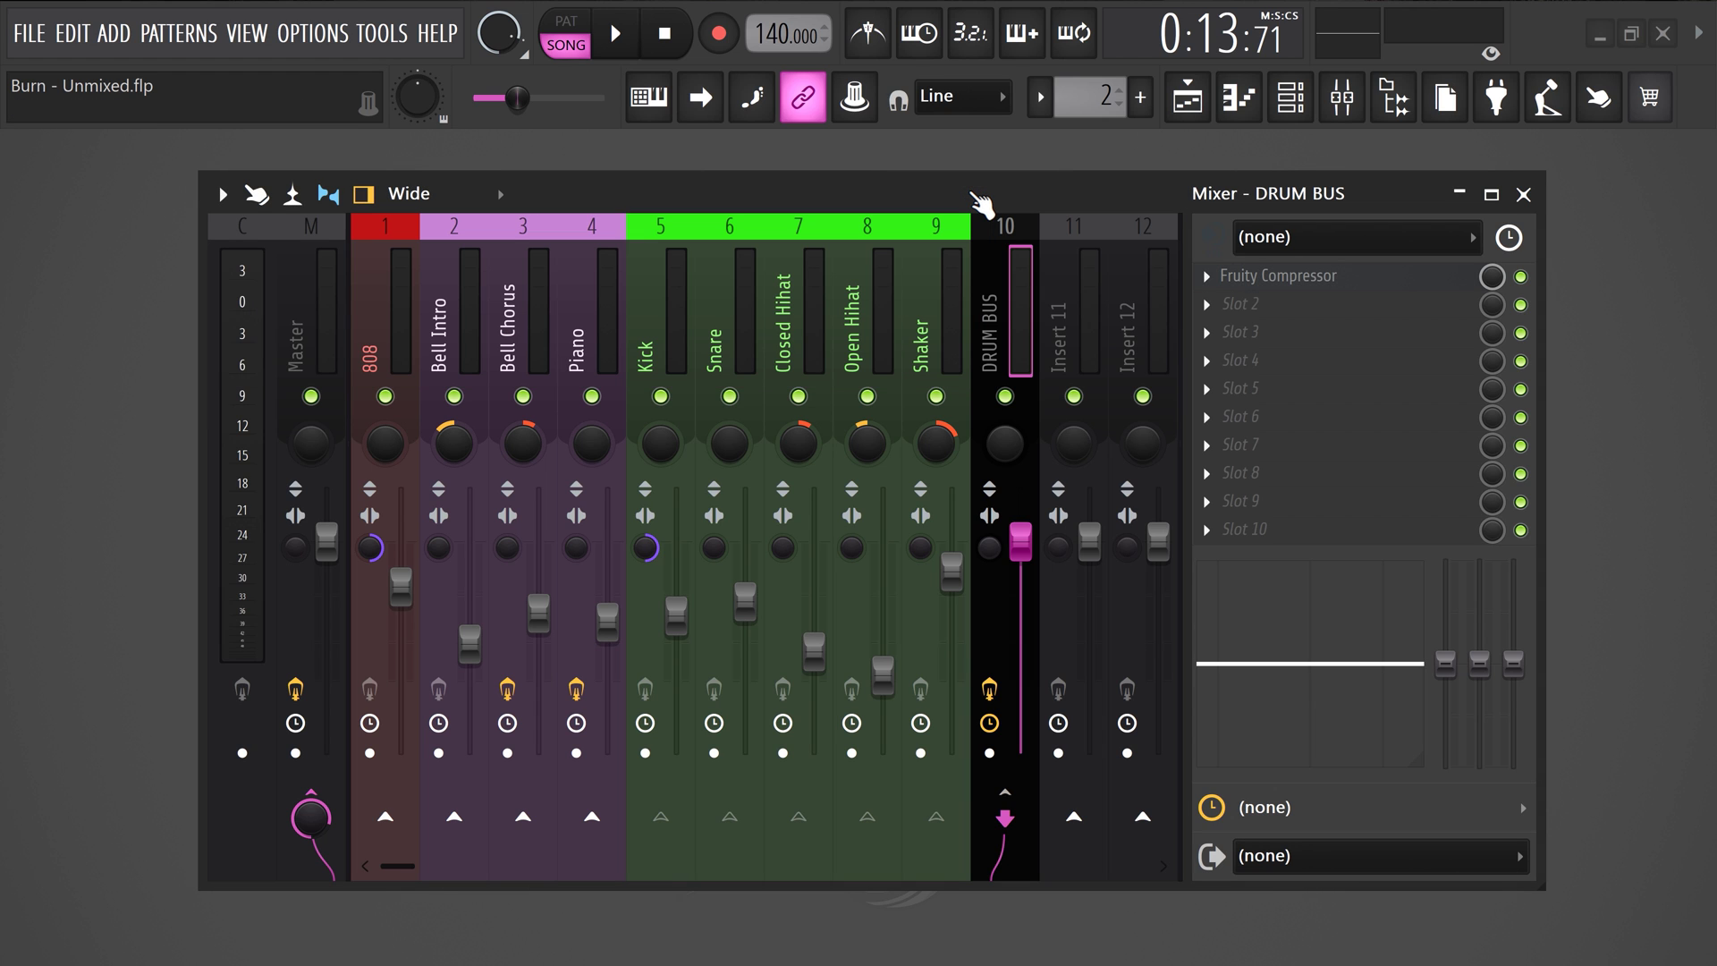
{"action": "key", "text": "space"}
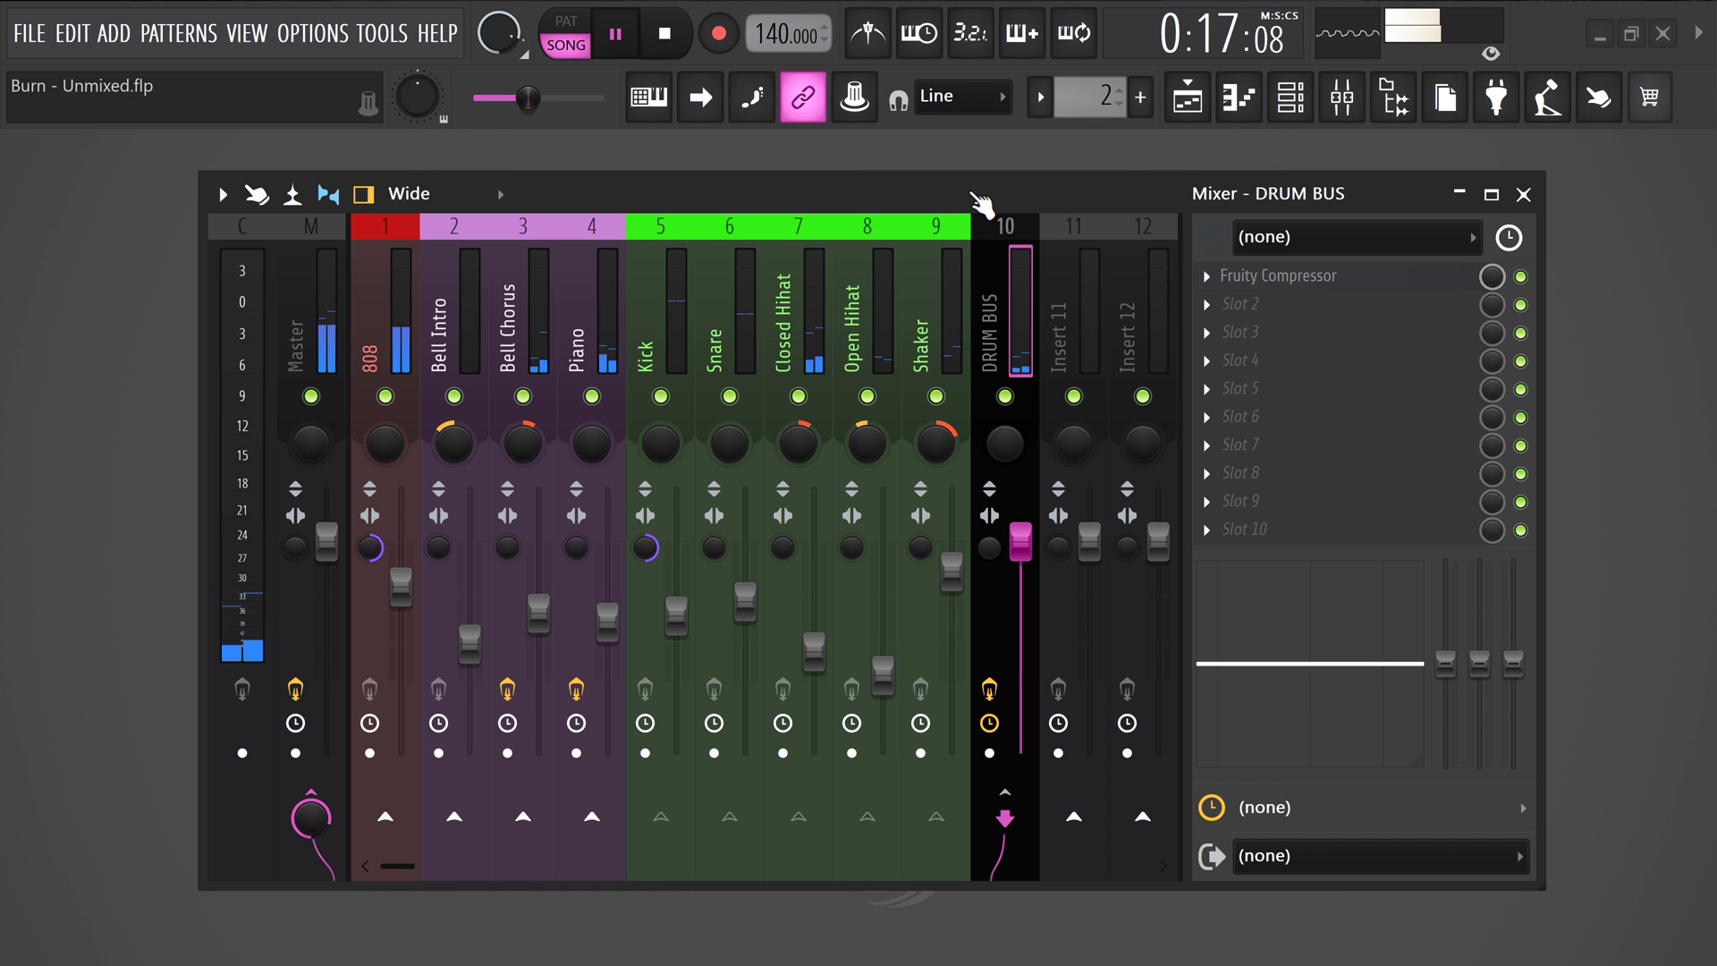
{"action": "key", "text": "space"}
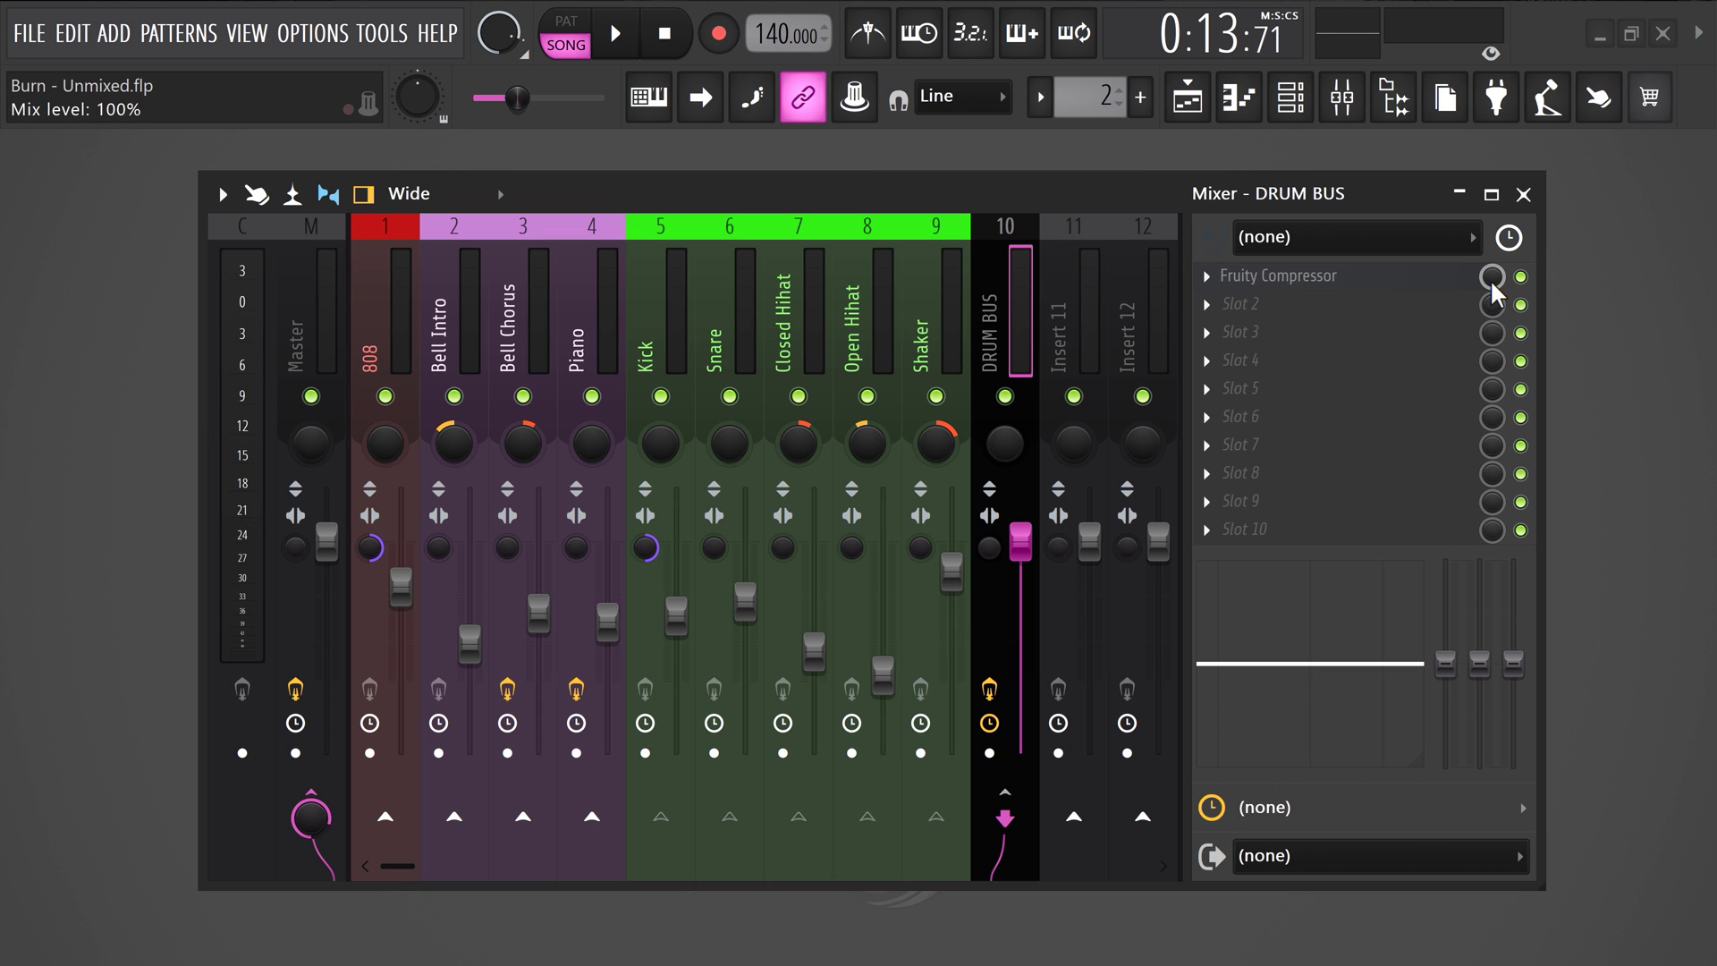
Step: Play the beat and sweep the drum bus compressor's mix knob between 0% and 100%
{"action": "key", "text": "space"}
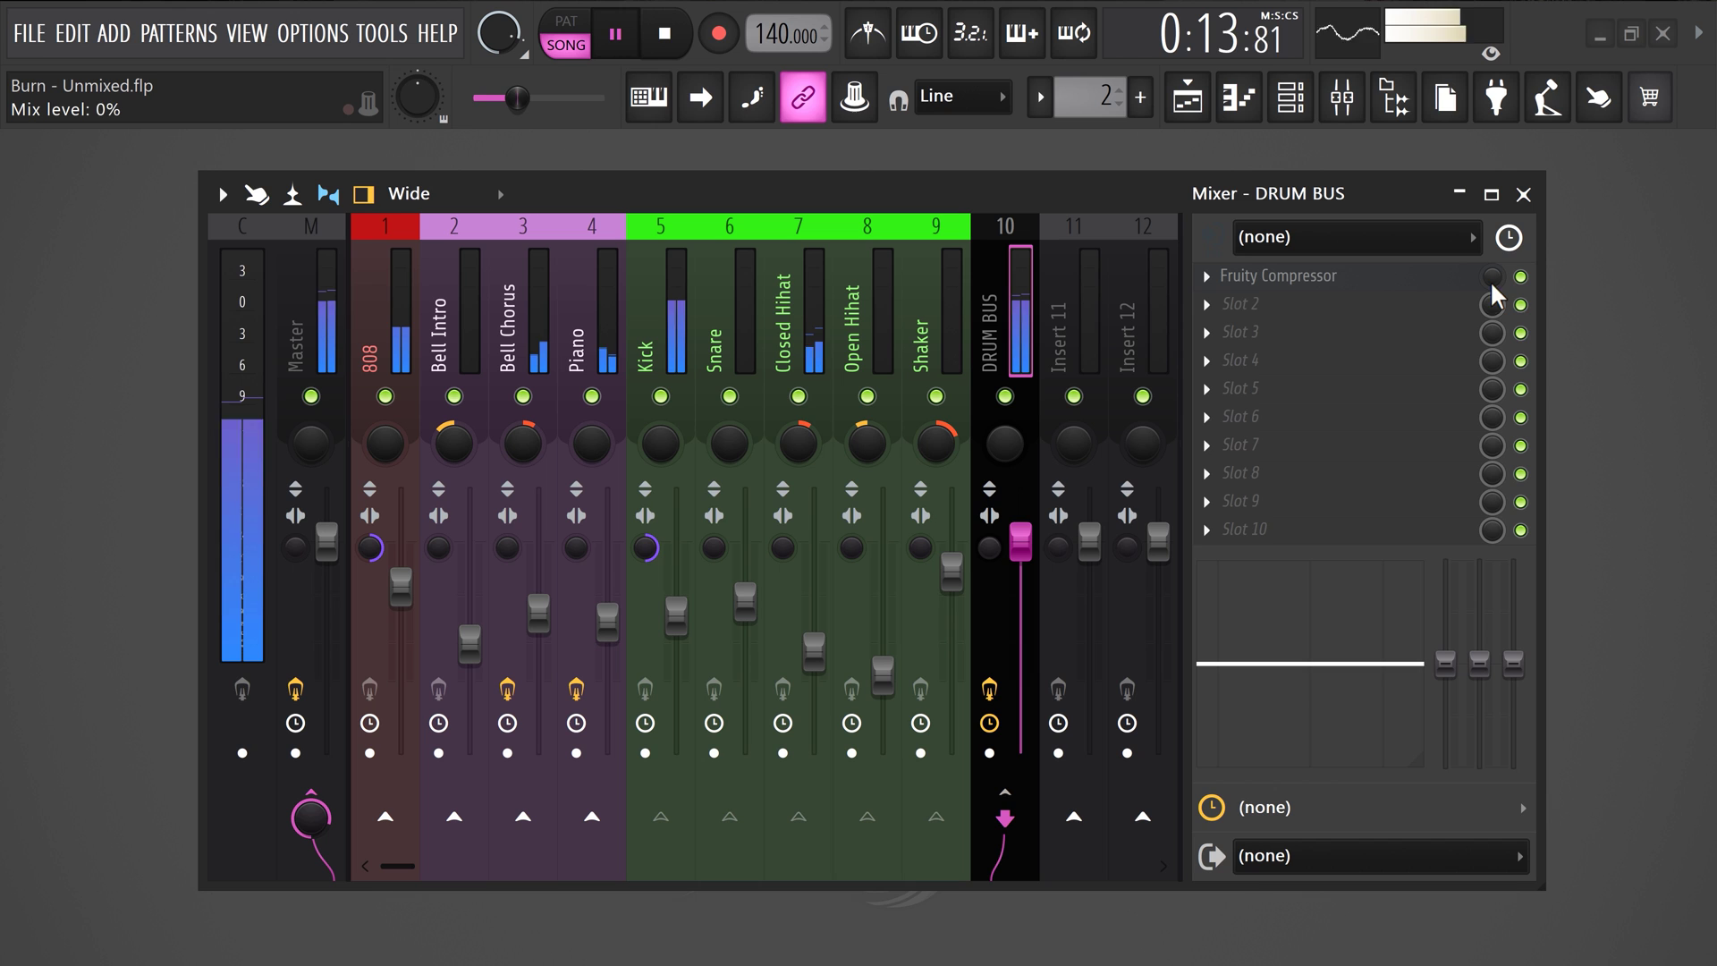
{"action": "left_click_drag", "start_coordinate": [1492, 294], "coordinate": [1492, 272]}
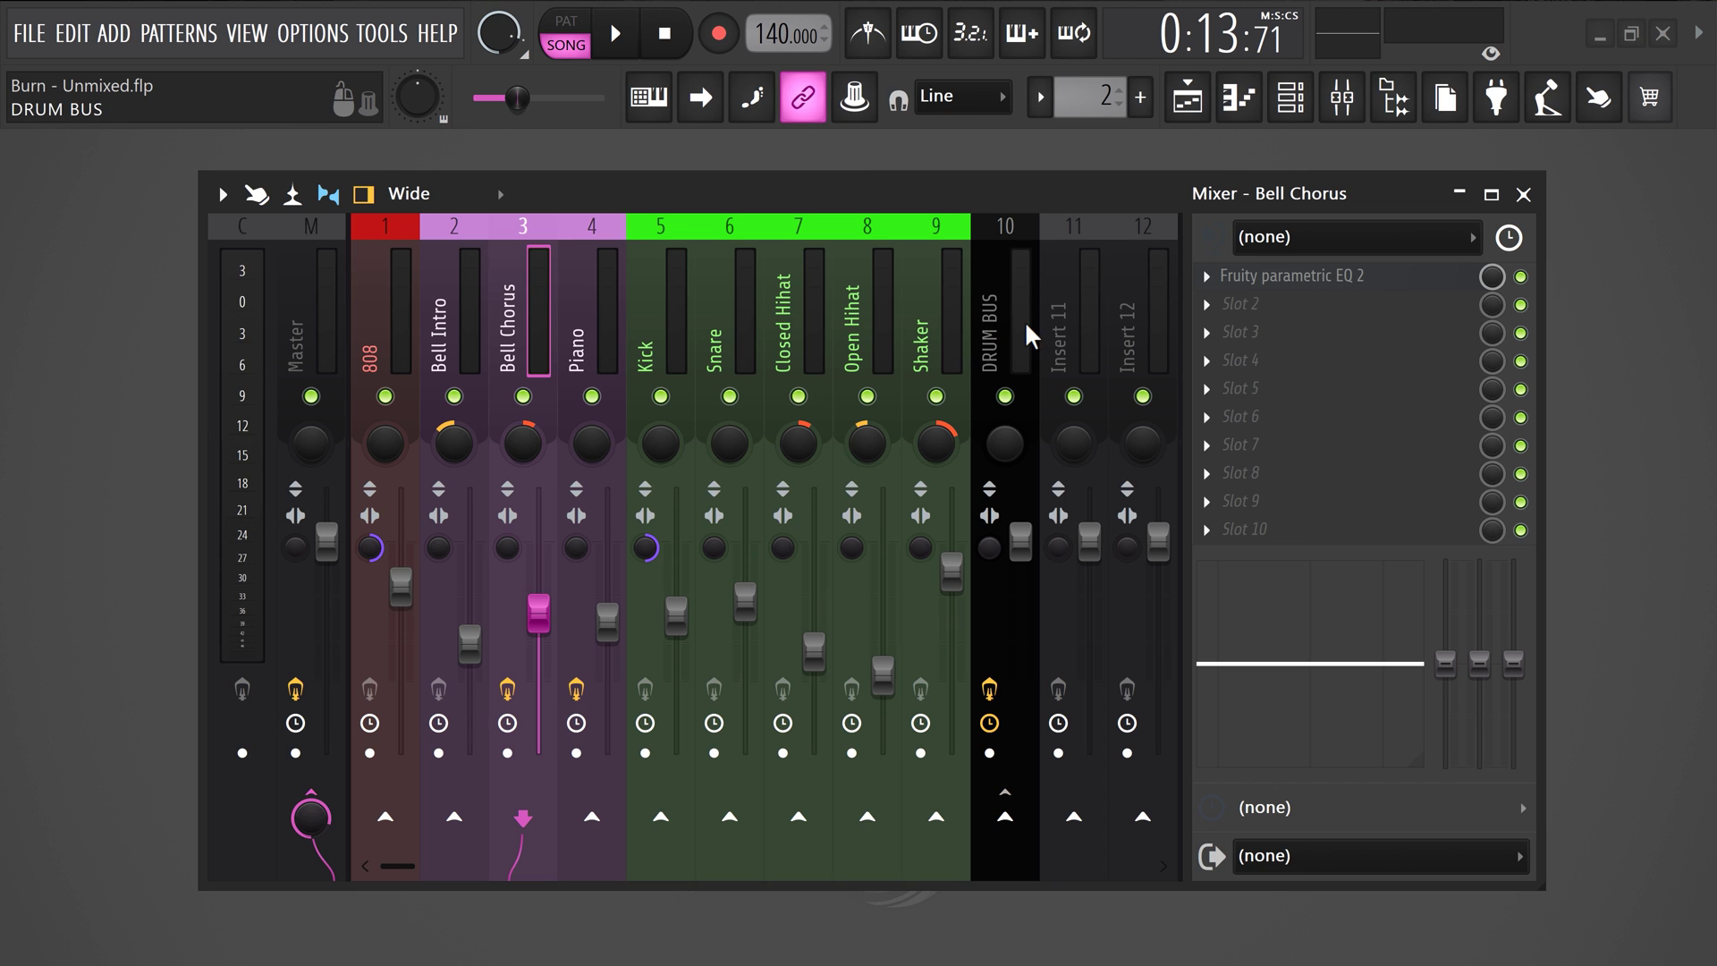
Step: Rename Insert 11 to 'REVERB'
{"action": "left_click", "coordinate": [1093, 292]}
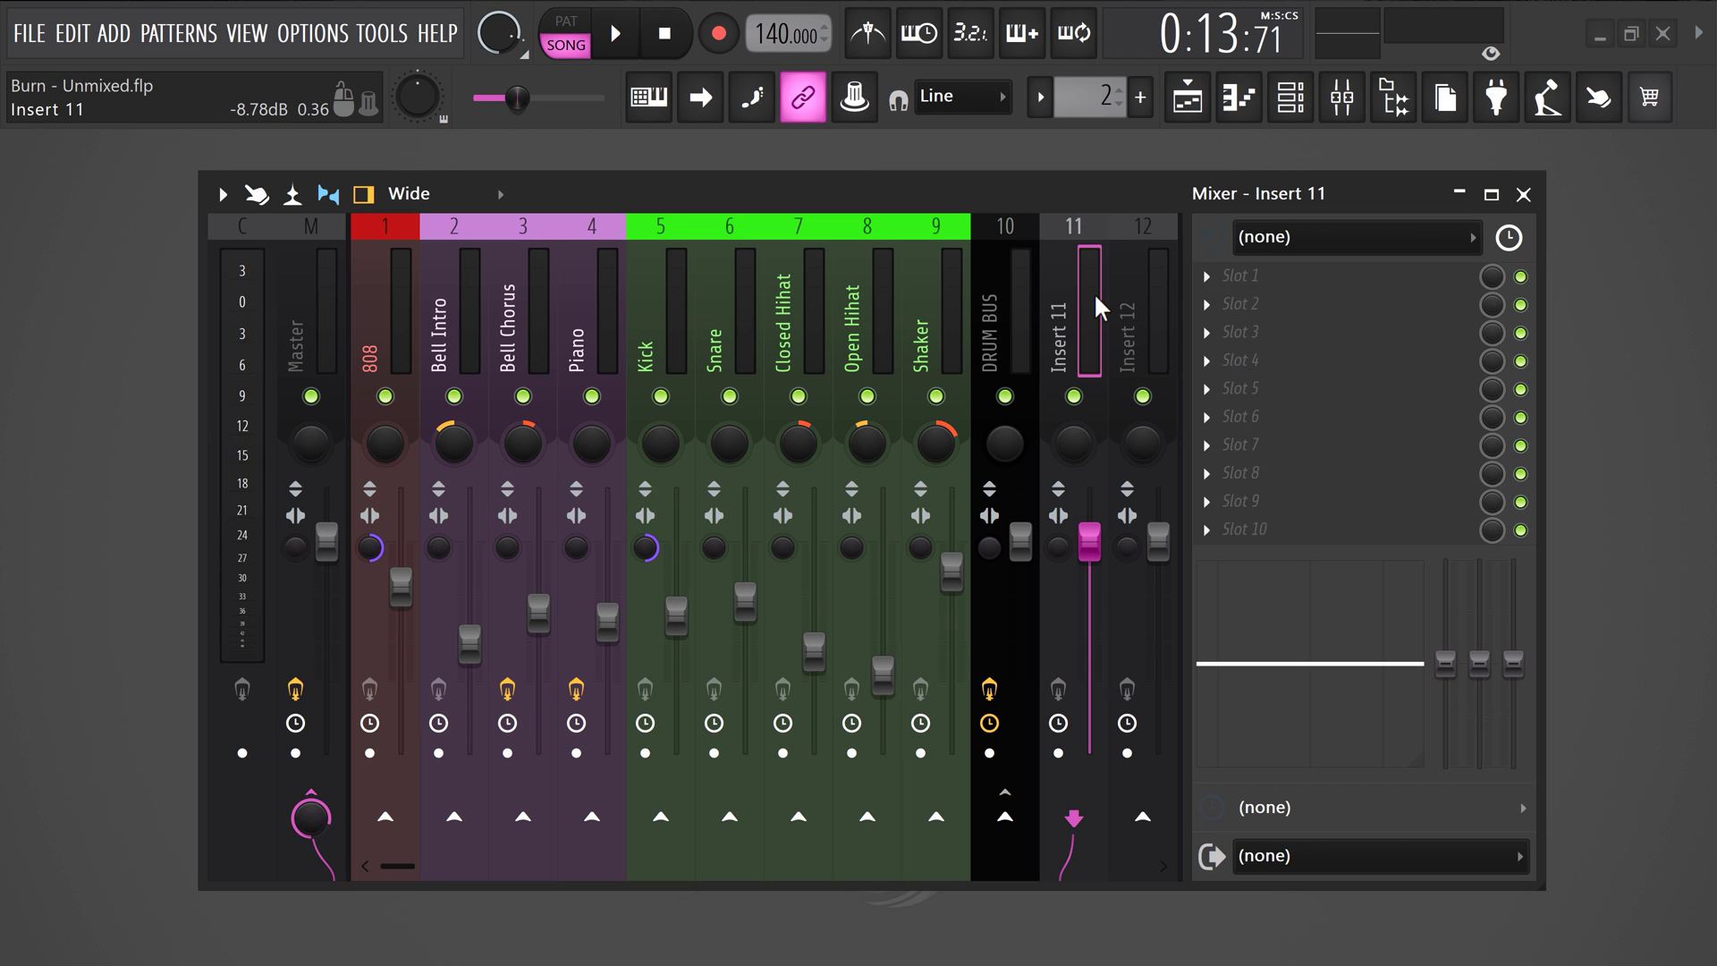
{"action": "key", "text": "F2"}
{"action": "type", "text": "REV"}
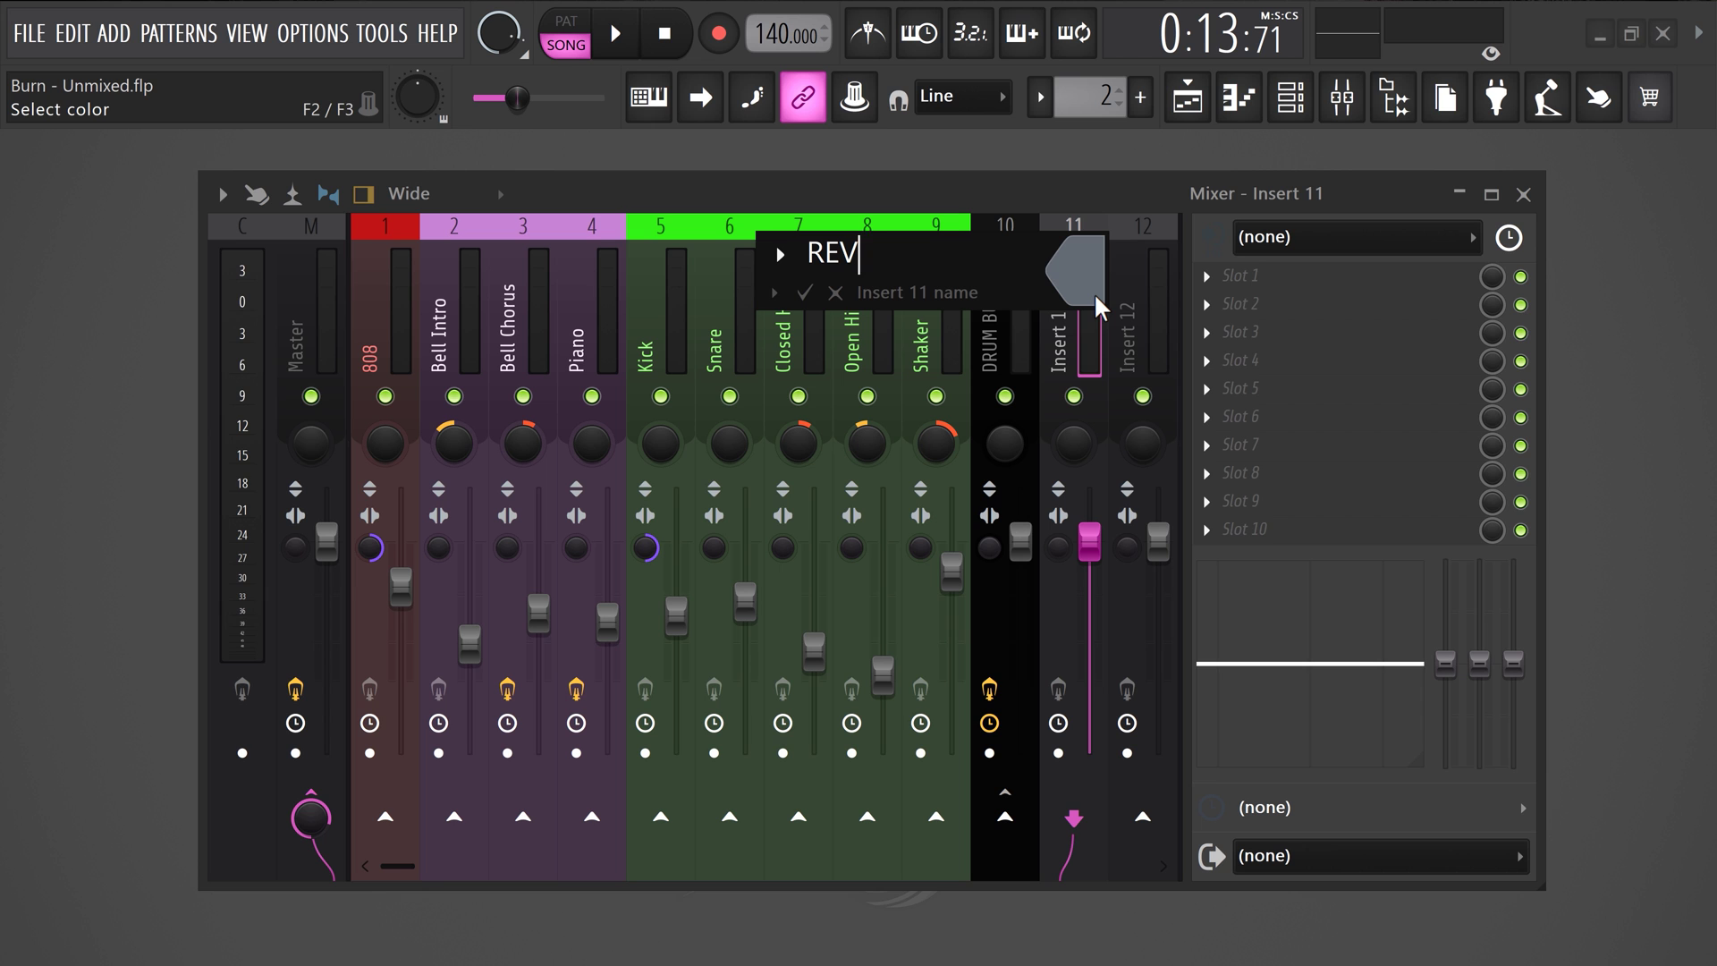
{"action": "type", "text": "ERB"}
{"action": "key", "text": "Return"}
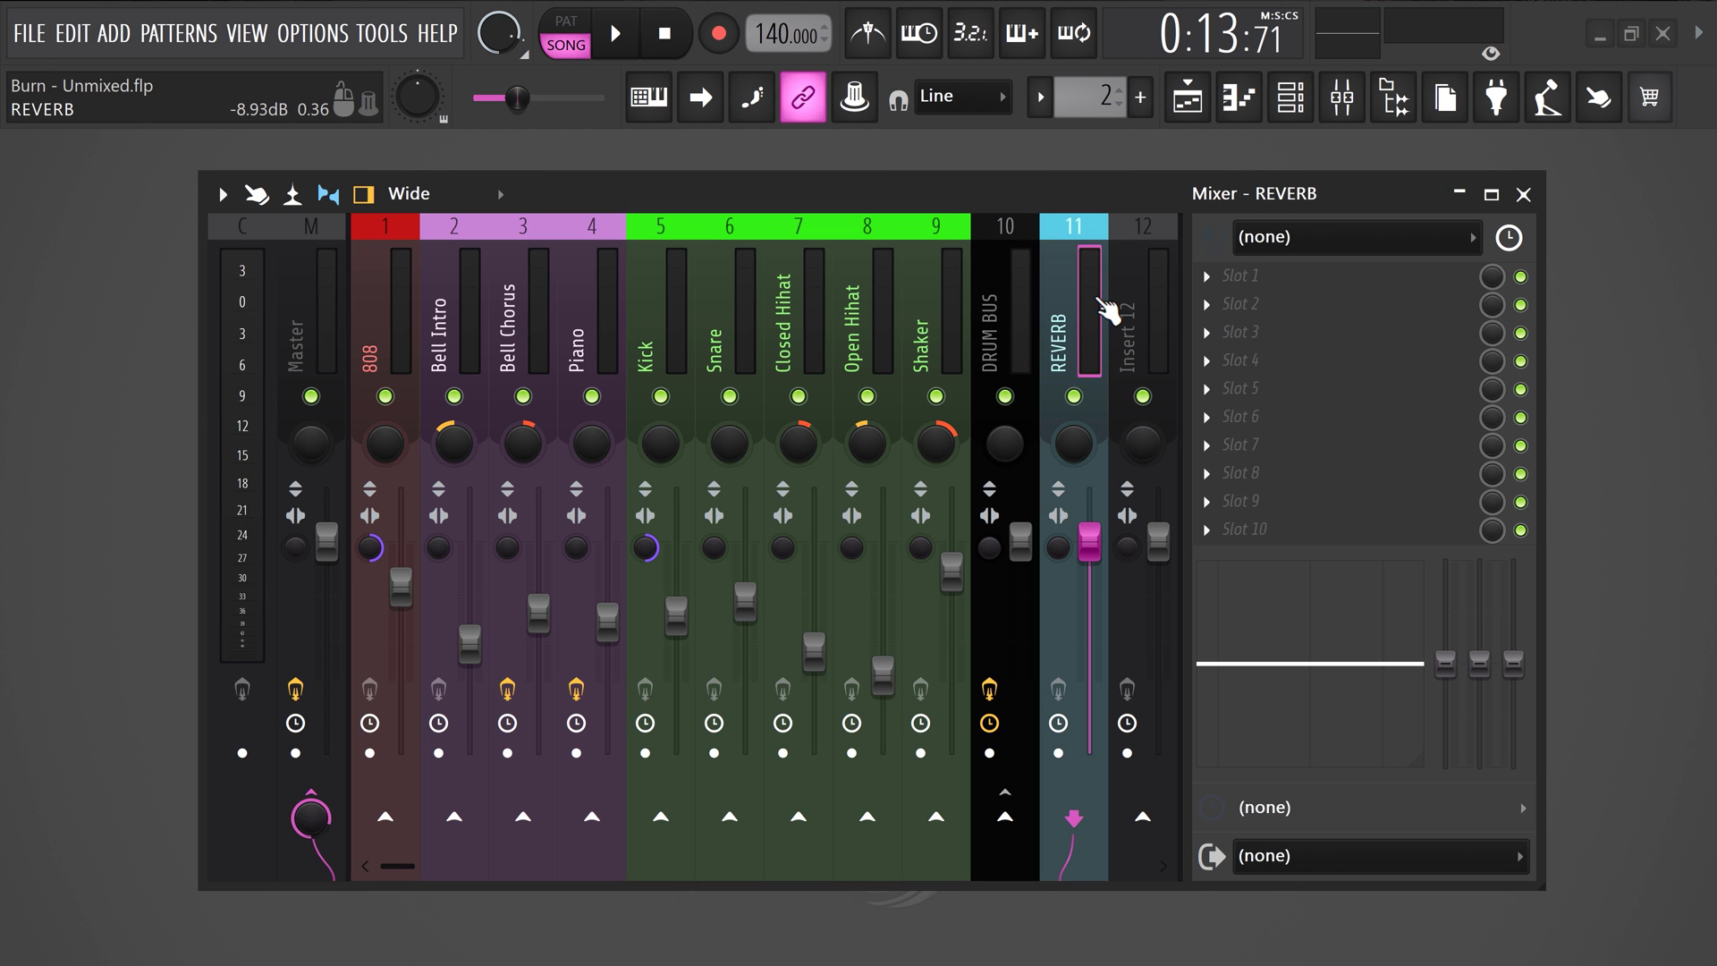
Step: Load Fruity Reeverb 2 on REVERB with dry at 0% and wet at 125%
{"action": "left_click", "coordinate": [1215, 276]}
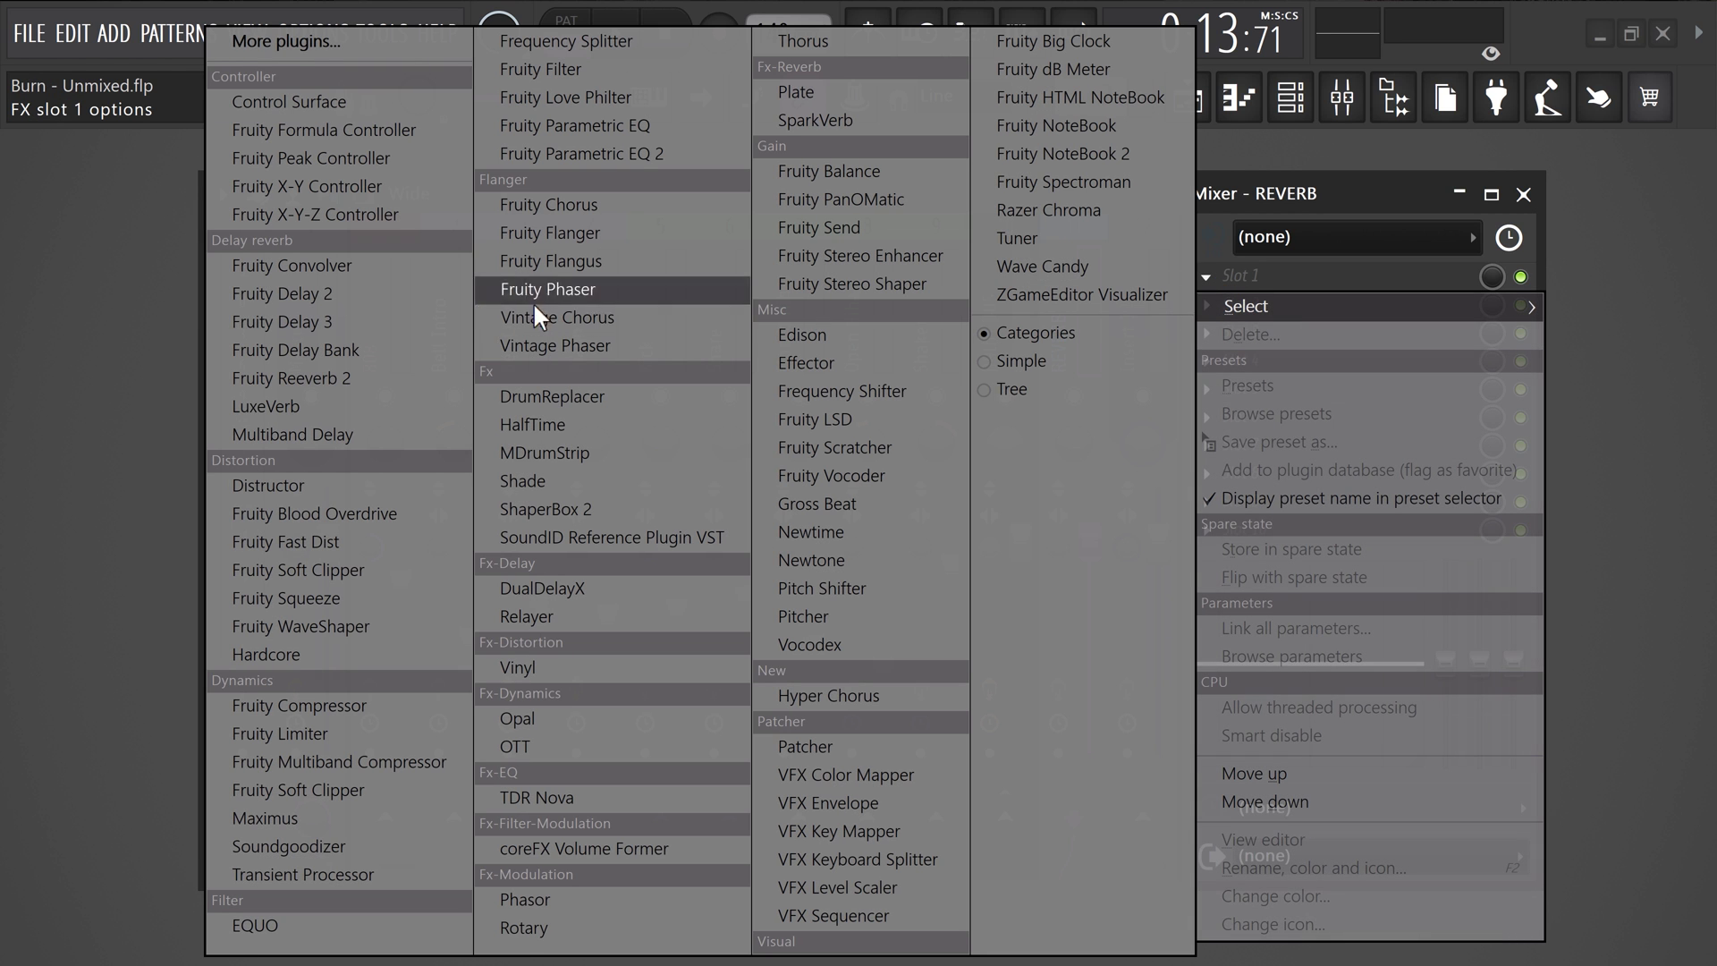
{"action": "left_click", "coordinate": [327, 390]}
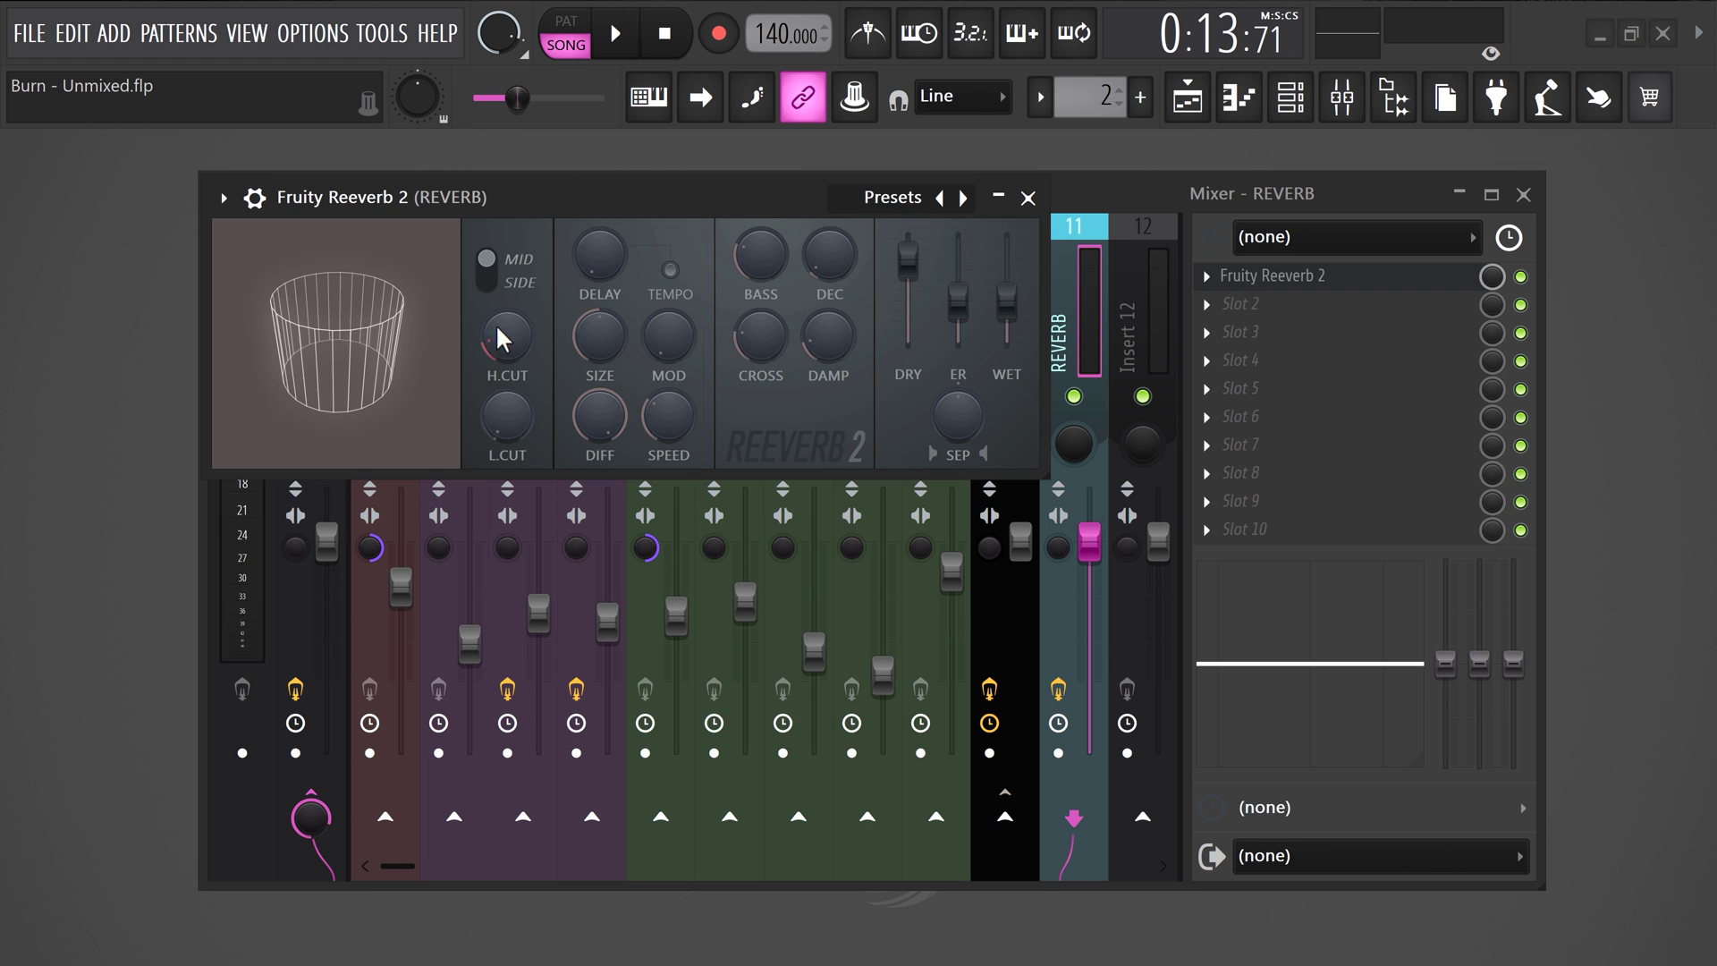
{"action": "left_click_drag", "start_coordinate": [908, 259], "coordinate": [908, 340]}
{"action": "left_click_drag", "start_coordinate": [1007, 304], "coordinate": [1007, 237]}
Step: Send Bell Chorus to the REVERB bus and raise its send level during playback
{"action": "left_click", "coordinate": [1028, 198]}
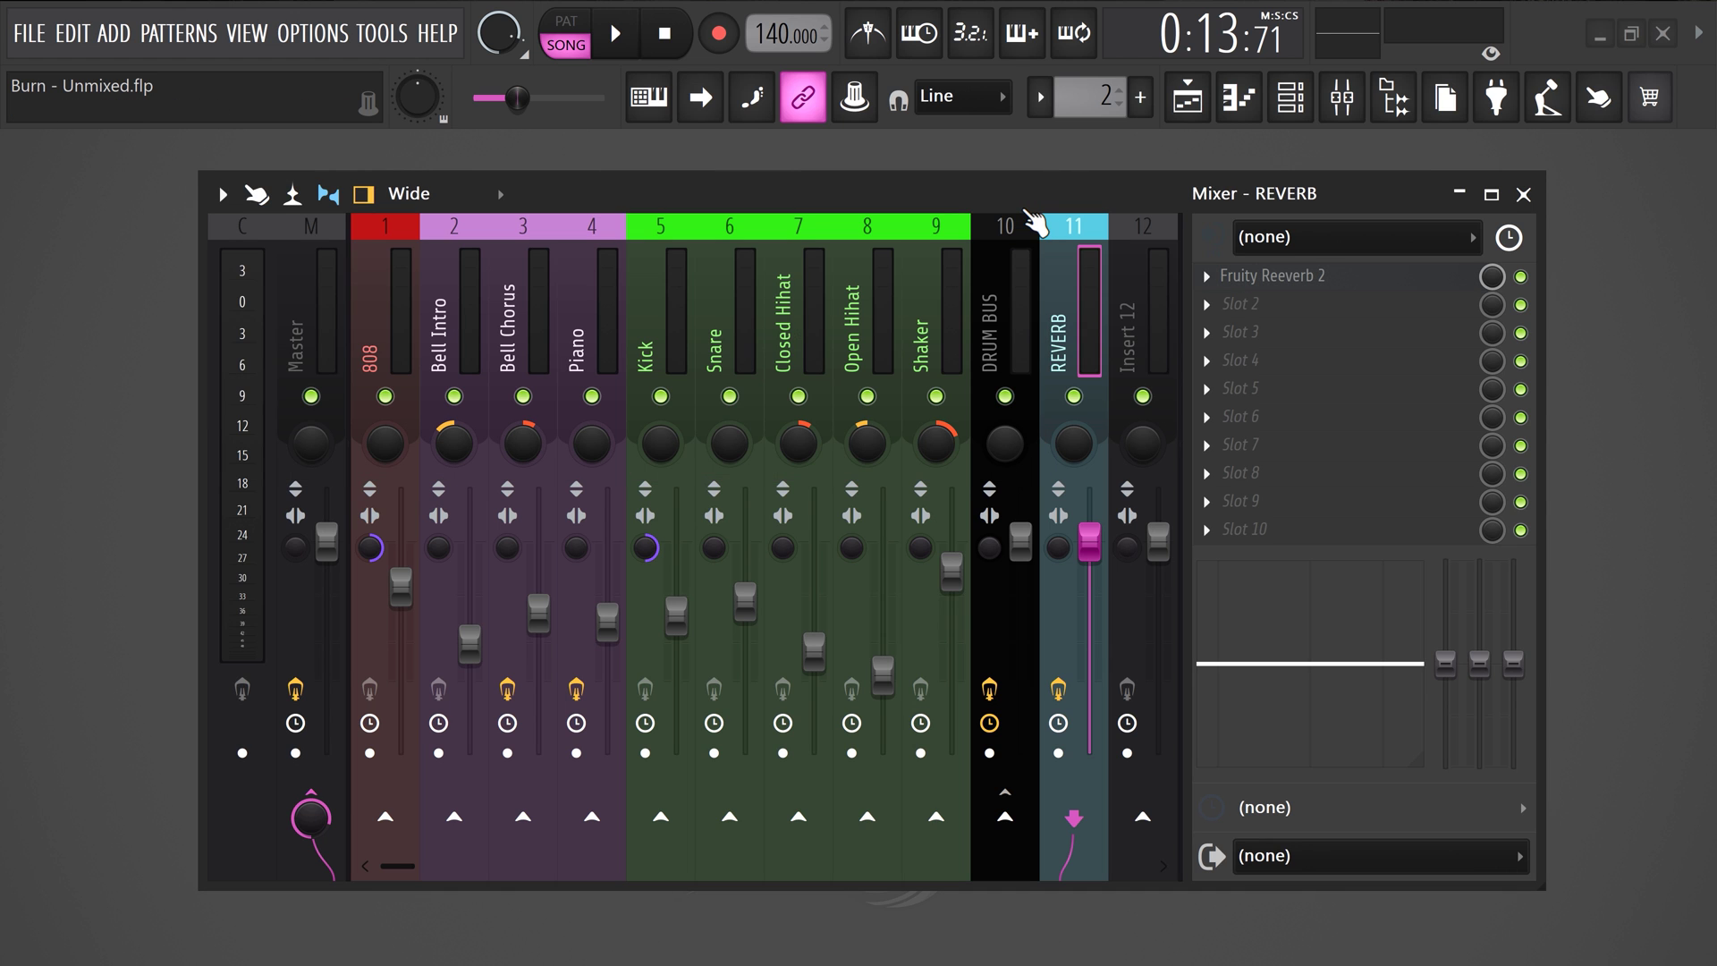
{"action": "left_click", "coordinate": [539, 299]}
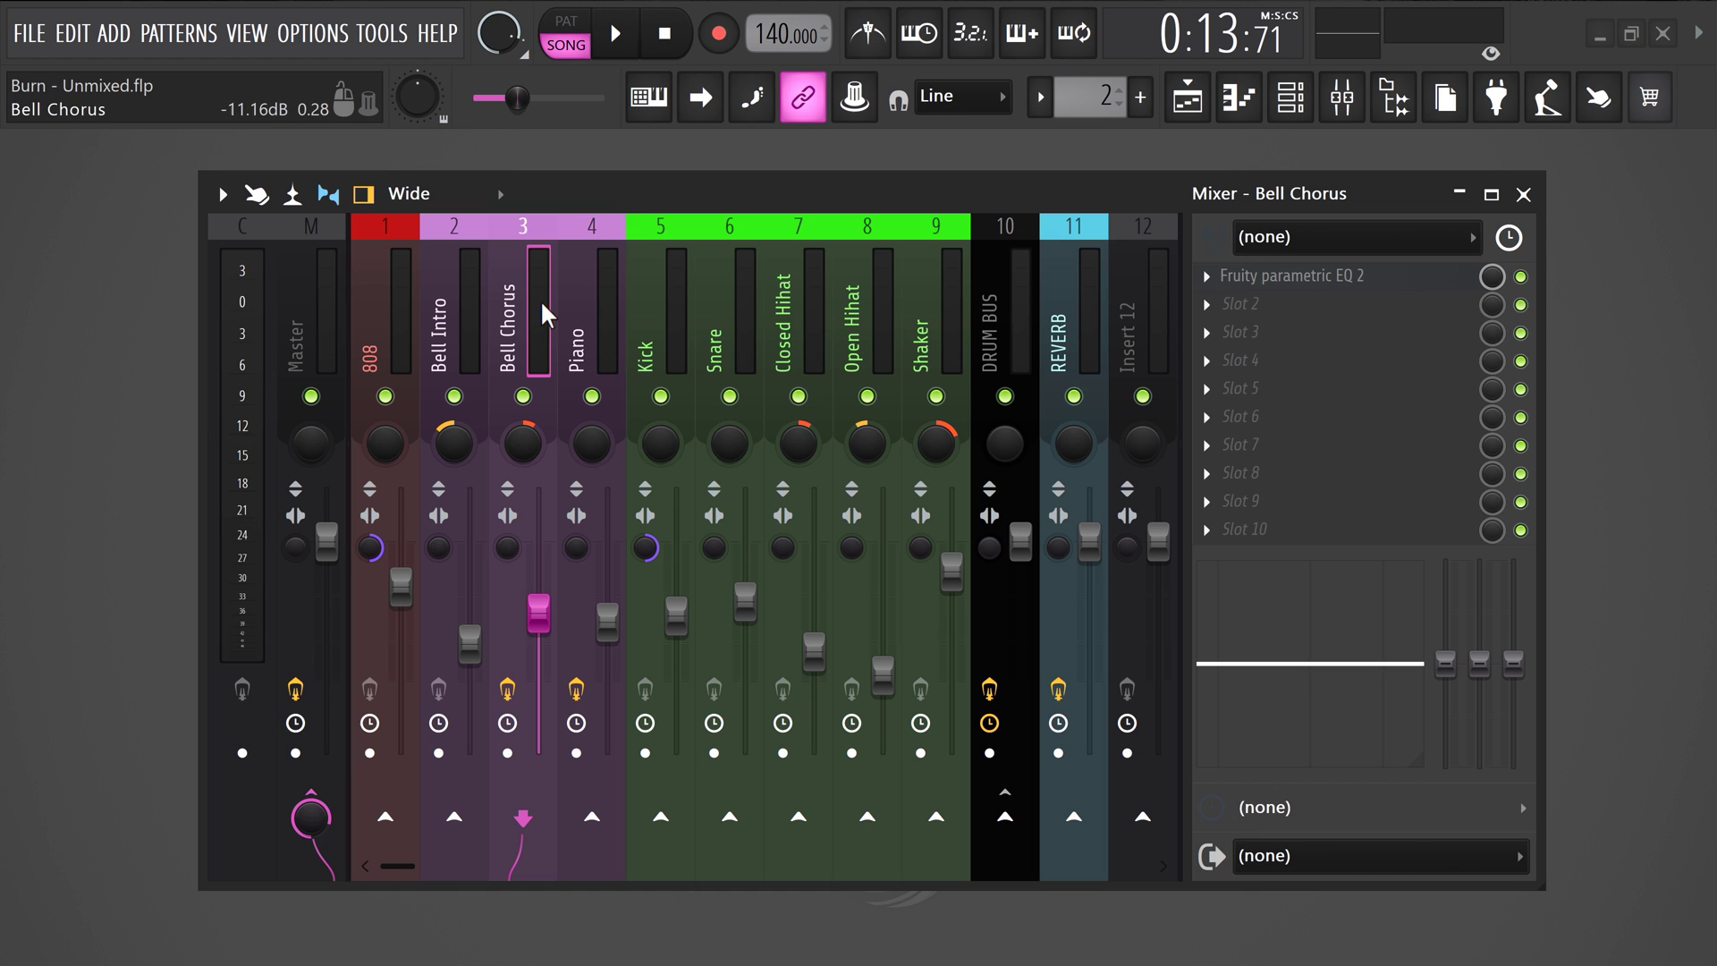
{"action": "left_click", "coordinate": [1074, 817]}
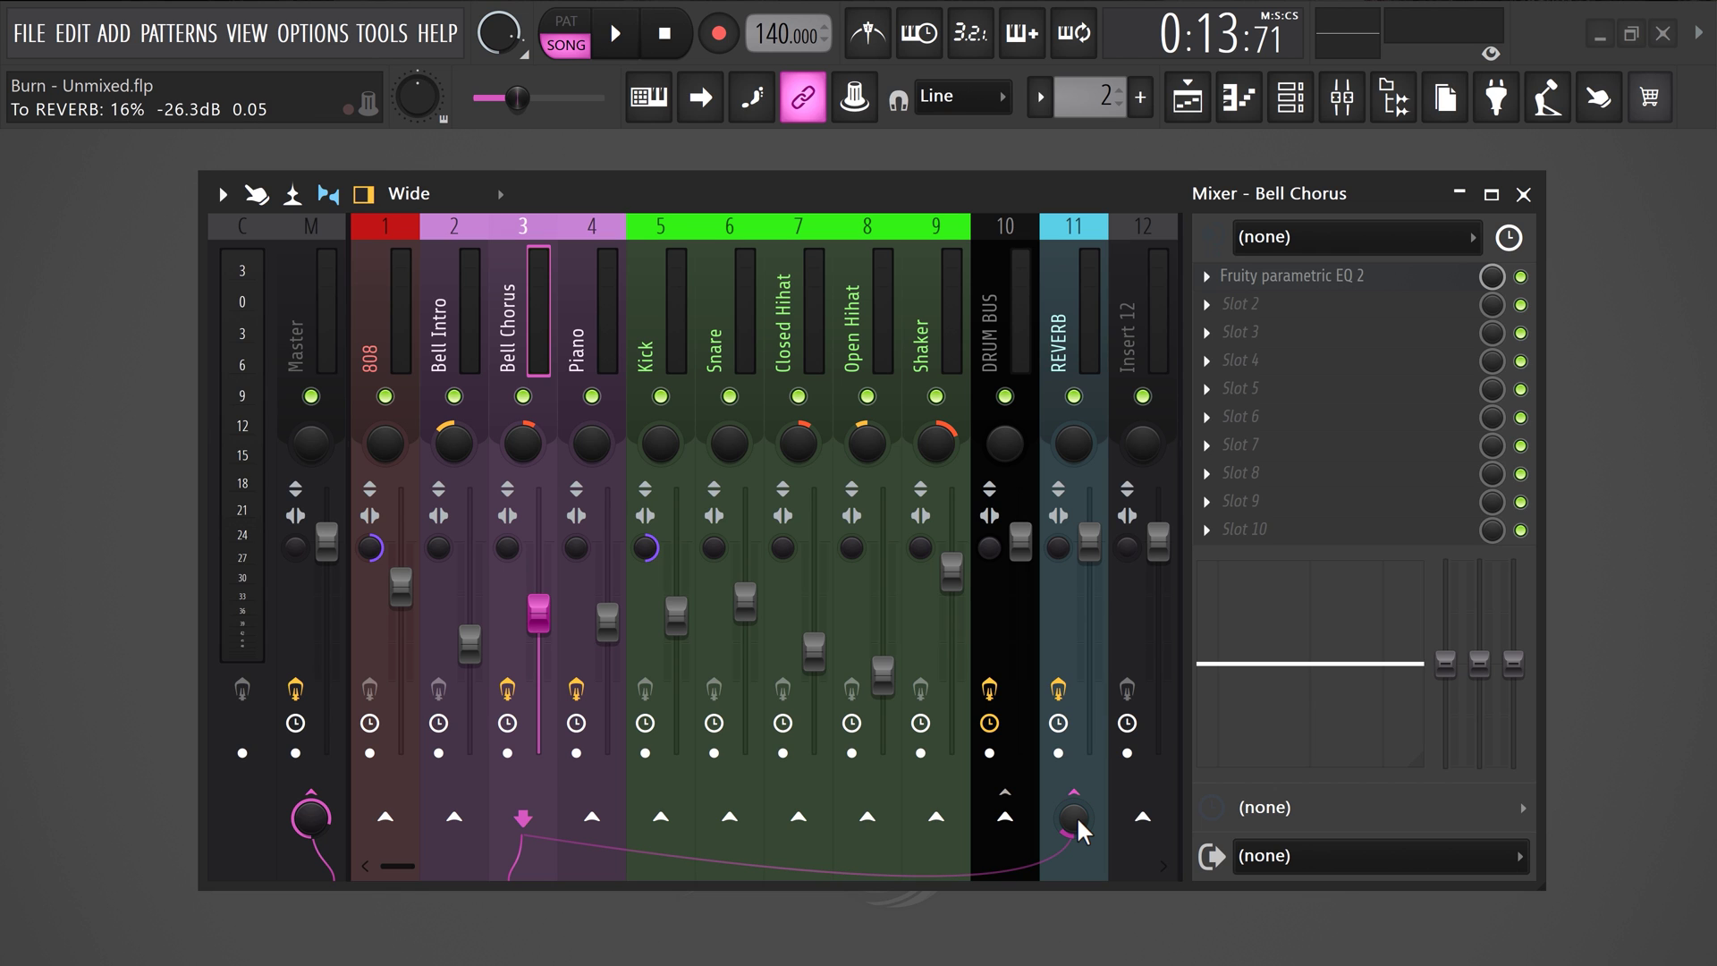
{"action": "key", "text": "space"}
{"action": "mouse_move", "coordinate": [1078, 819]}
{"action": "left_mouse_down"}
{"action": "mouse_move", "coordinate": [1078, 765]}
{"action": "mouse_move", "coordinate": [1077, 814]}
{"action": "left_mouse_up"}
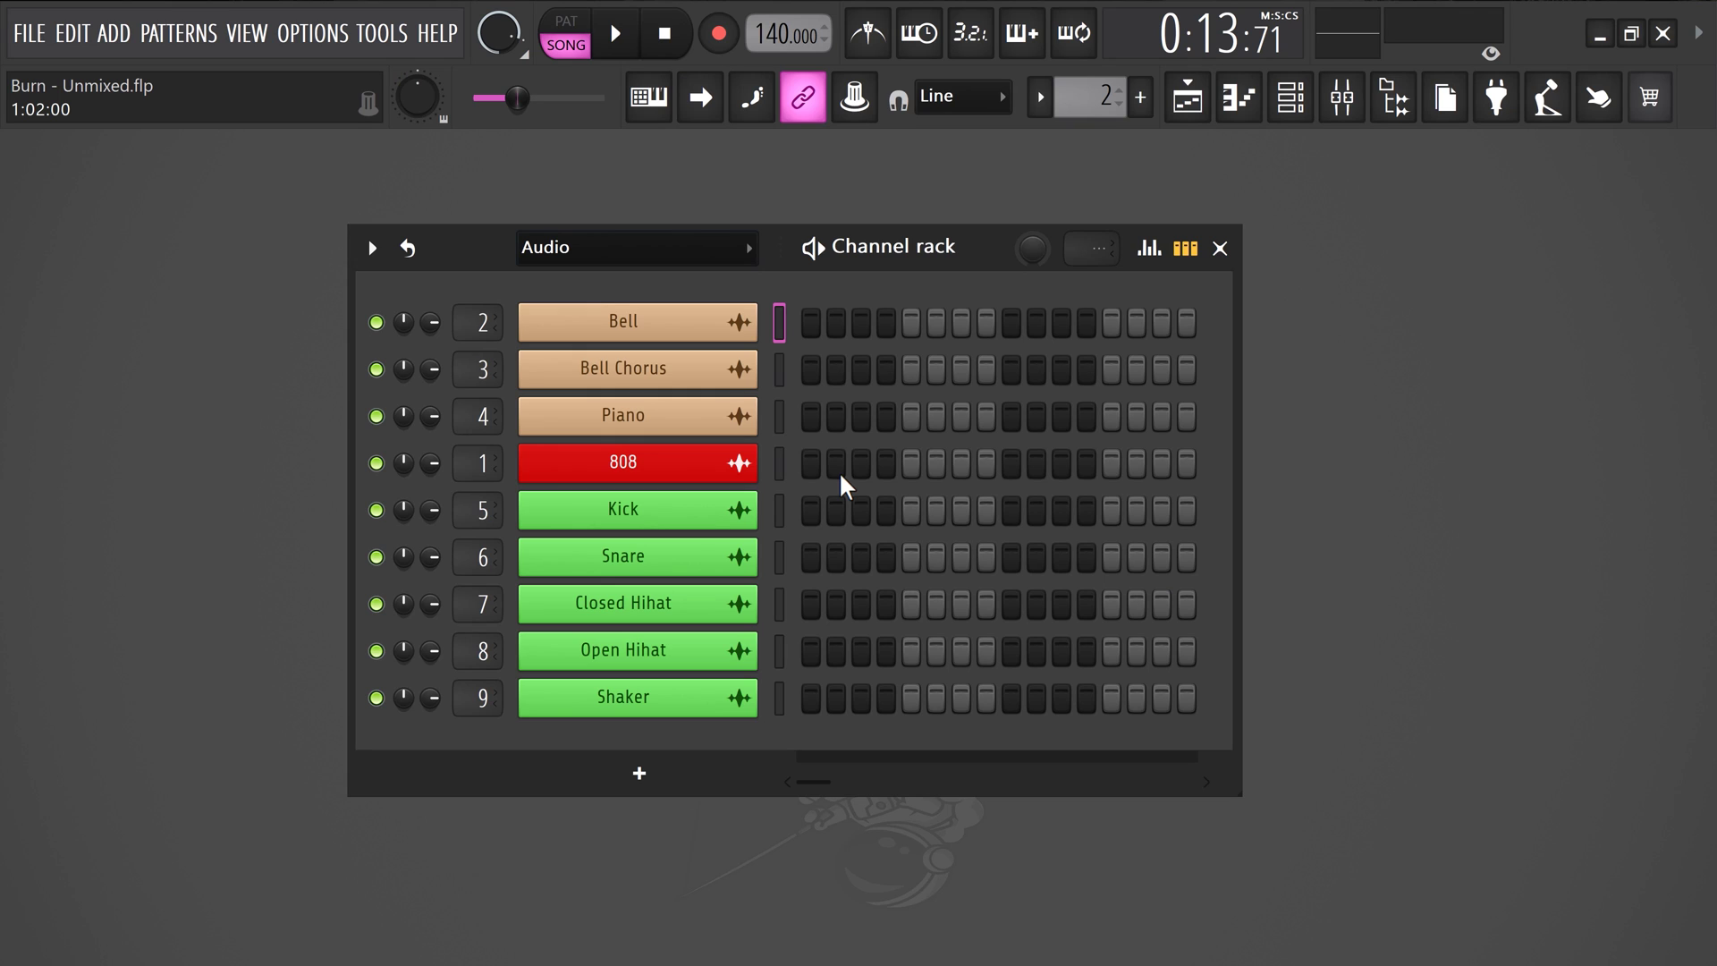
Step: In the 808 channel's precomputed effects, enable Clip and raise Boost to 33%
{"action": "left_click", "coordinate": [723, 474]}
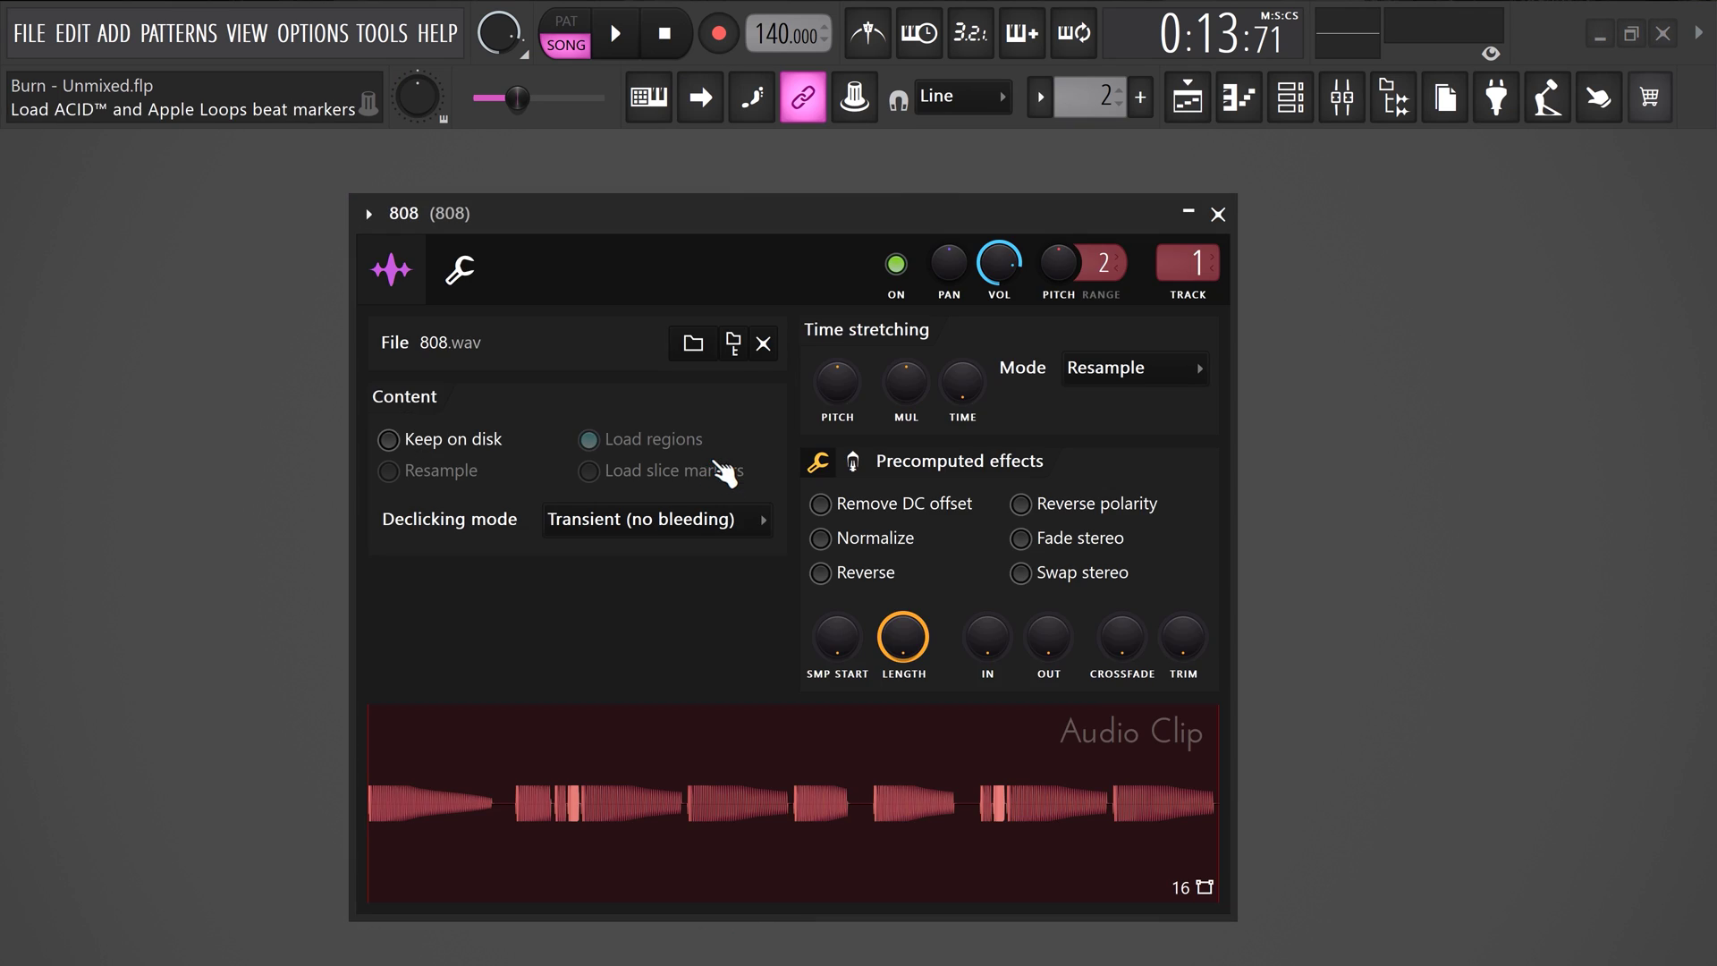
{"action": "left_click", "coordinate": [853, 462]}
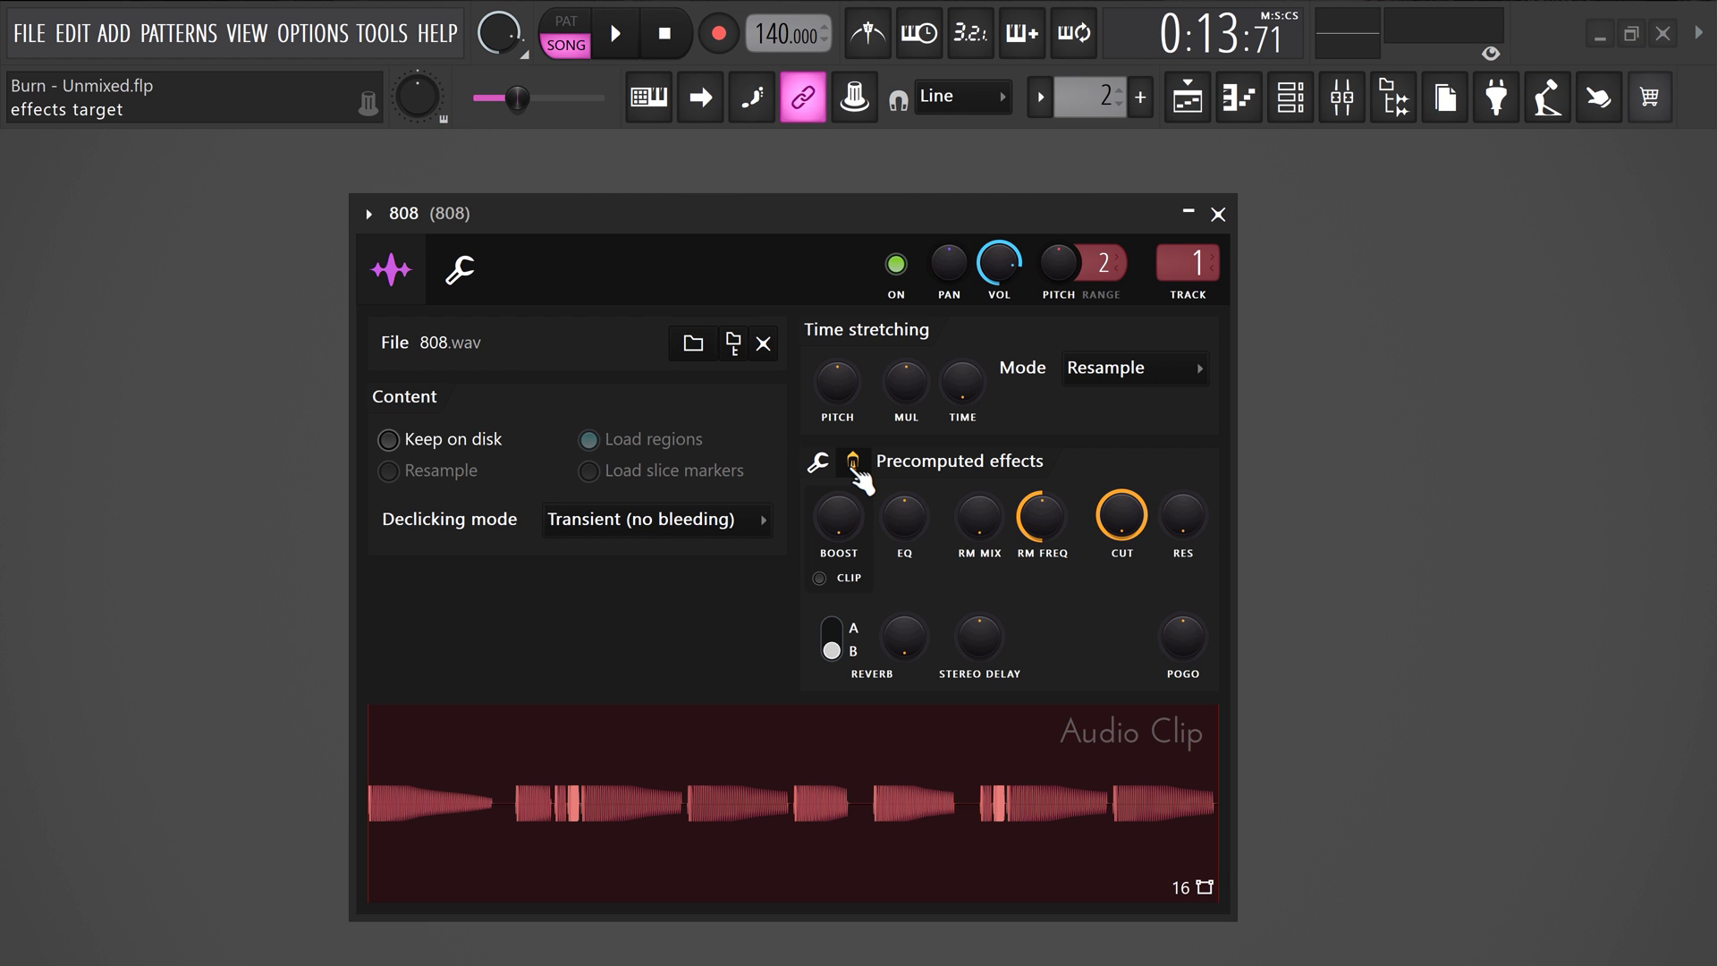
{"action": "left_click", "coordinate": [820, 578]}
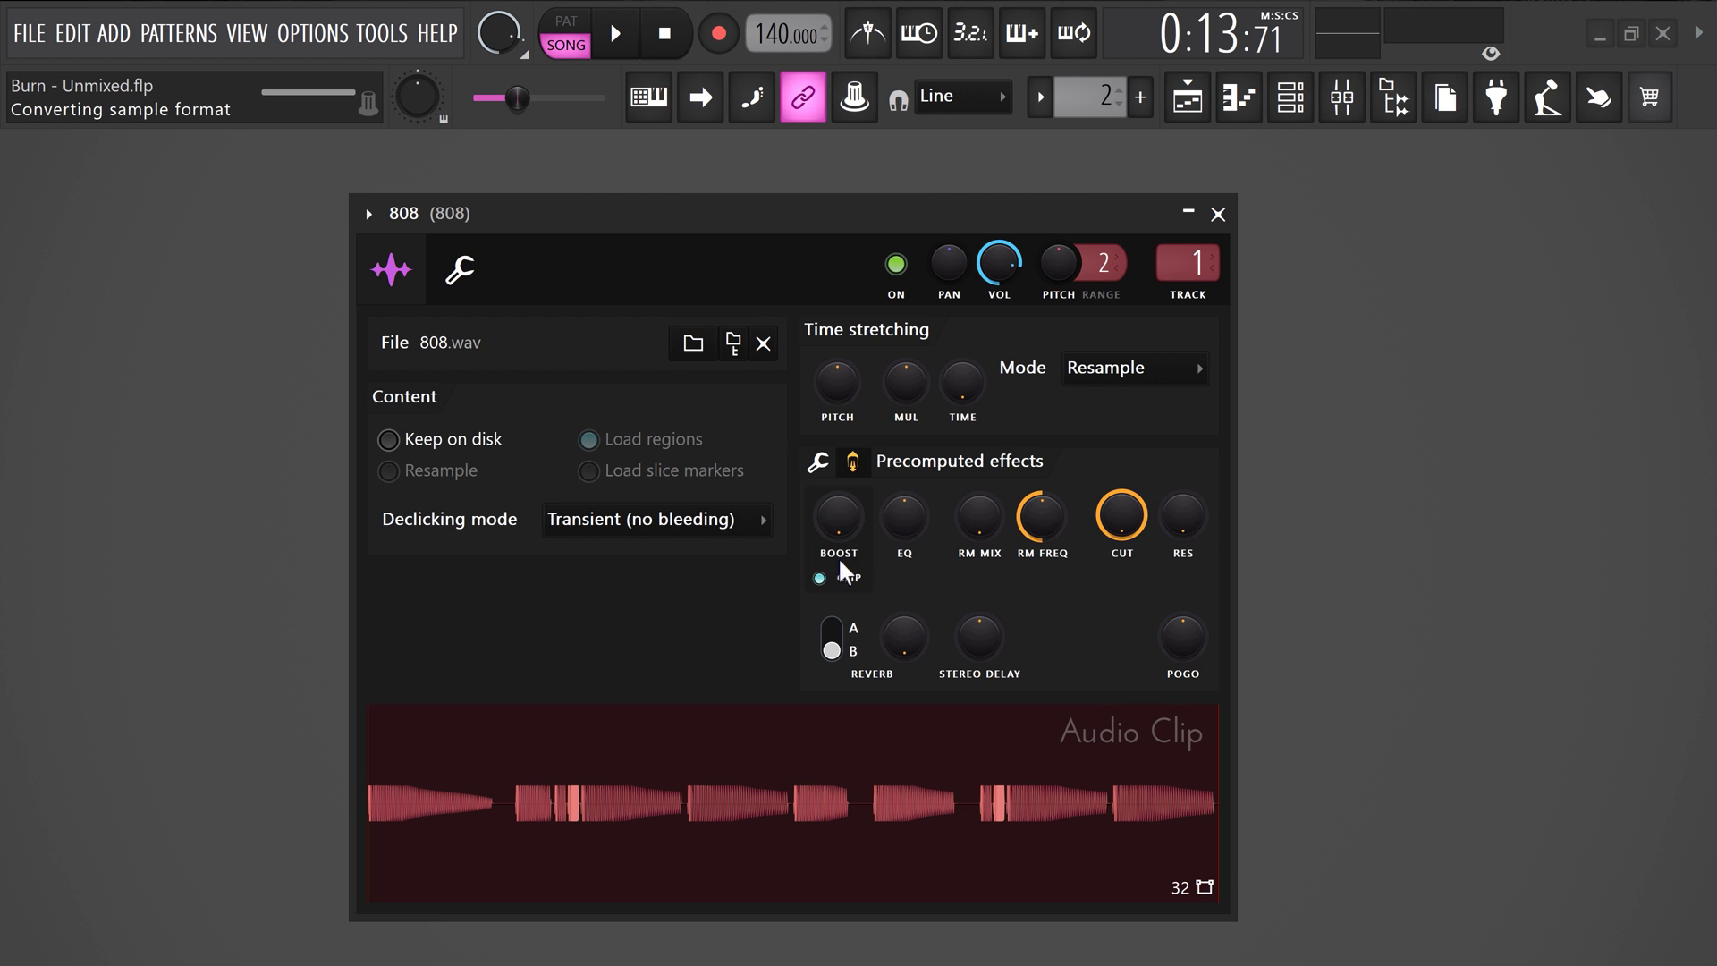
{"action": "left_click_drag", "start_coordinate": [839, 517], "coordinate": [839, 486]}
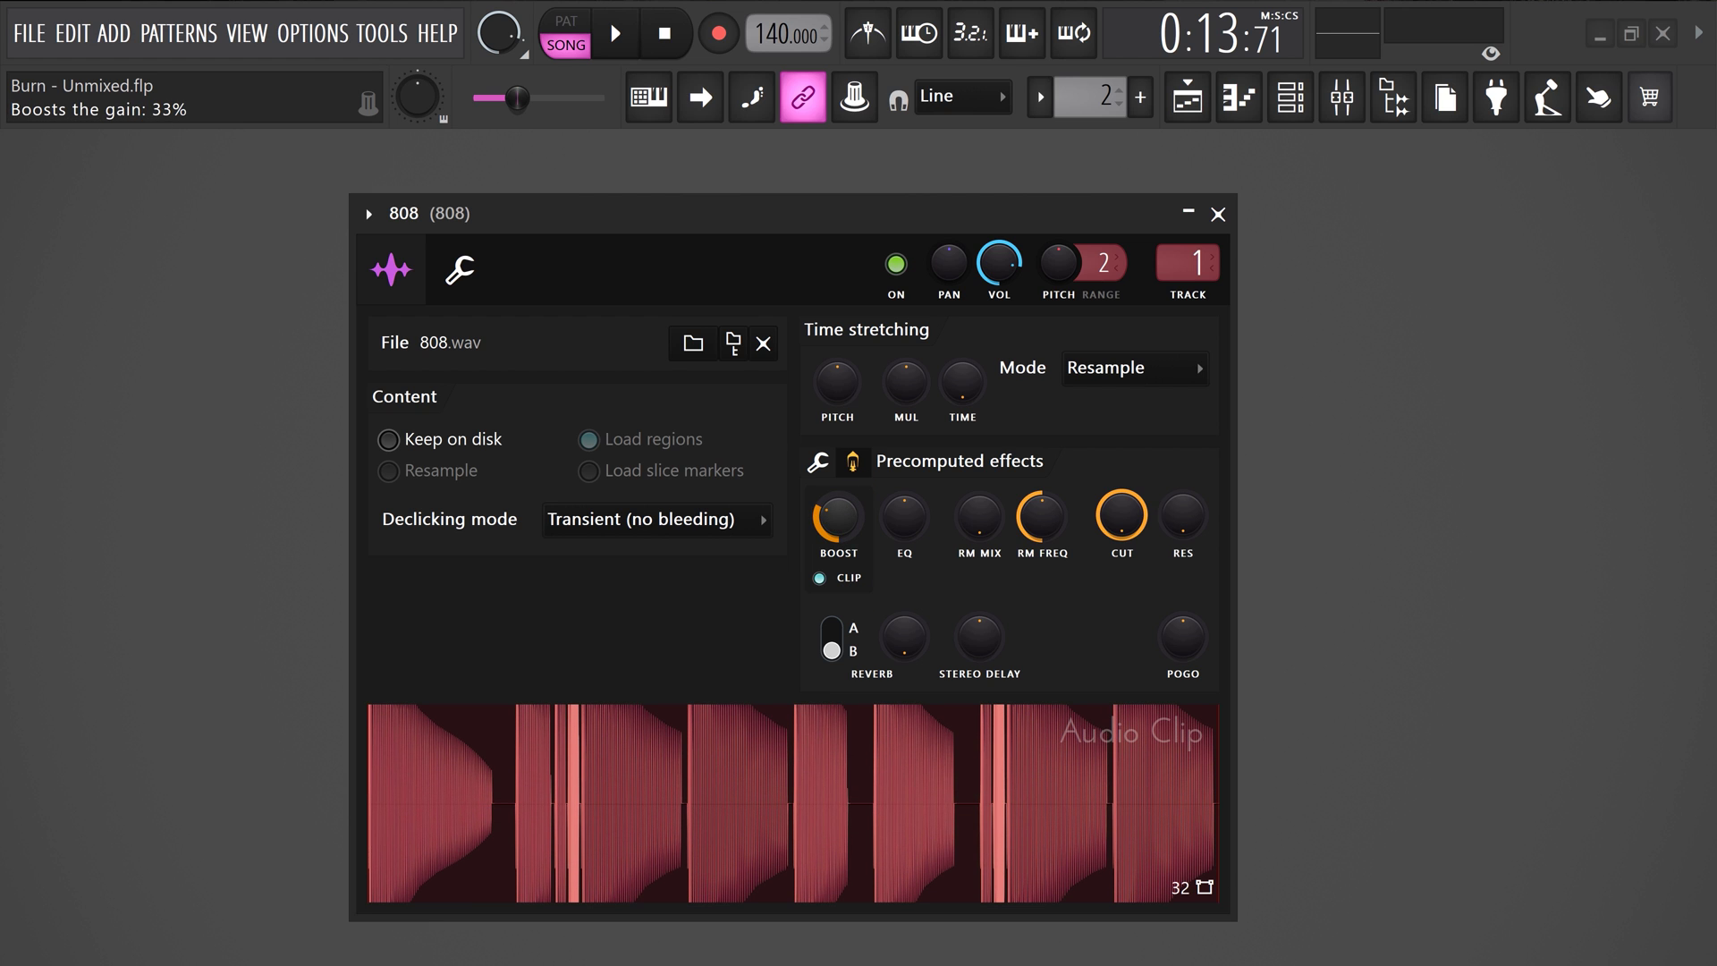